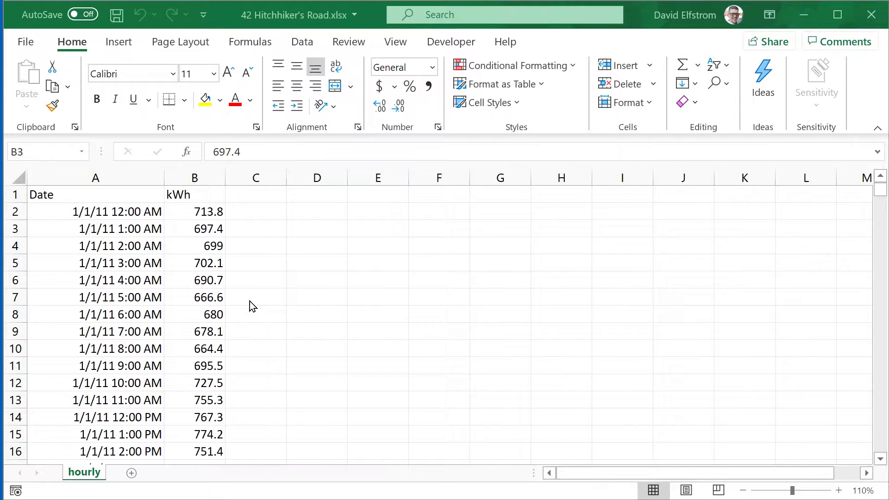
- Switch to RETScreen Expert and open the portfolio options at the RETScreen Connect create-from-file sources
drag(398, 496, 301, 19)
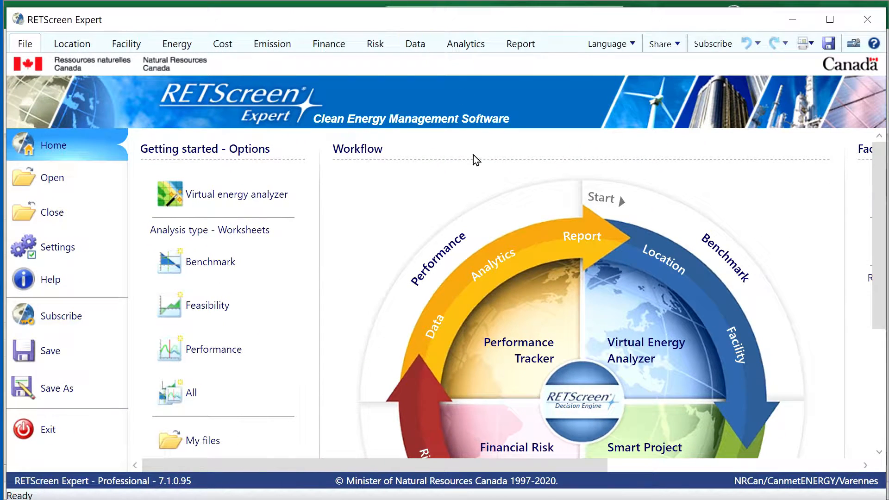
scroll(348, 269, down, 3)
scroll(348, 274, down, 2)
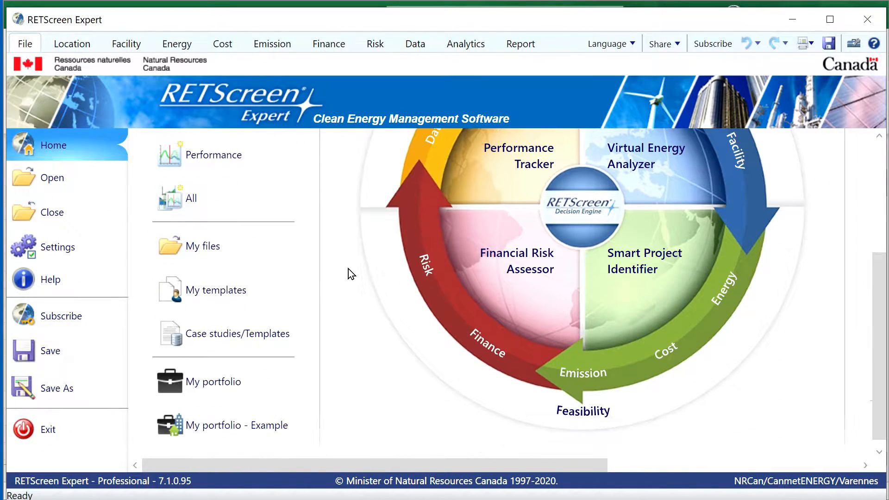
click(229, 381)
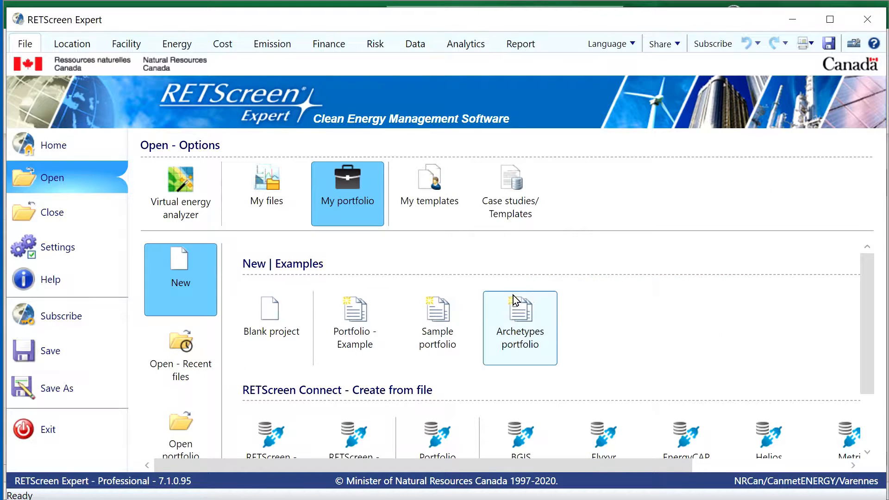
scroll(692, 306, down, 2)
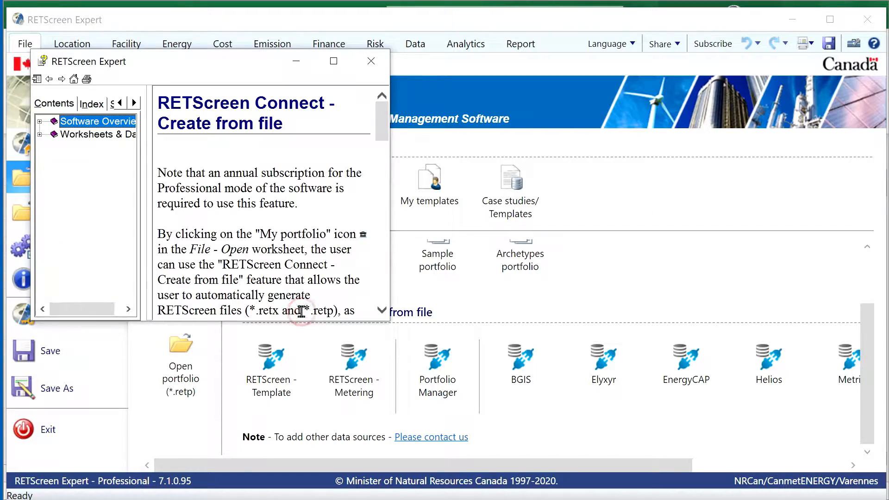
- Find the data file examples in the RETScreen Connect help and open the RETScreen Metering Template B example in Excel
drag(389, 320, 743, 438)
drag(740, 252, 732, 404)
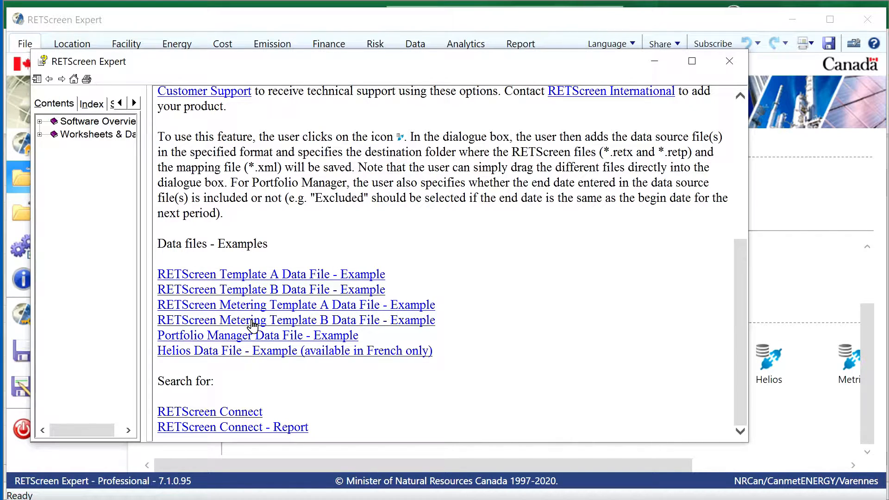
click(654, 60)
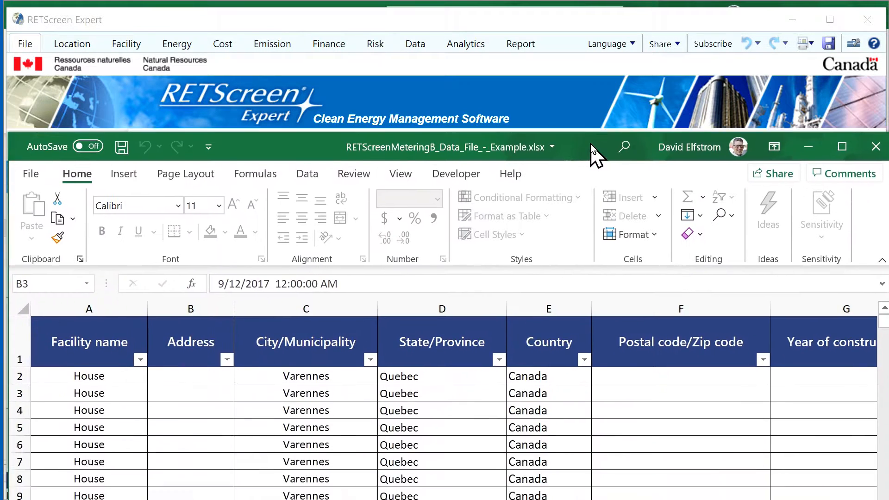
drag(590, 151, 588, 28)
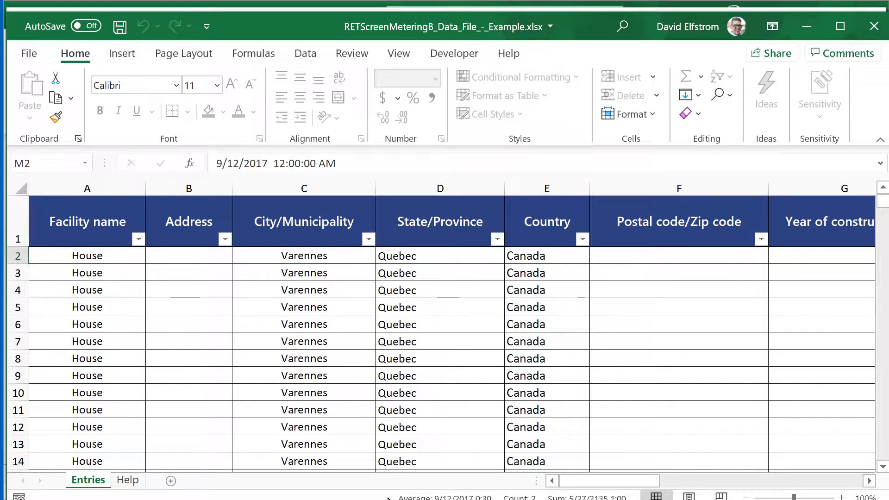
- Clear all sample data below the Start date, End date and Consumption headers on the Entries sheet
drag(619, 481, 765, 486)
click(407, 290)
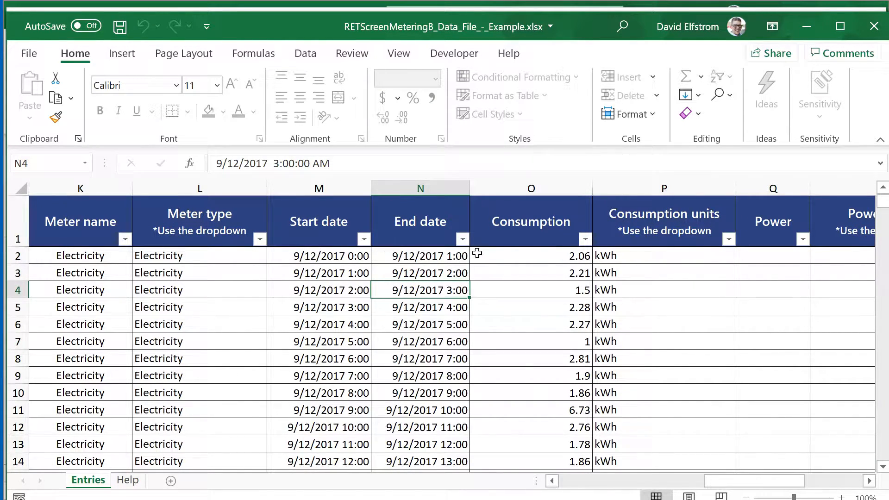
drag(303, 260, 529, 264)
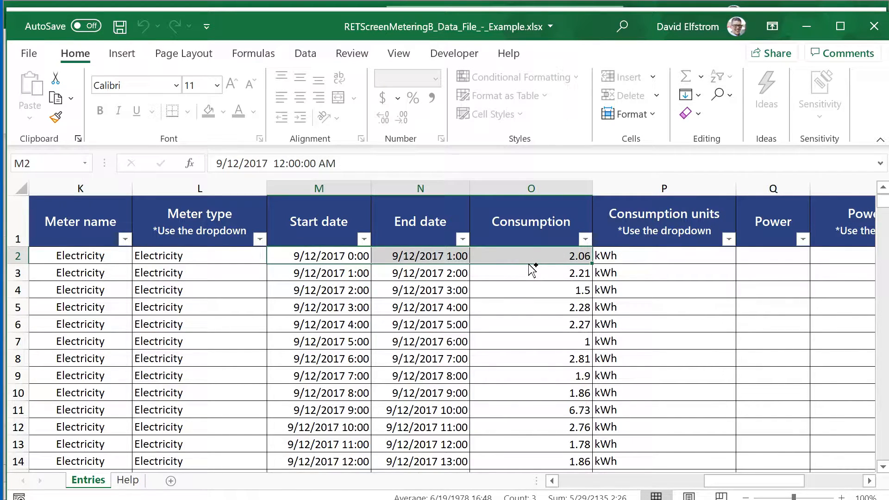
key(ctrl+shift+Down)
key(Delete)
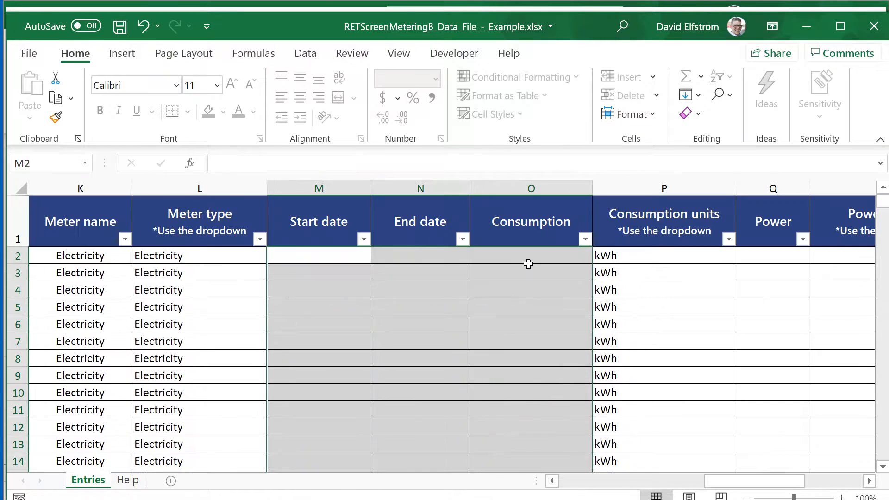
- Switch to the 42 Hitchhiker's Road workbook and copy all dates and kWh readings from A2 through B8762
drag(584, 26, 594, 382)
click(792, 19)
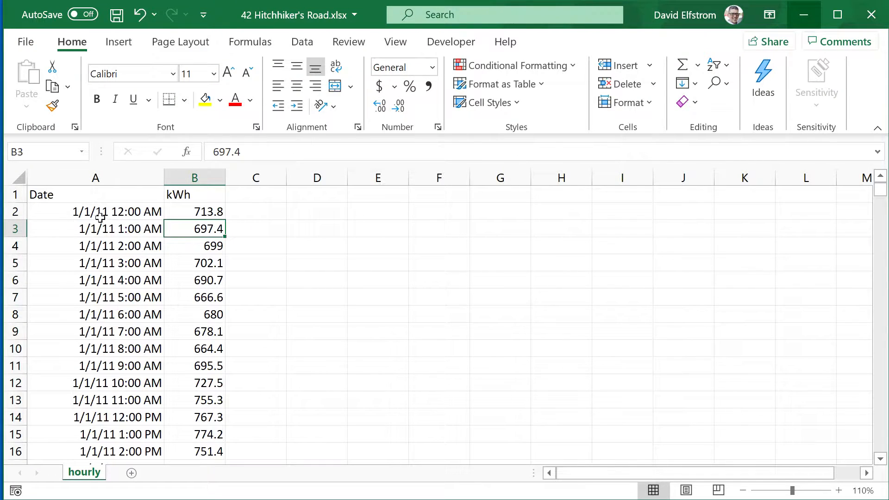
drag(64, 212, 181, 212)
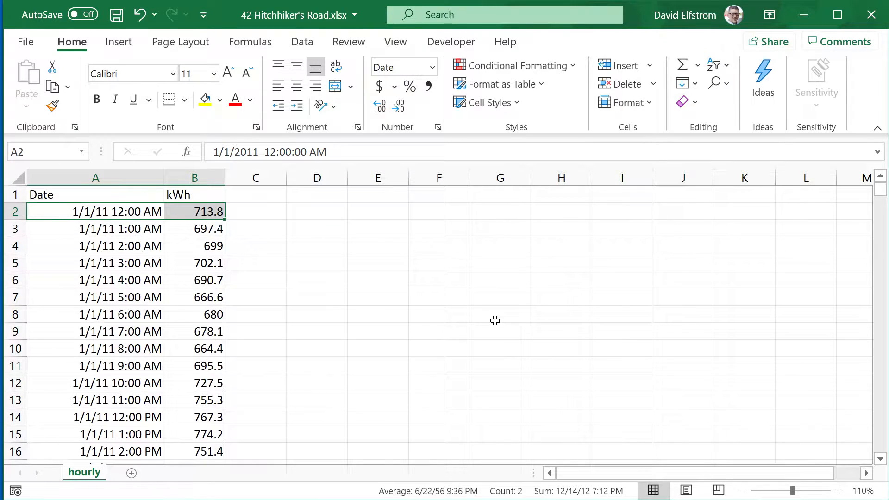
key(ctrl+shift+Down)
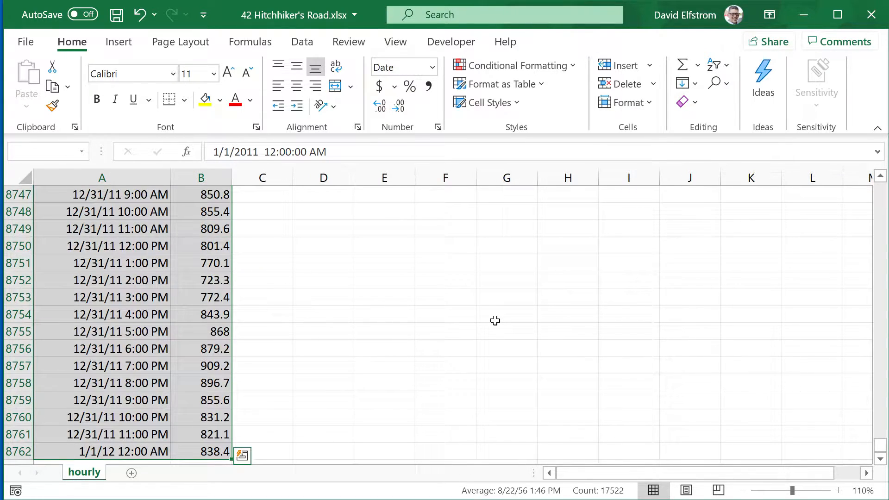
key(ctrl+c)
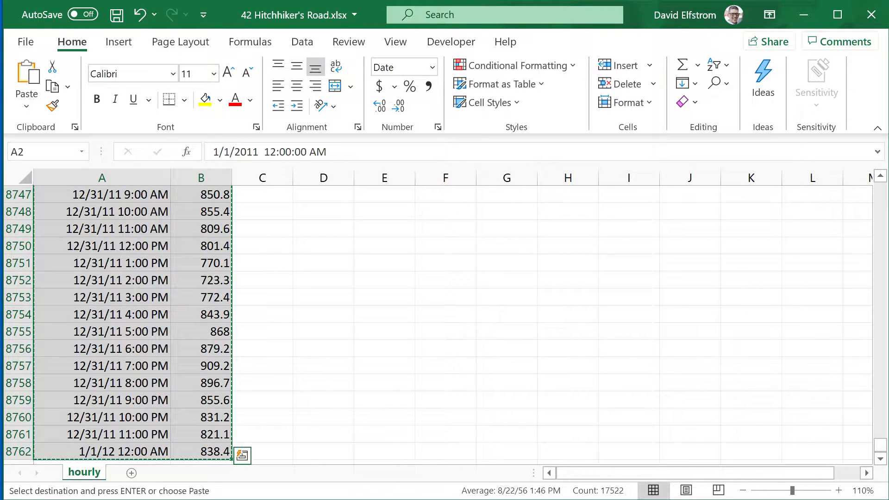
- Paste the copied dates and readings into the End date and Consumption columns of the metering example workbook, starting at N2
key(alt+Tab)
drag(570, 383, 560, 15)
click(391, 241)
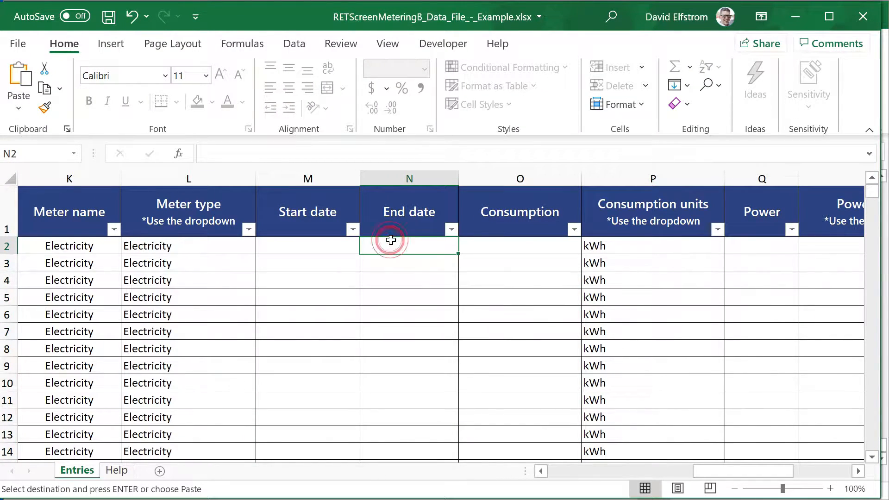
right_click(393, 242)
click(459, 328)
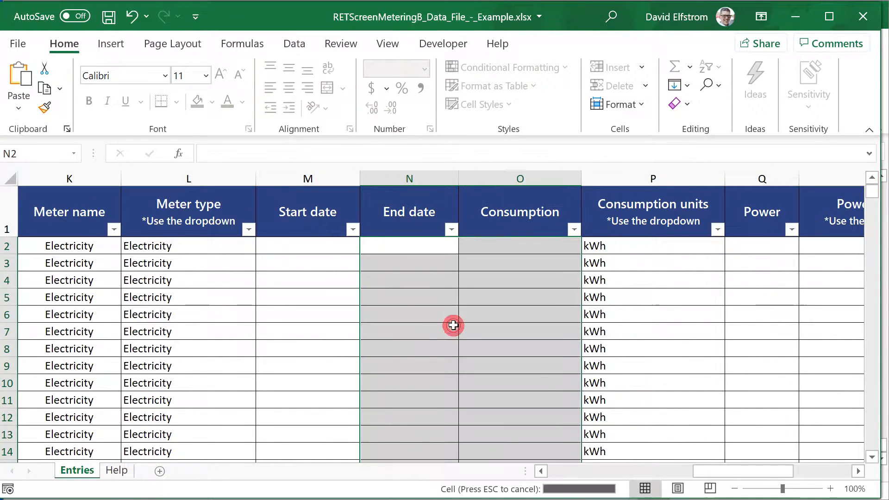
- Enter the formula =N2-TIME(1,0,0) in M2 to calculate the first Start date one hour before its End date
click(298, 248)
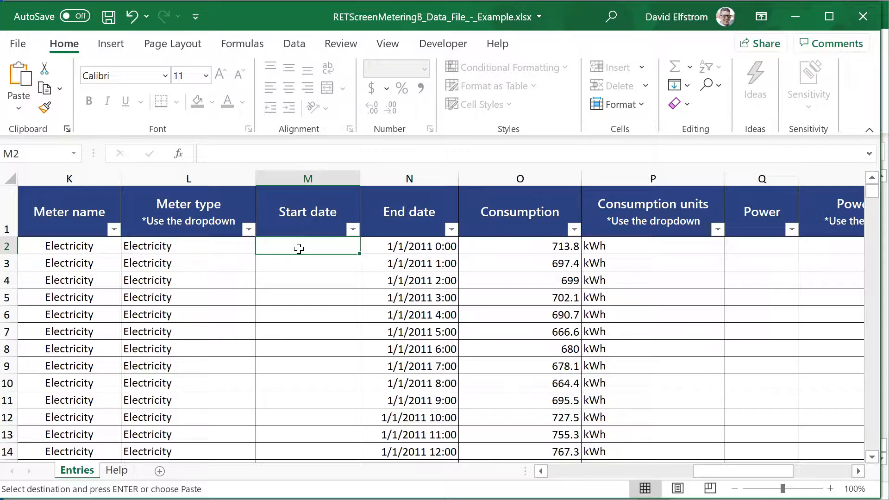
text(=)
key(Right)
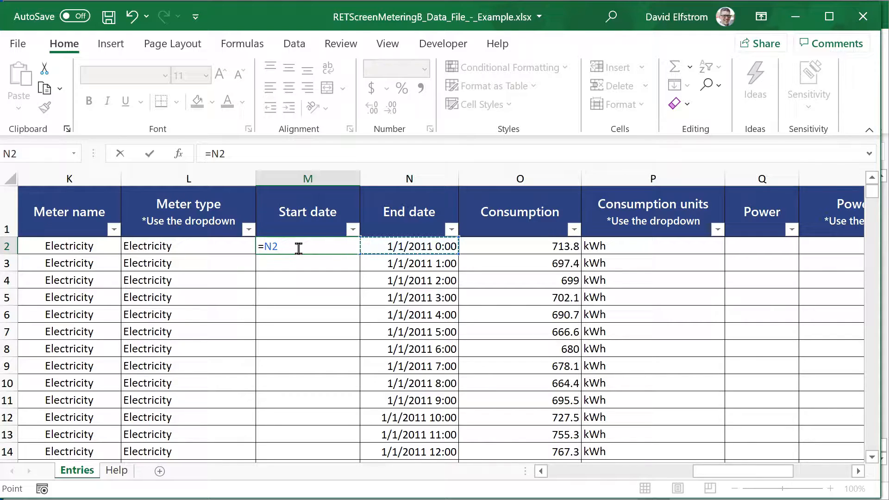
text(-time)
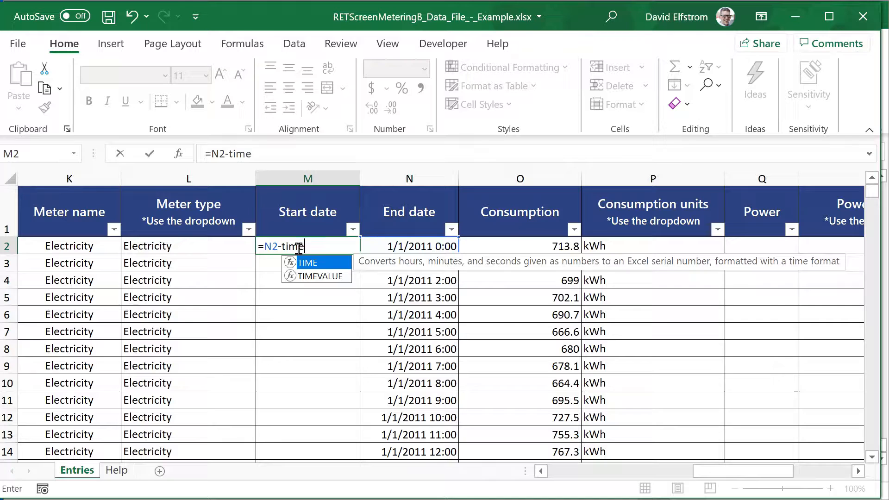
text((1,)
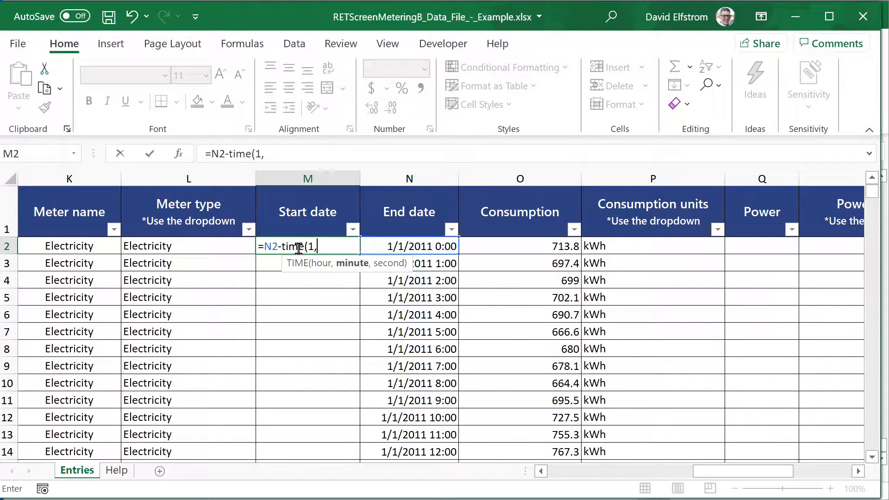
text(0,0)
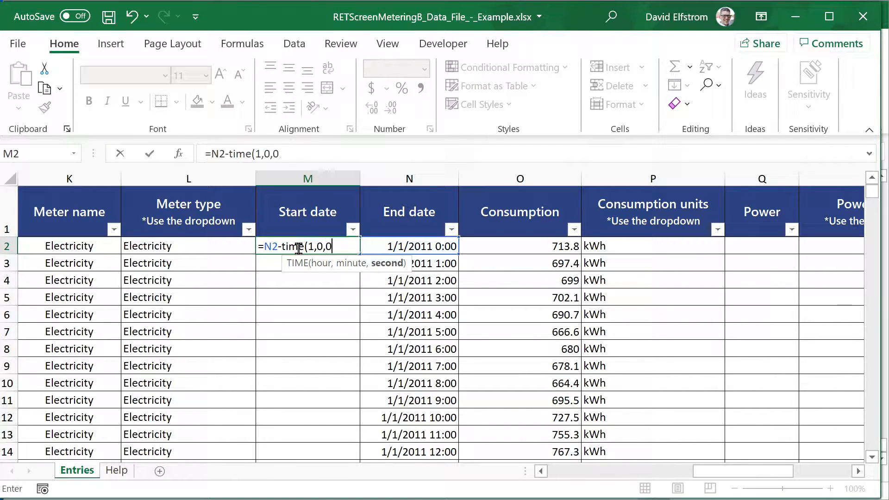
text())
key(Return)
click(298, 248)
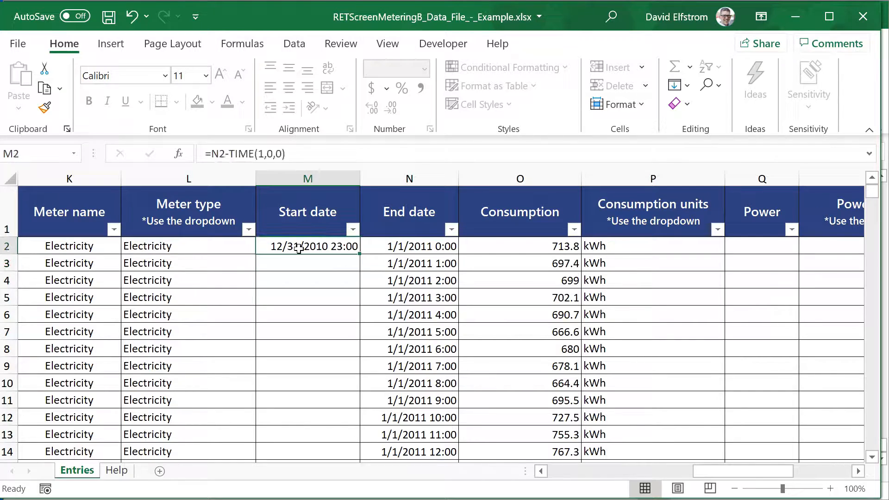
- Fill the Start date formula from M2 down to M8762, matching the last End date row
click(435, 247)
key(ctrl+Down)
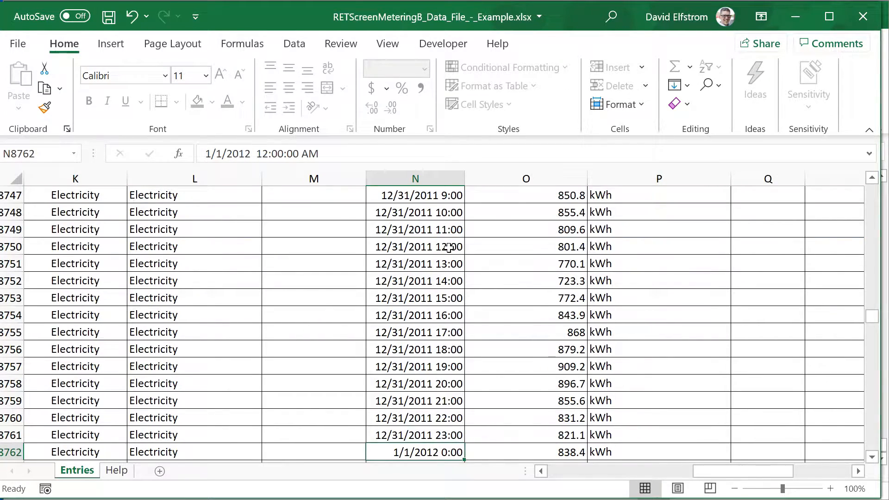
key(Left)
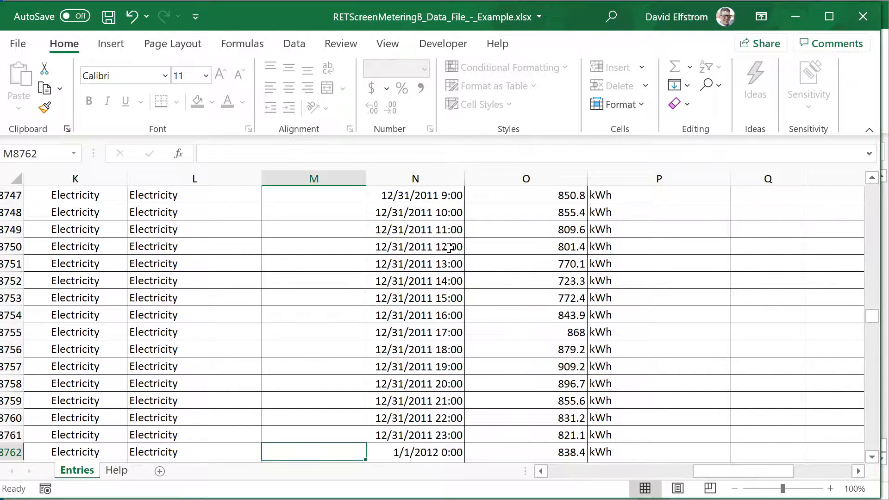
key(ctrl+shift+Up)
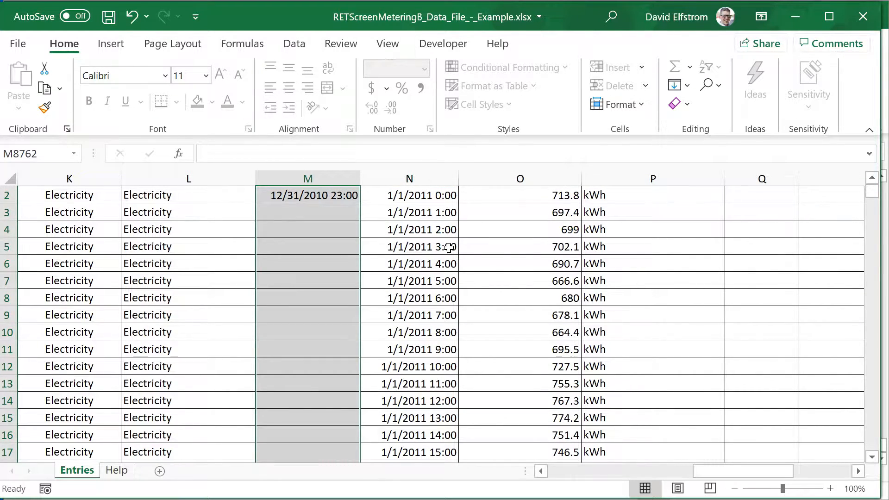
key(ctrl+d)
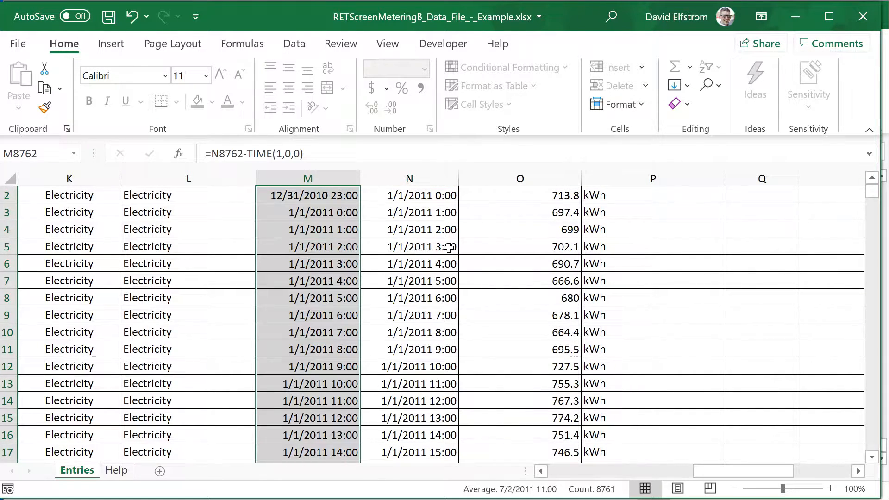
click(302, 226)
scroll(331, 231, up, 1)
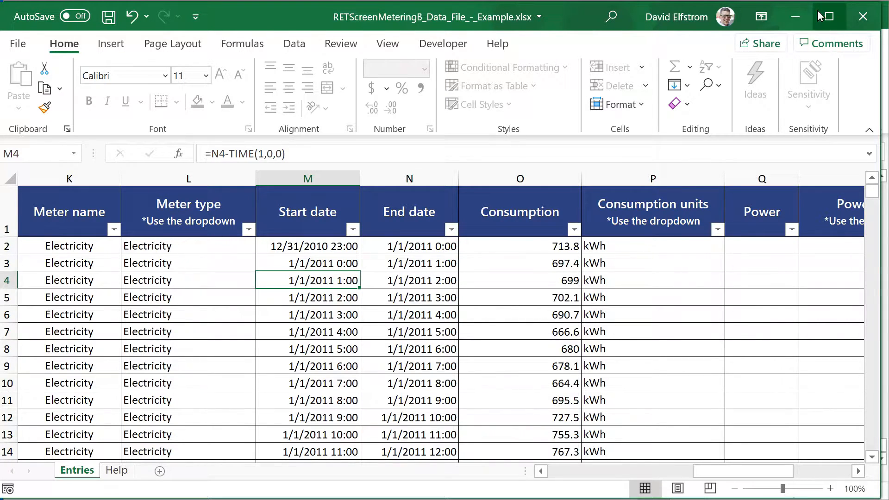
- Return to the 42 Hitchhiker's Road workbook and examine how the hourly timestamps run through the first day to the following midnight
click(798, 18)
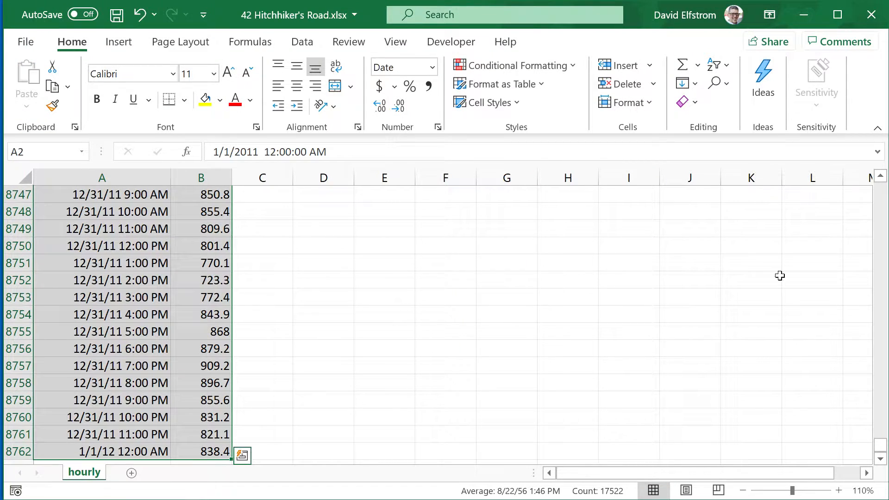
drag(880, 445, 880, 183)
click(301, 257)
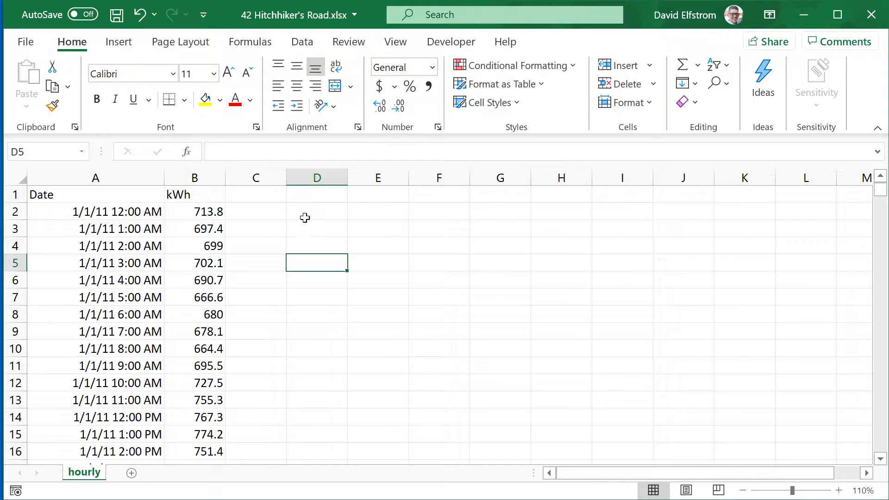
click(271, 209)
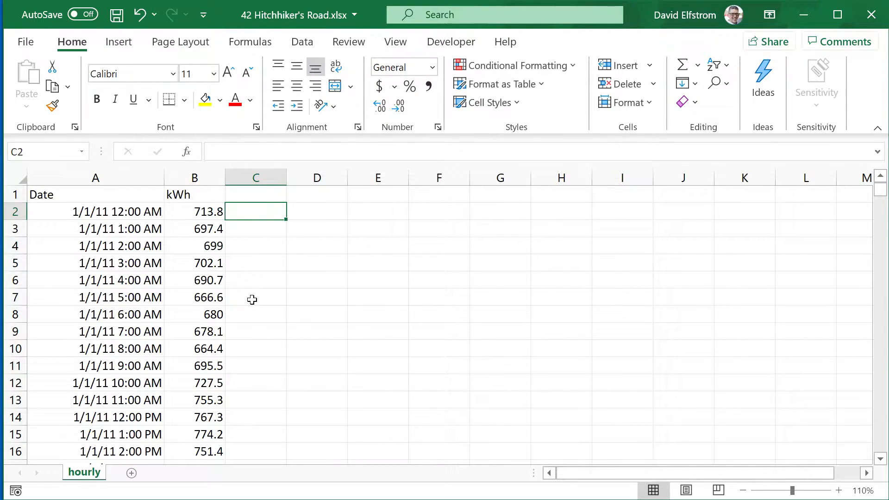
drag(215, 313, 212, 349)
click(132, 417)
scroll(135, 417, down, 2)
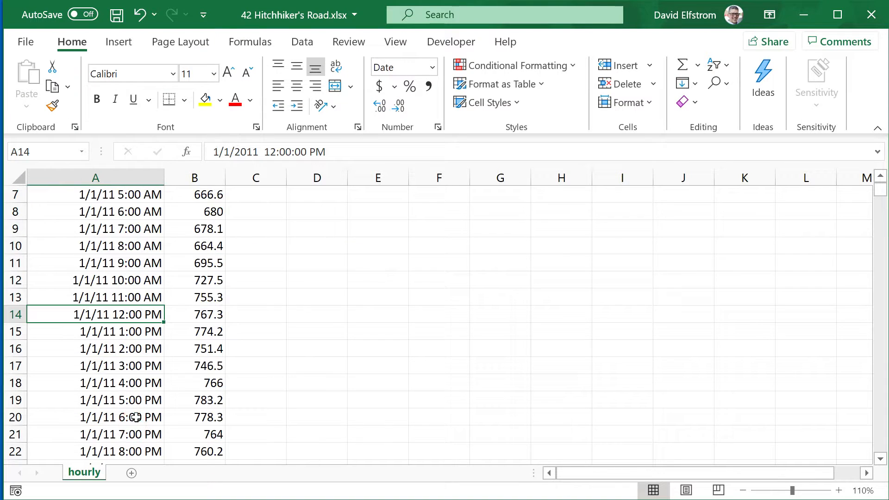
scroll(135, 417, down, 2)
click(107, 428)
click(101, 417)
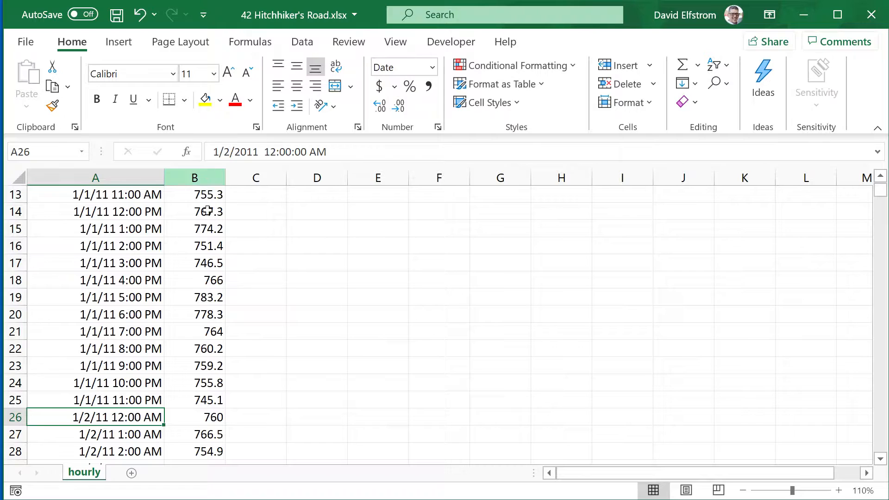
- Select the first day's hourly kWh readings in B3:B26, from 1:00 AM through the following midnight
click(212, 417)
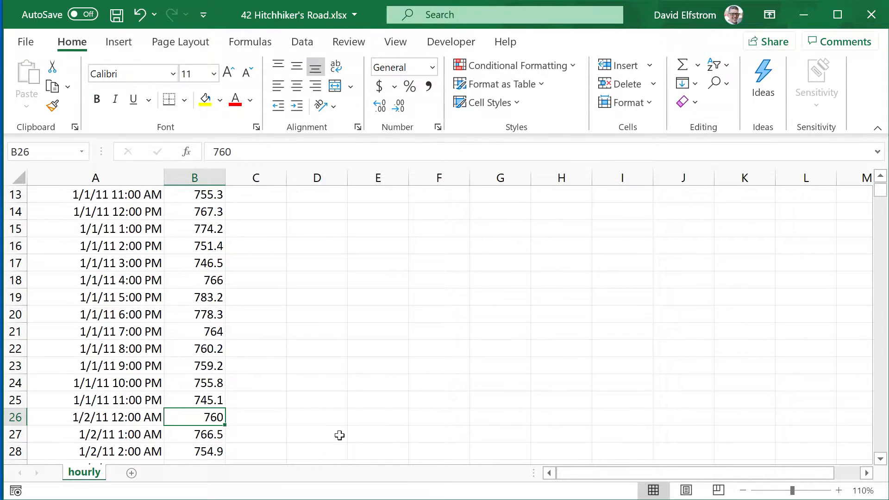
scroll(318, 373, up, 1)
scroll(318, 373, down, 3)
scroll(275, 344, up, 3)
scroll(275, 344, up, 3)
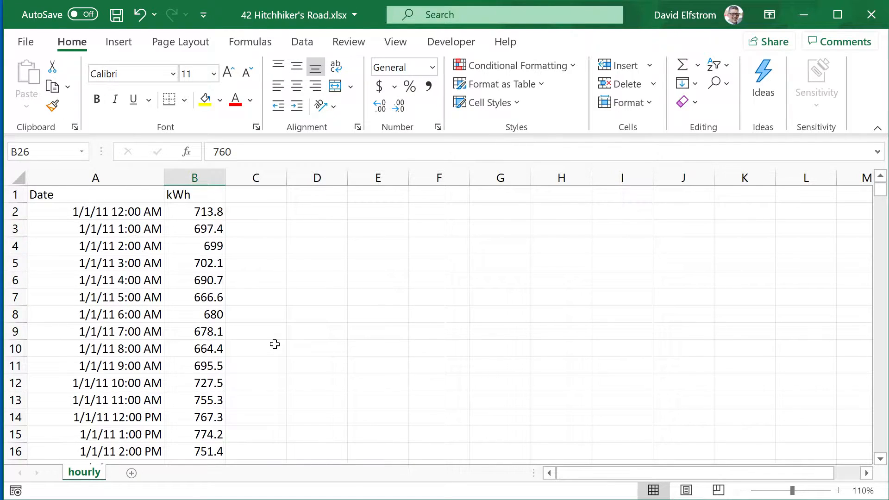
shift+click(191, 231)
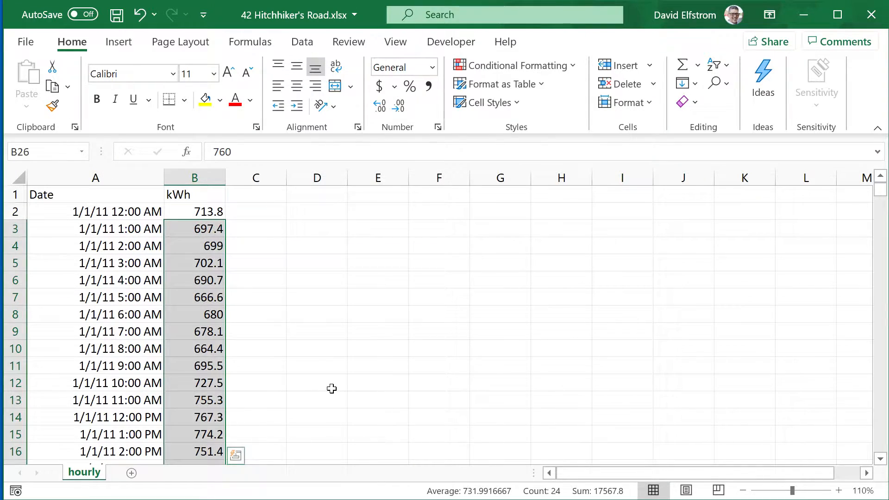
- Insert a blank column between the Date and kWh columns of the hourly sheet
scroll(296, 309, down, 5)
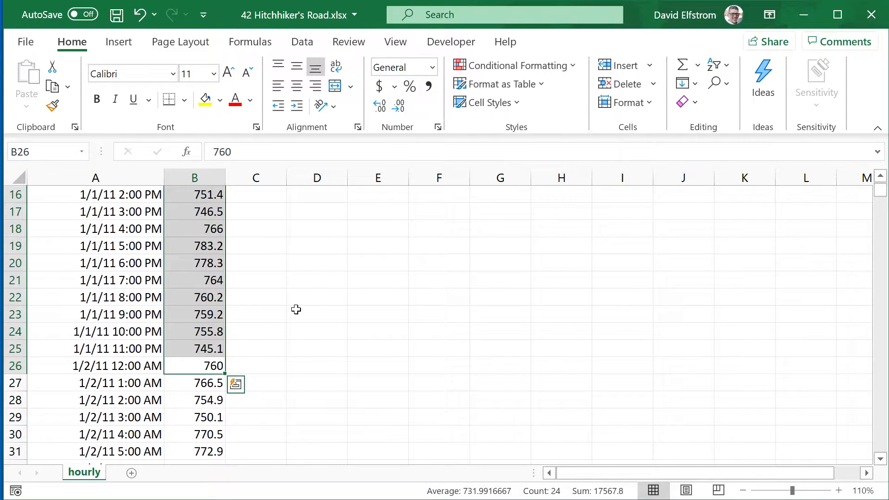
scroll(296, 309, up, 5)
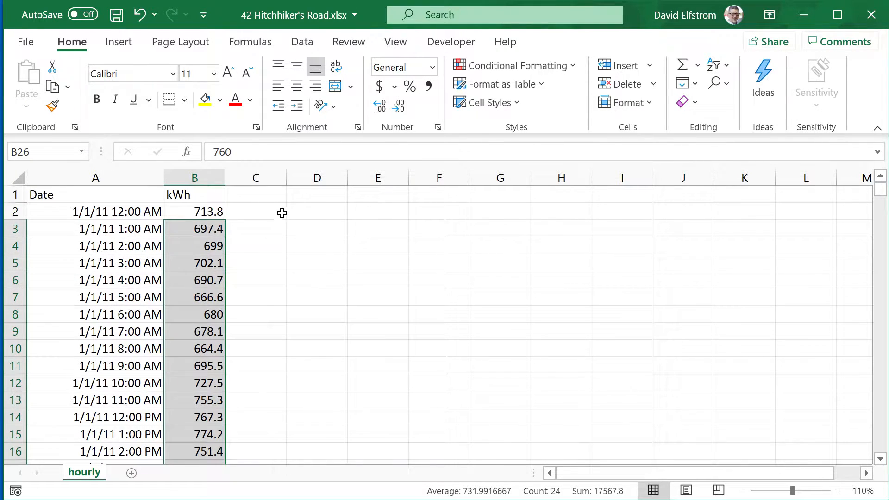
click(260, 209)
click(179, 177)
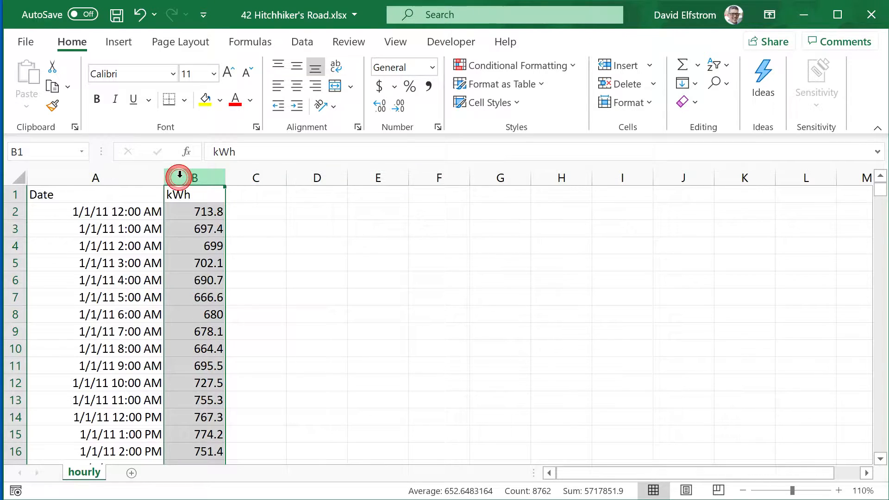
right_click(180, 179)
click(250, 318)
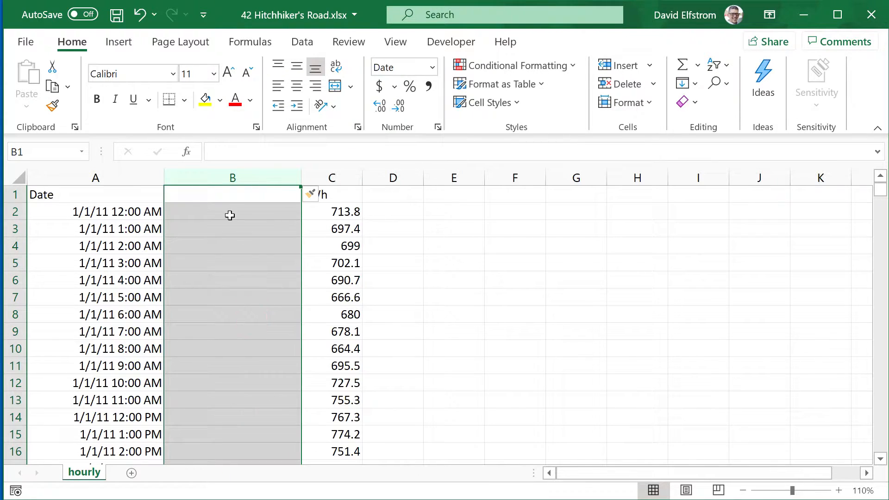
- Enter the formula =A2-TIME(1,0,0) in B2 to calculate the timestamp one hour before the first reading's Date
click(223, 209)
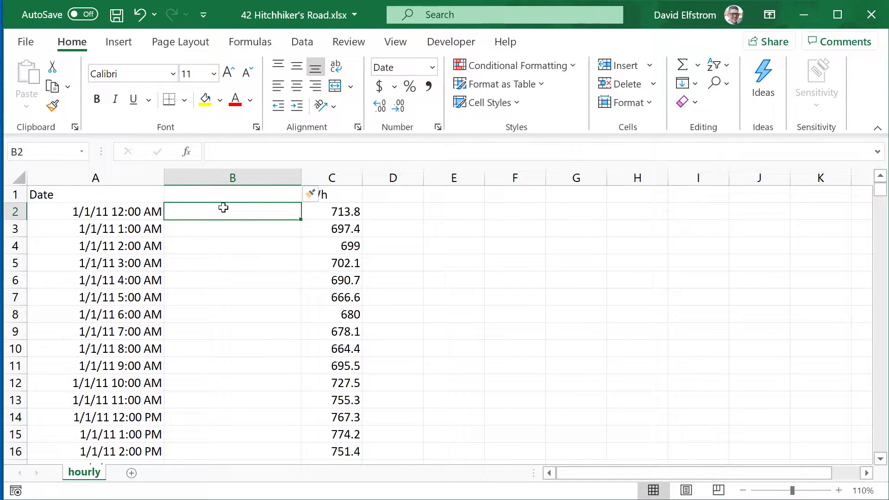
text(=)
key(Left)
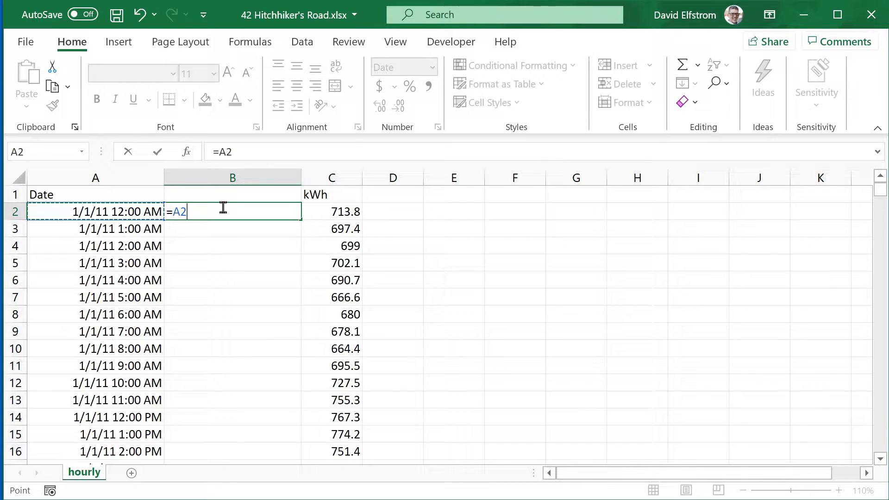
text(-)
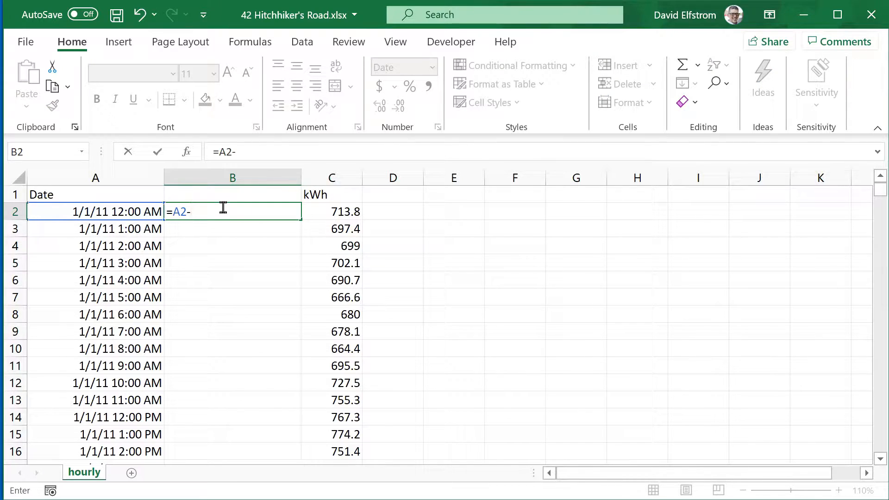
text(time(1,)
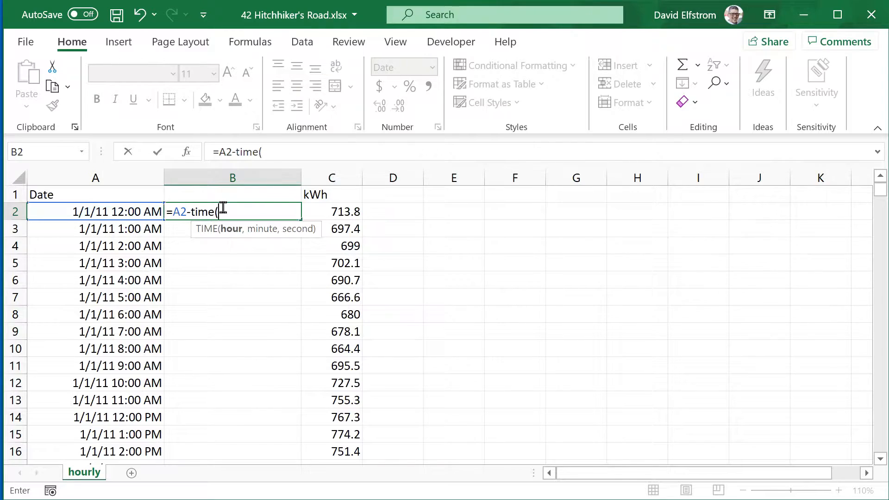
text(,0))
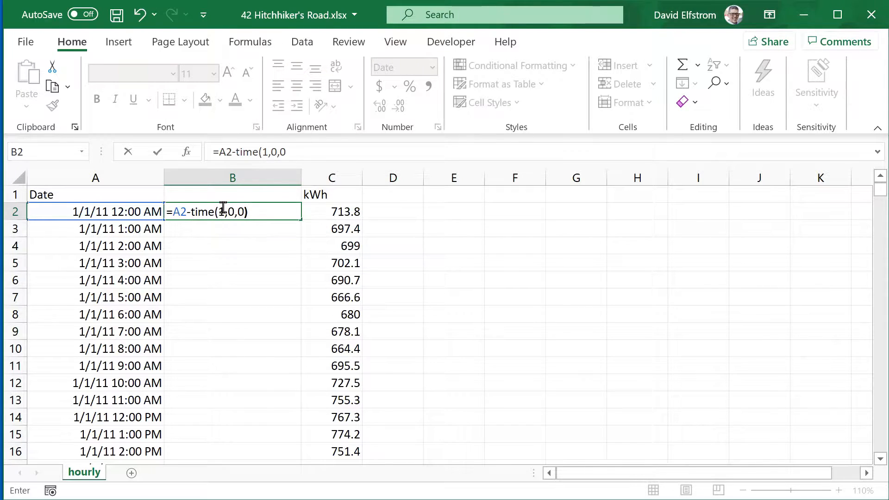
key(Return)
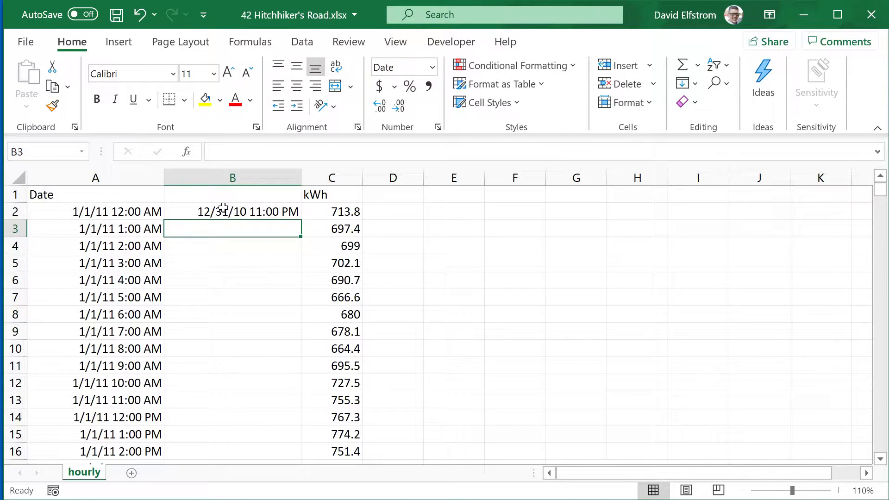
- Wrap the B2 formula in TRUNC so it reads =TRUNC(A2-TIME(1,0,0)) and keeps only the day
click(224, 208)
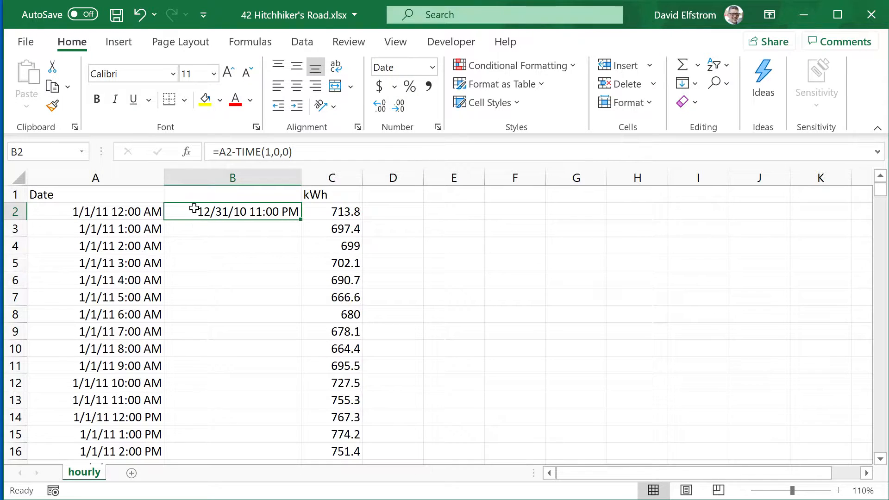
click(216, 152)
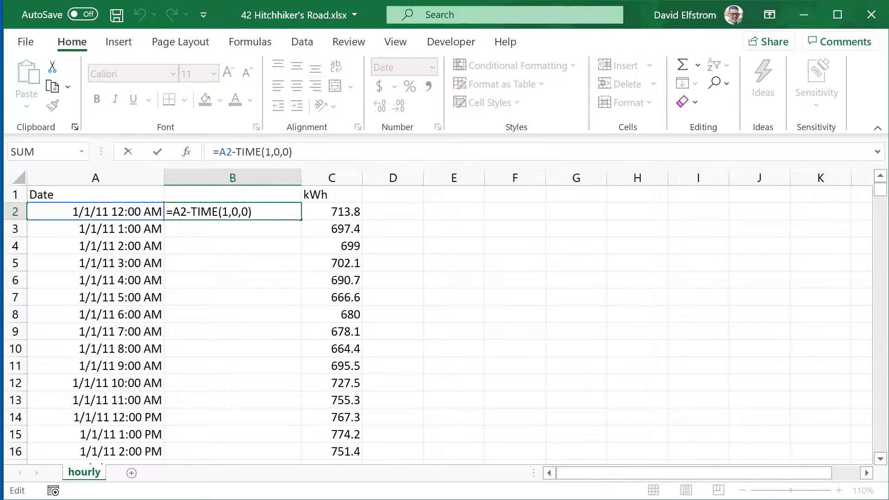
text(t)
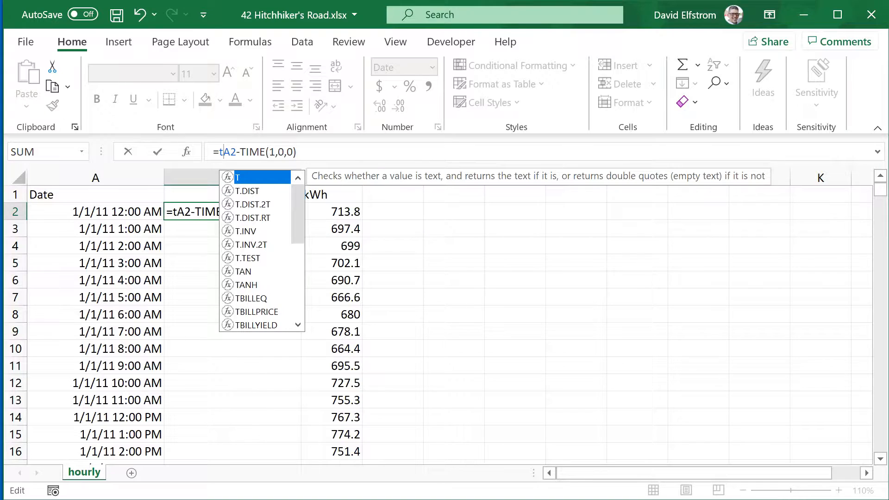
text(u)
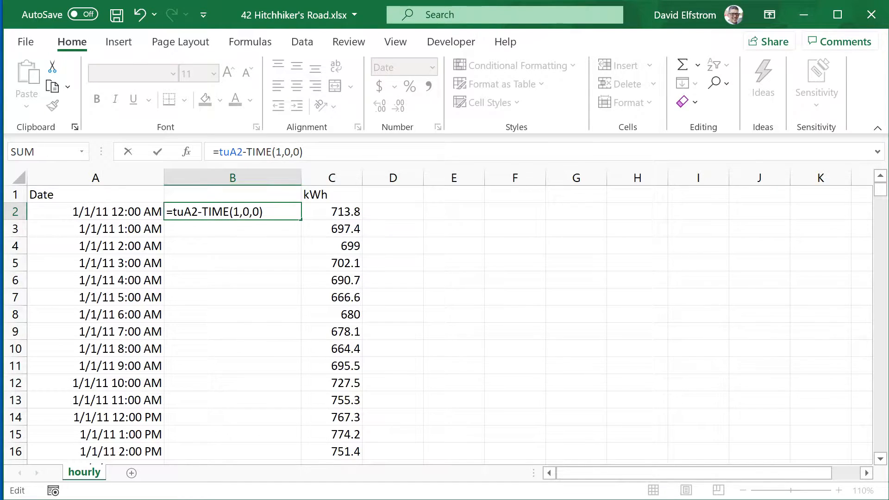
key(BackSpace)
text(runc()
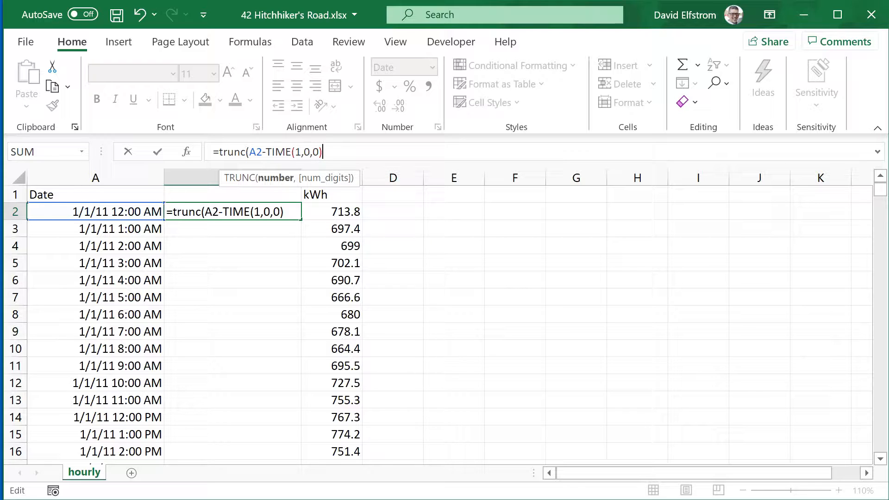
text())
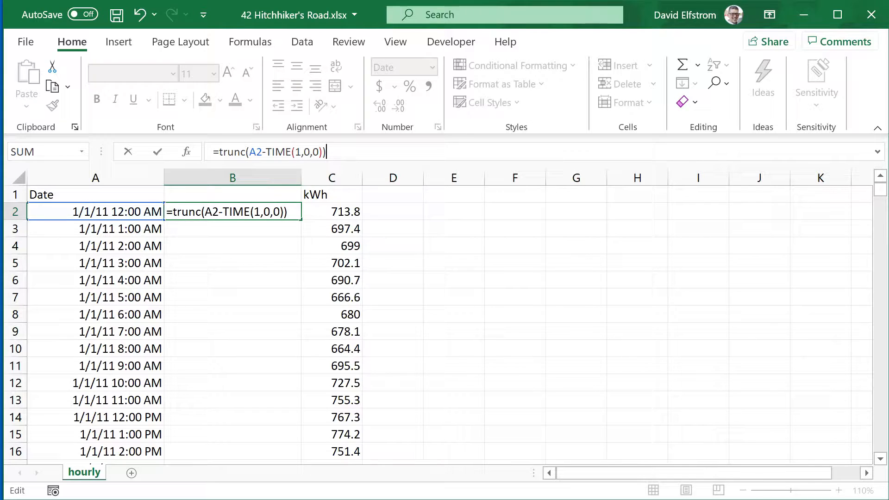
key(Return)
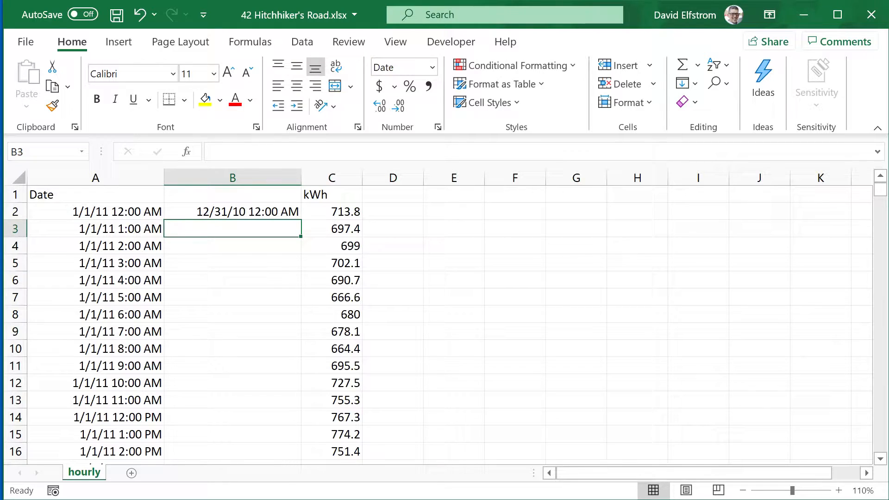
- Format B2 with the Date type 2012-03-14 so it shows year, month and day only
click(245, 213)
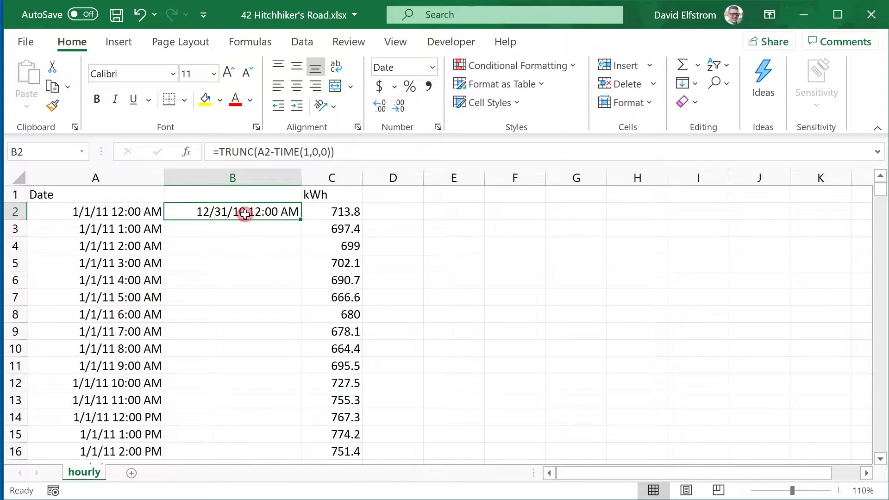
click(431, 70)
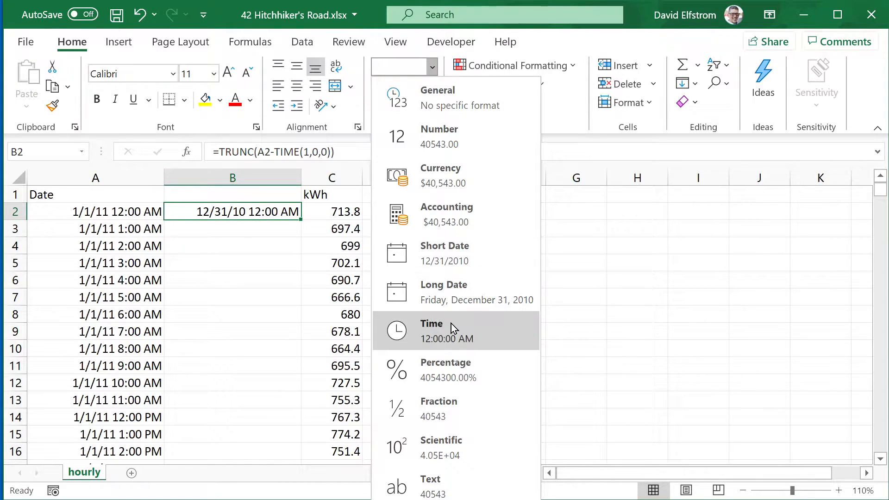
click(456, 499)
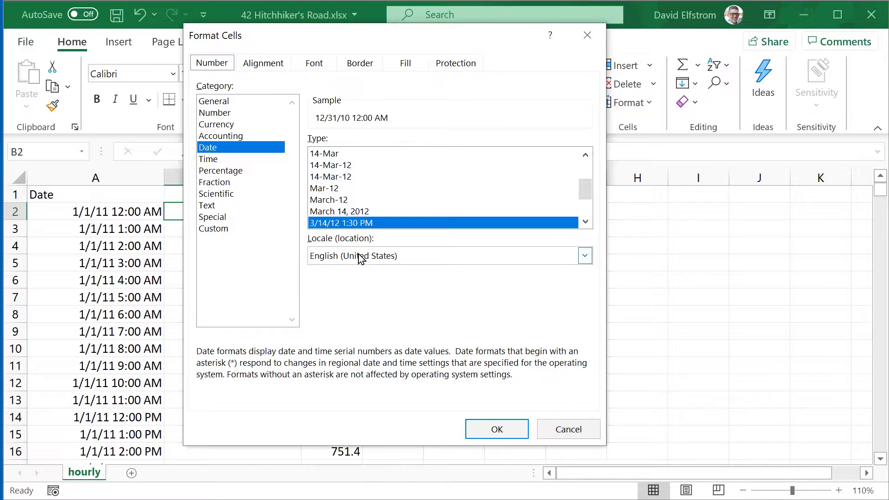
drag(576, 187, 584, 168)
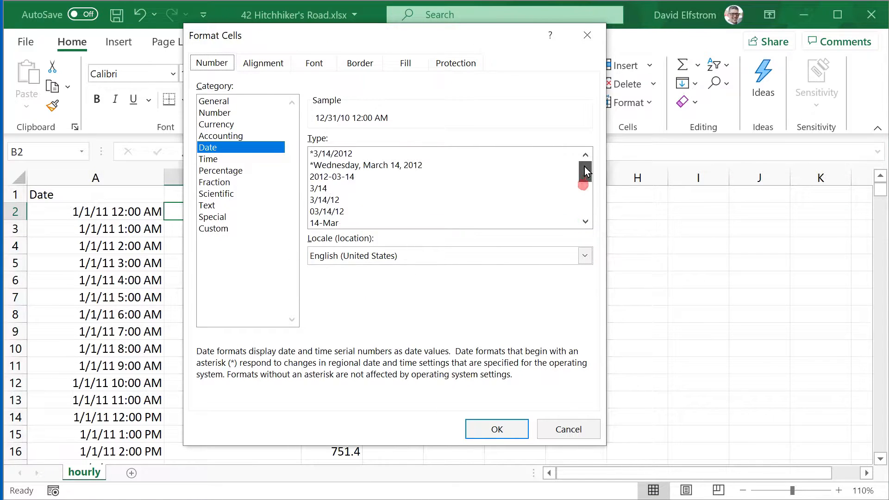
click(340, 178)
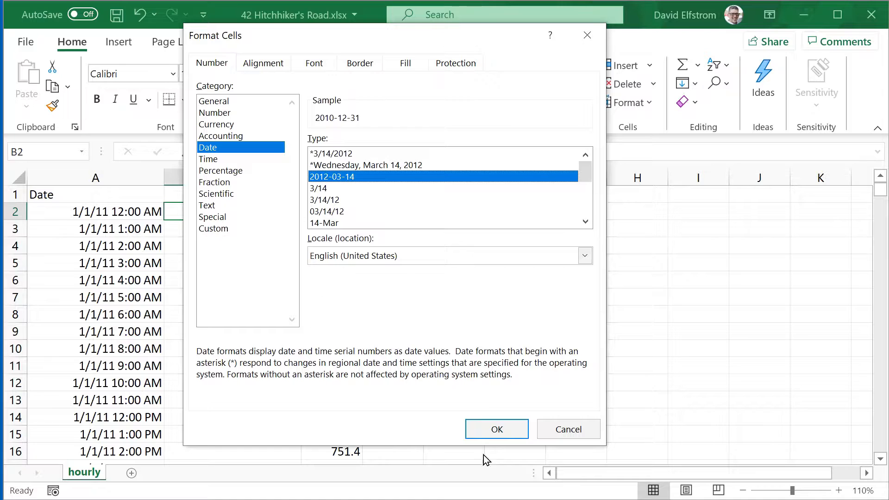
click(509, 428)
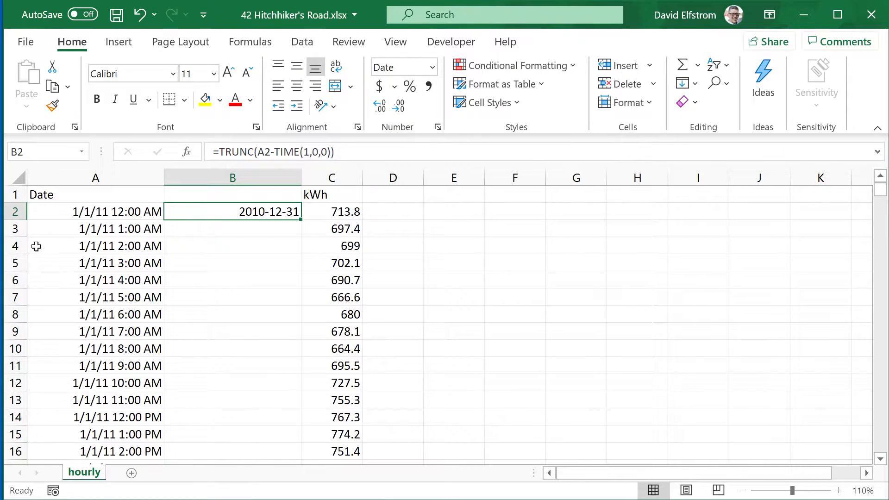
- Copy B2's date format to the whole of column B and the whole of column A
click(52, 105)
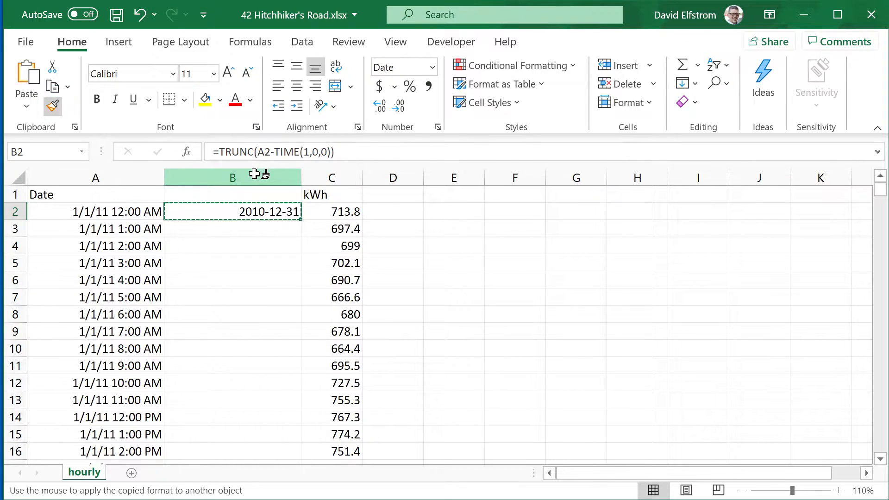
click(258, 173)
click(241, 212)
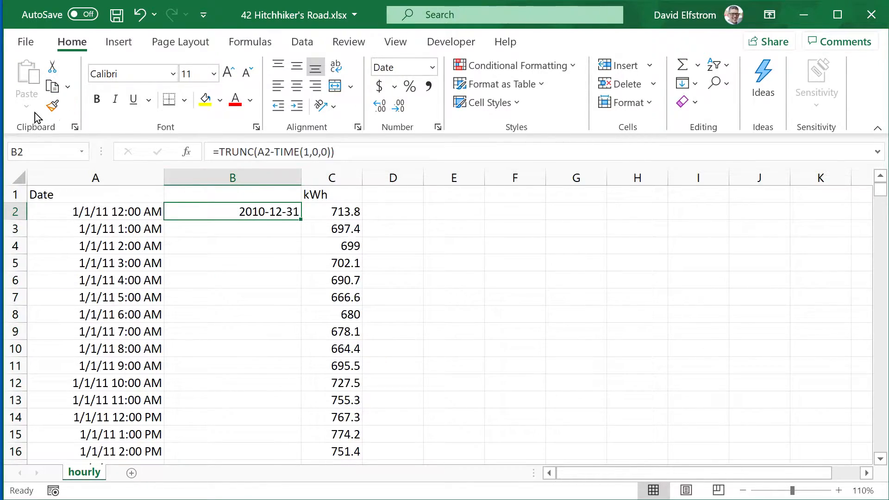
click(52, 105)
click(127, 178)
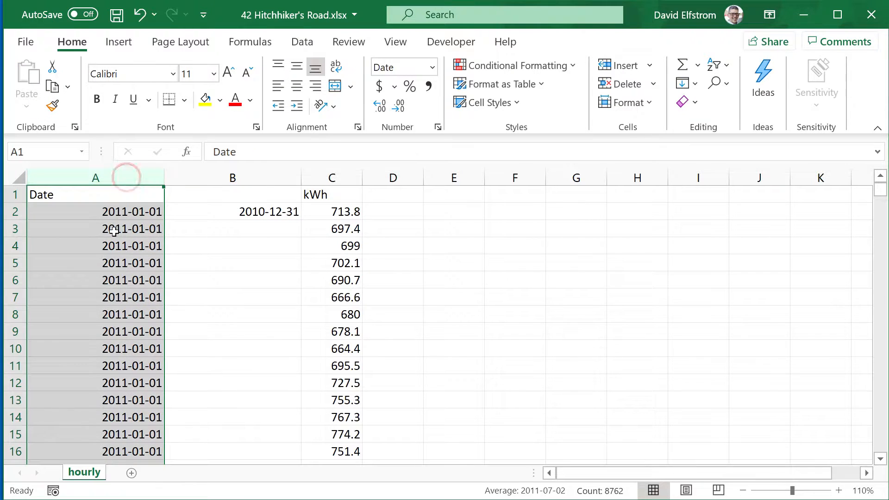
- Give A2 the custom number format yyyy-mm-dd ddd hh:mm to show the date, weekday and 24-hour time
click(123, 212)
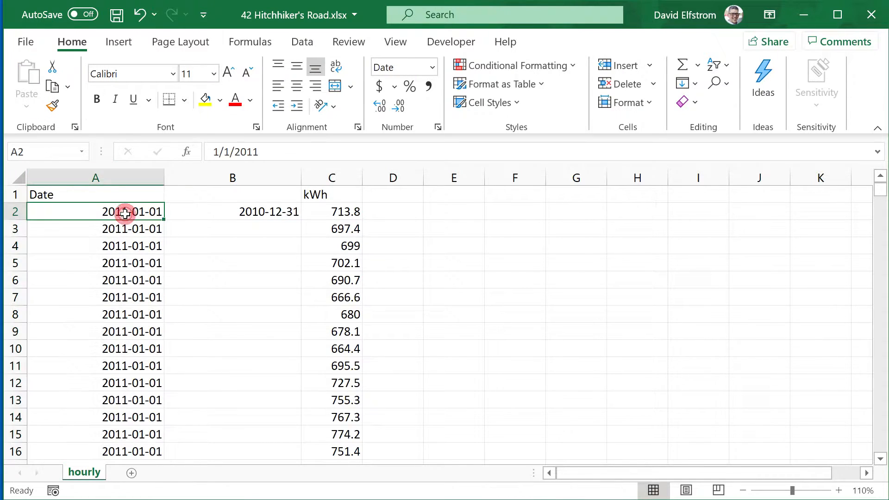
click(434, 69)
key(ctrl+1)
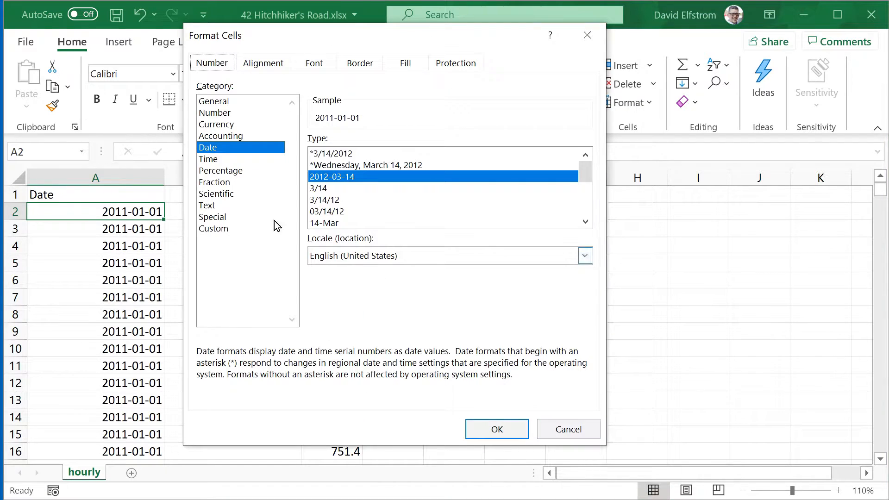
click(221, 228)
click(397, 150)
double_click(364, 154)
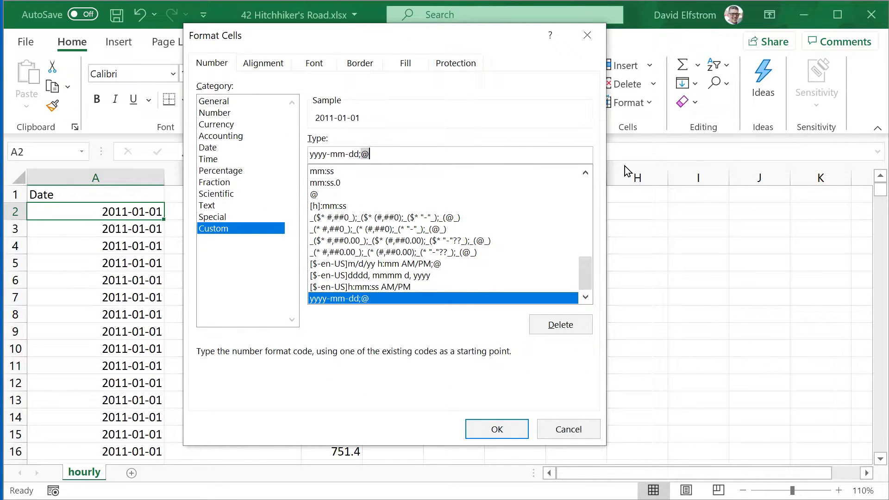
key(BackSpace)
key(BackSpace)
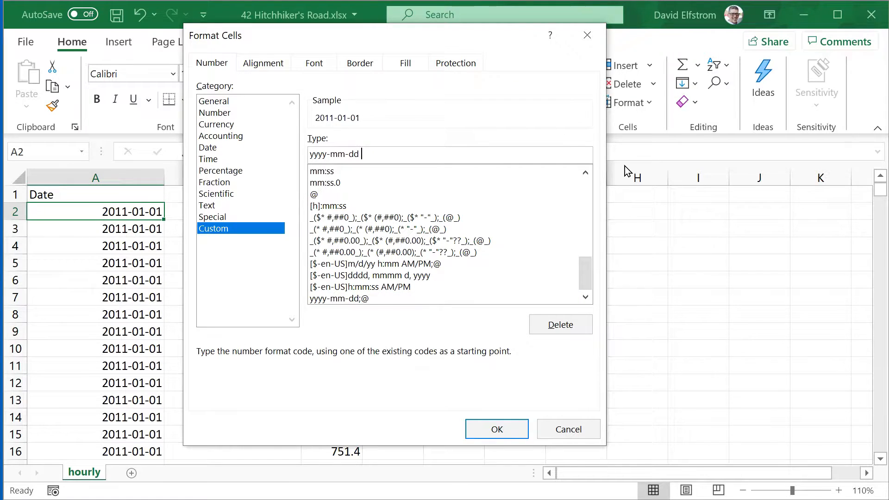
text(ddd hh:mm)
click(503, 433)
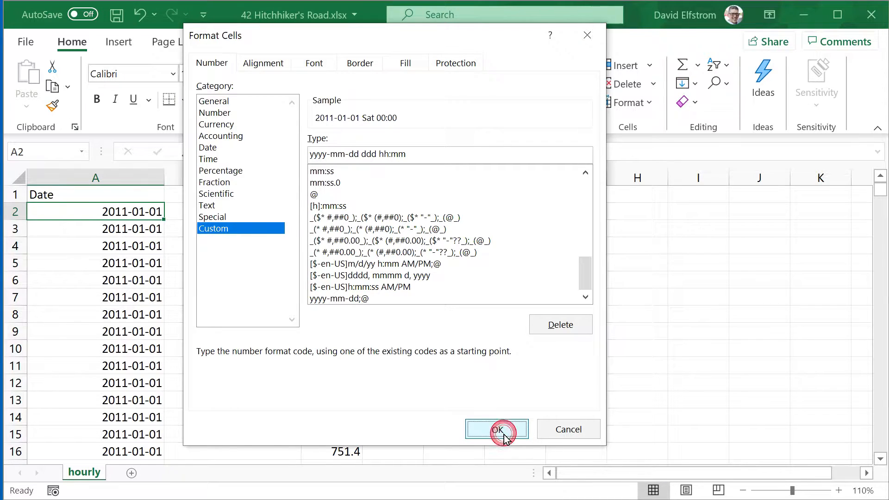
- Apply A2's custom date and time format to the whole Date column with Format Painter
click(52, 106)
click(99, 176)
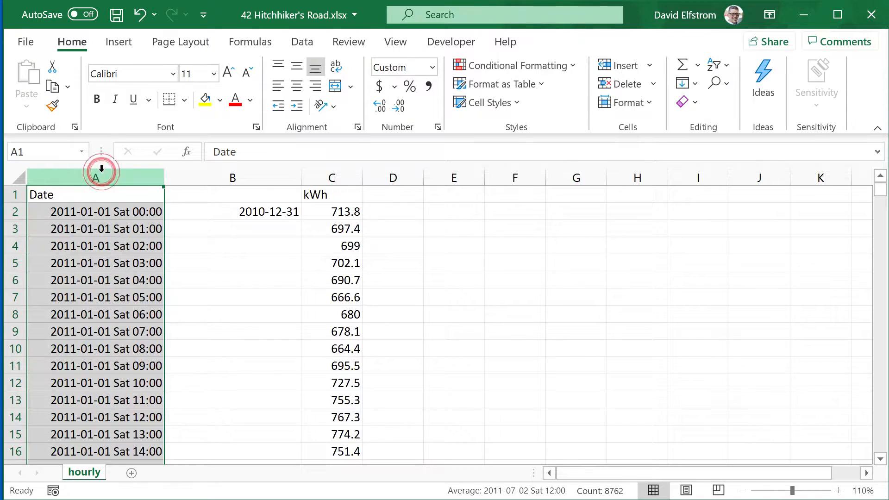
click(224, 226)
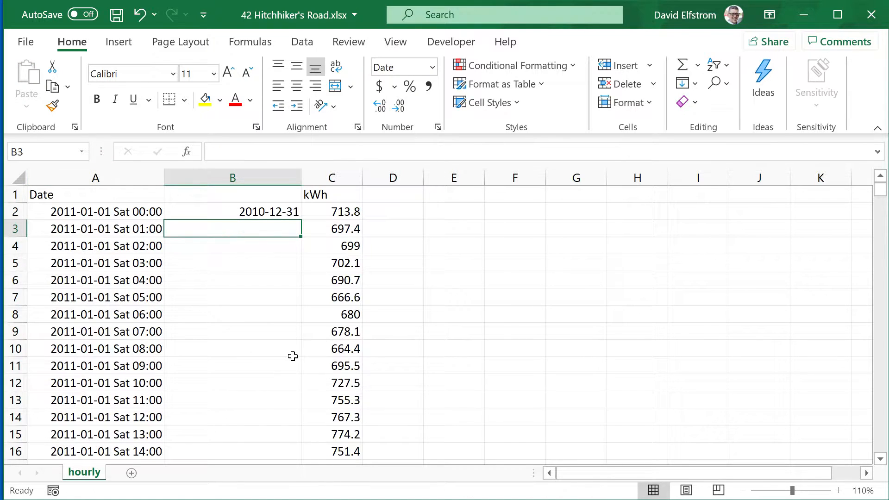
click(278, 212)
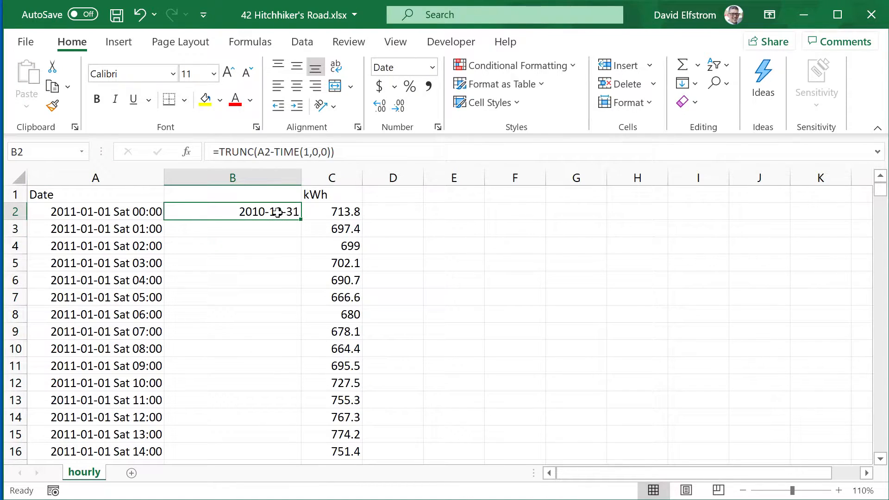
click(329, 207)
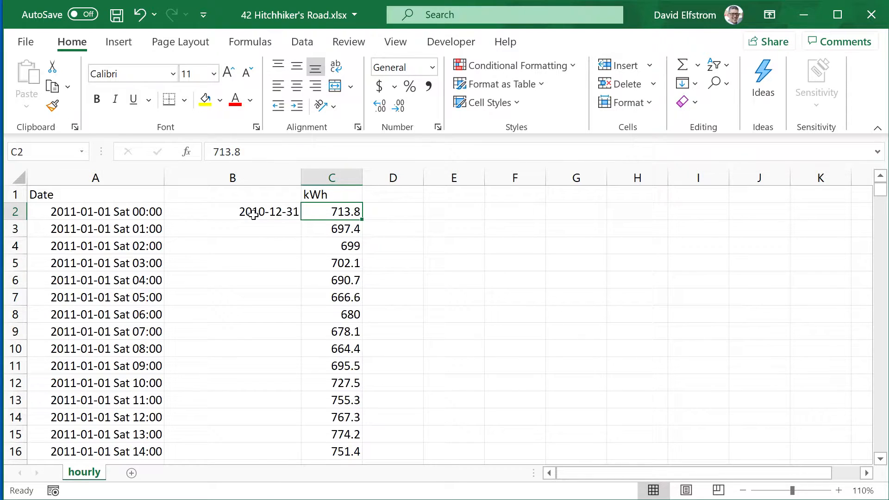
- Fill the day formula in B2 down column B to row 8762, the last hourly reading
key(ctrl+Down)
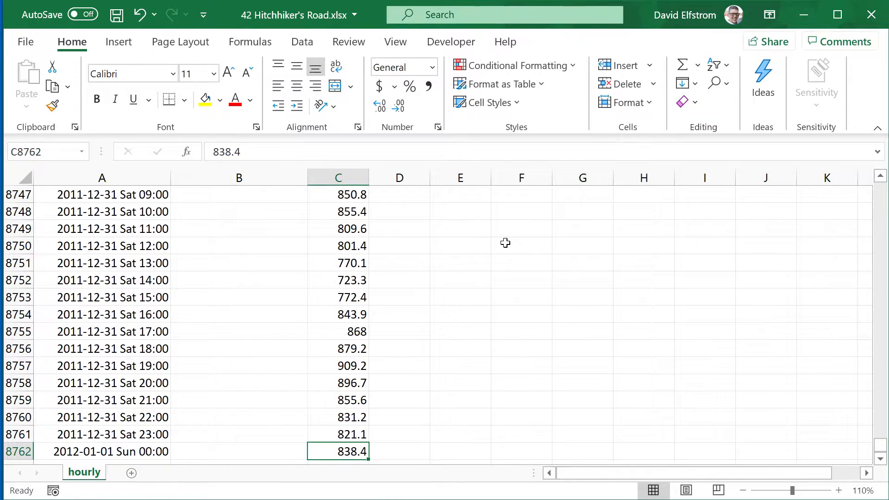
key(Left)
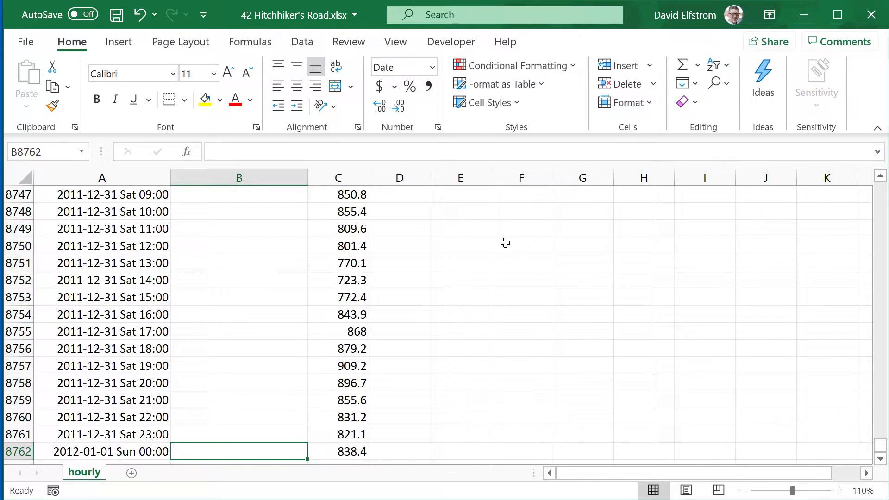
key(ctrl+shift+Up)
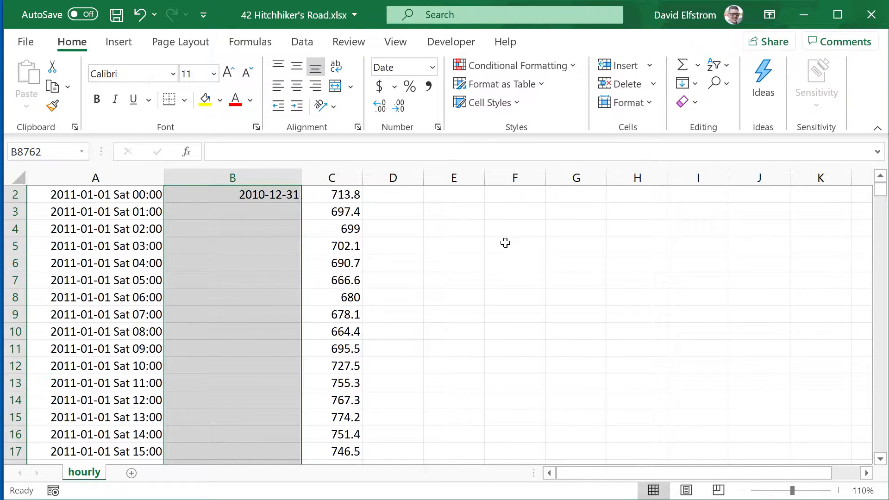
key(ctrl+d)
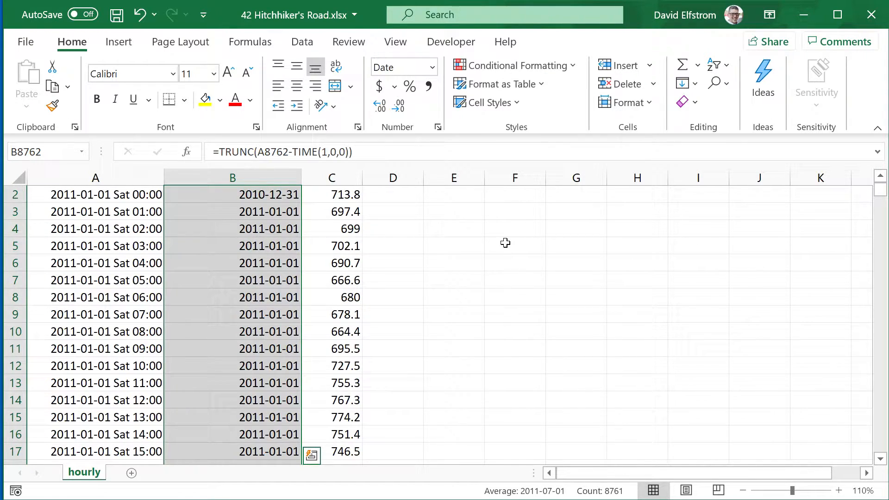
click(879, 176)
click(352, 227)
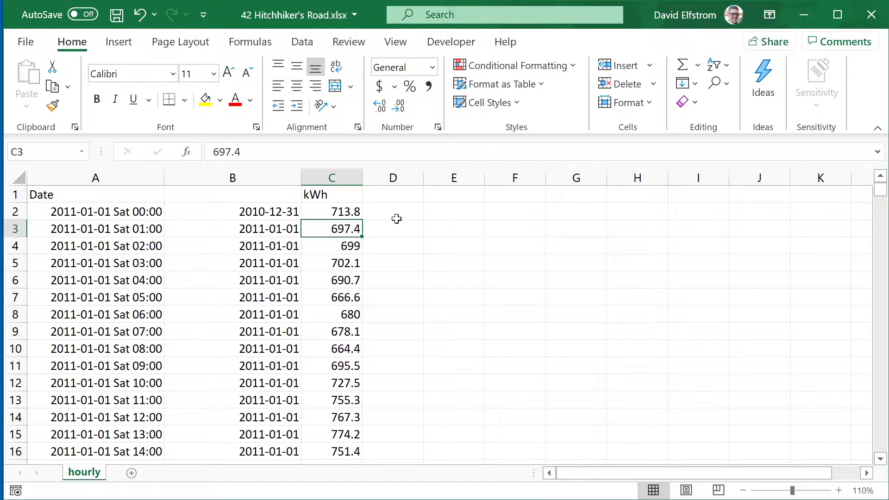
- Copy the date in B3 and paste it into E2 as a value only
click(454, 211)
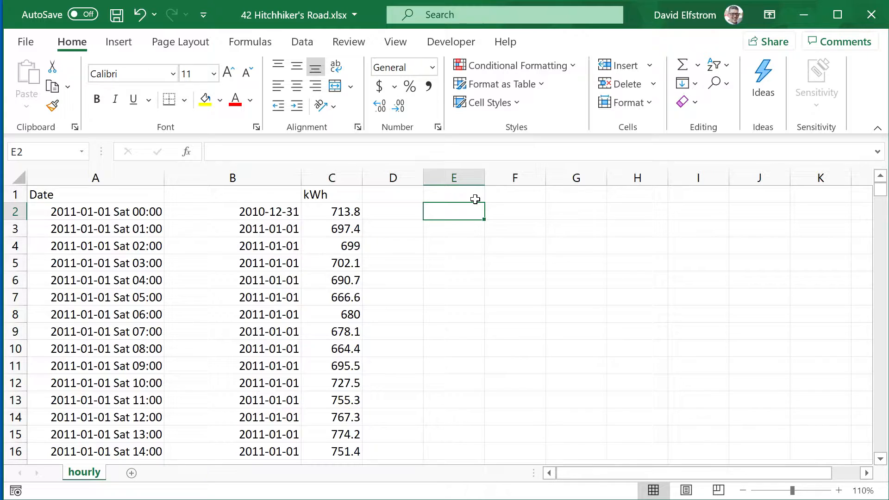
click(262, 226)
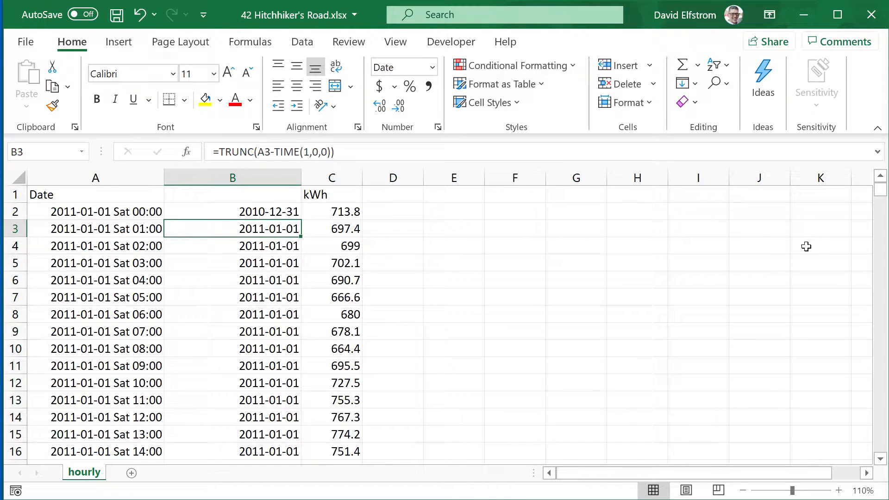
key(ctrl+c)
right_click(453, 212)
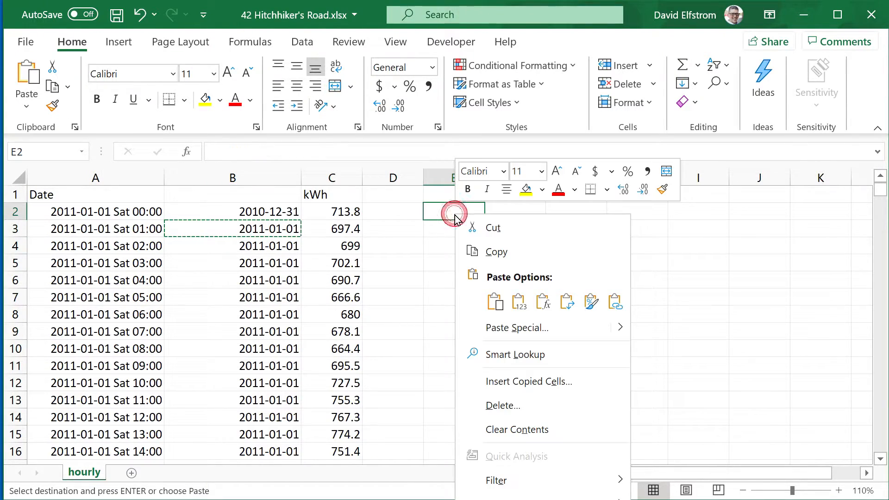
click(528, 312)
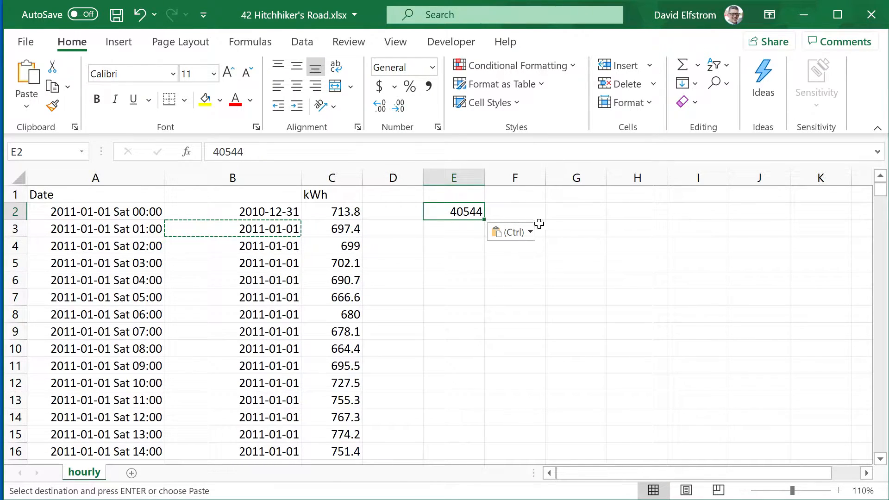
- Paste B3's date formatting onto E2 and widen column E so the full date fits
right_click(461, 214)
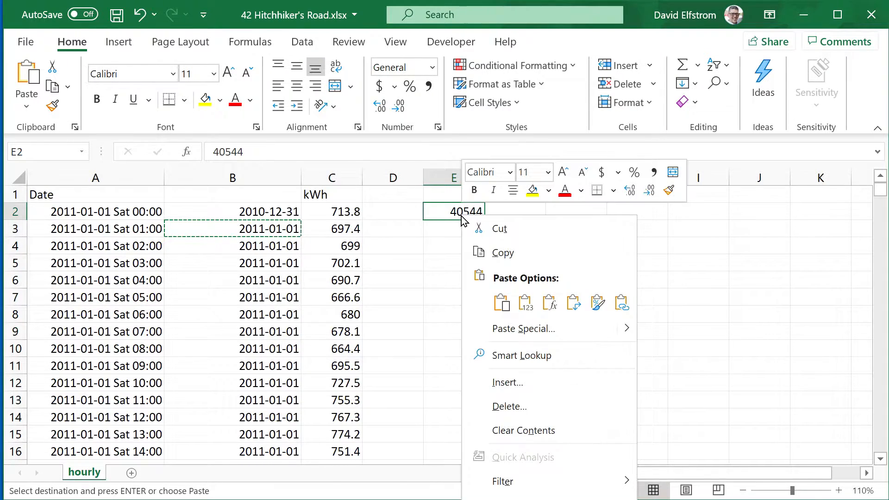
click(597, 306)
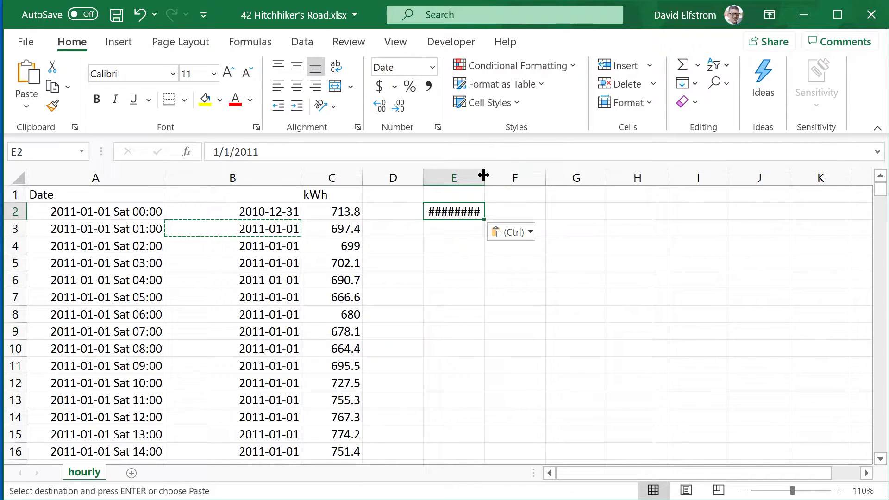
drag(484, 176, 498, 175)
click(601, 278)
click(460, 230)
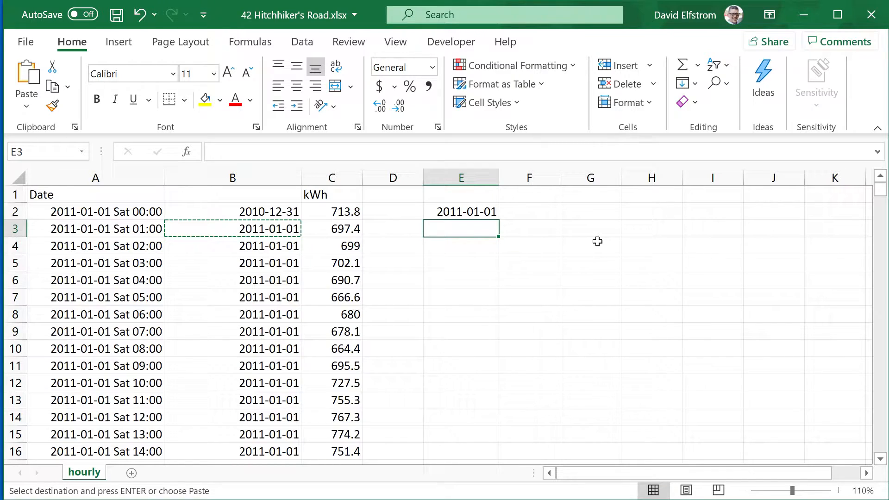
key(Up)
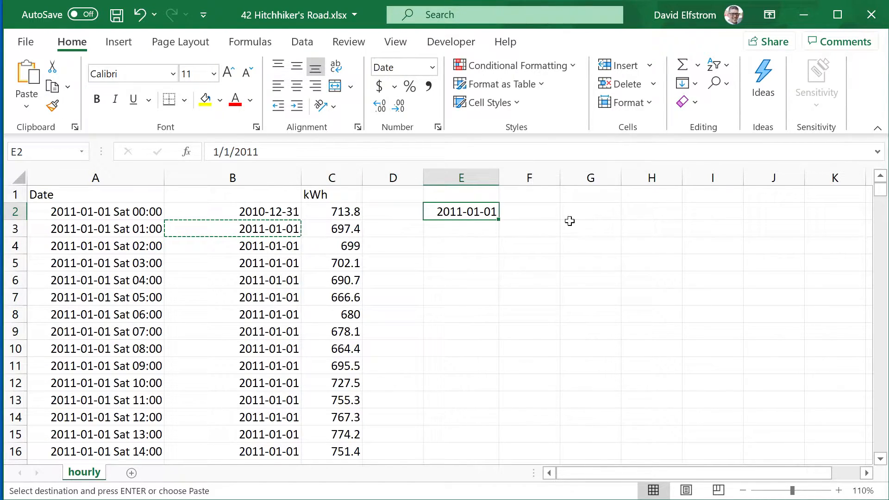
- Enter the formula =E2+1 in E3 to produce the following day's date
click(475, 225)
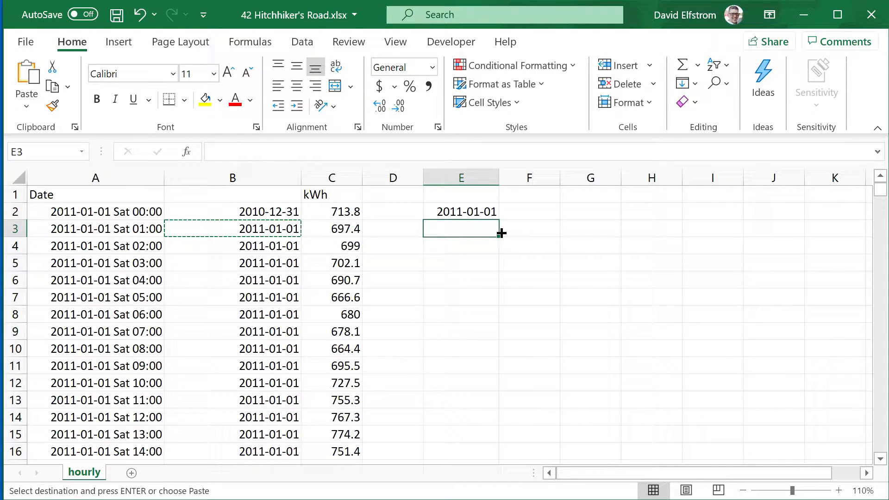
text(=)
key(Up)
text(+1)
key(Return)
key(Up)
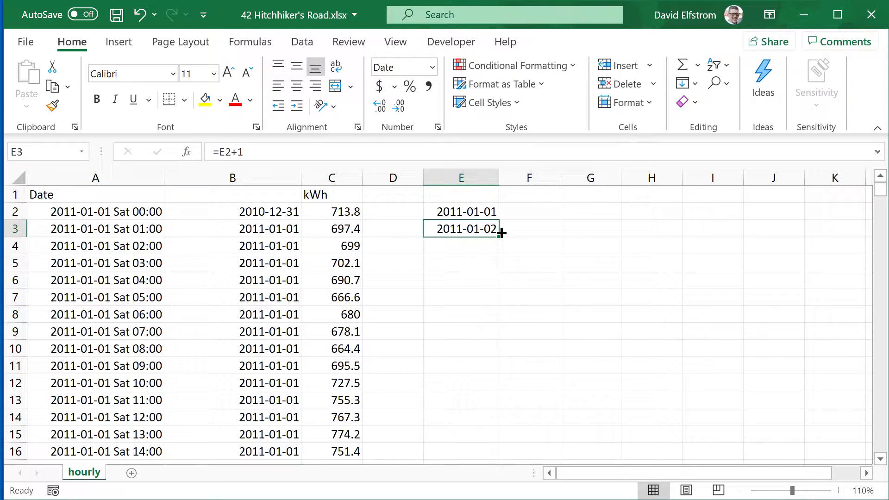
- Fill the next-day formula in E3 down column E to E367
key(ctrl+g)
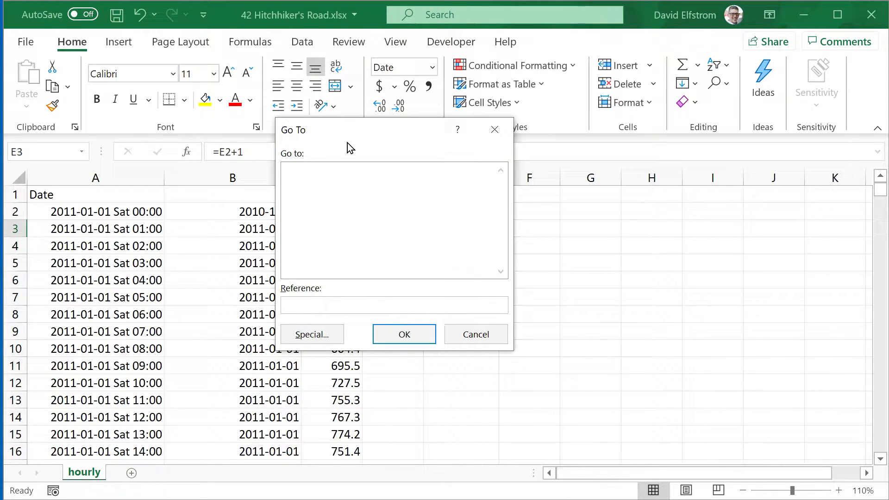
drag(348, 132, 626, 255)
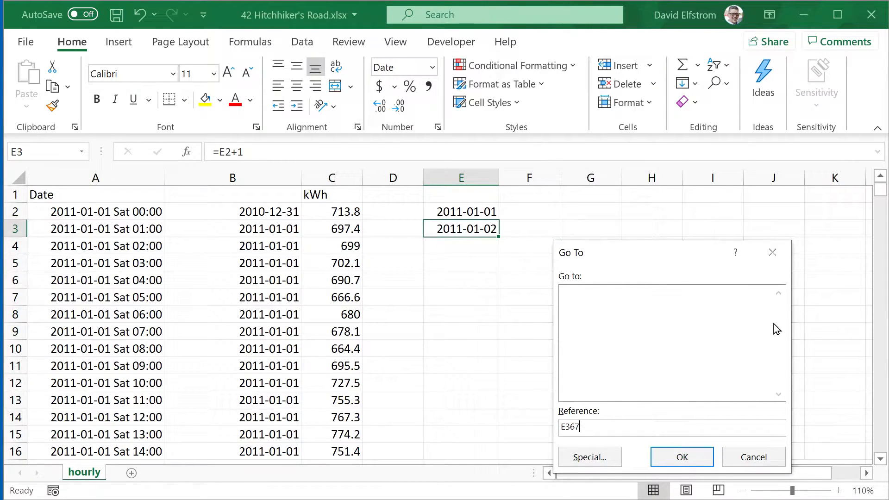
key(Return)
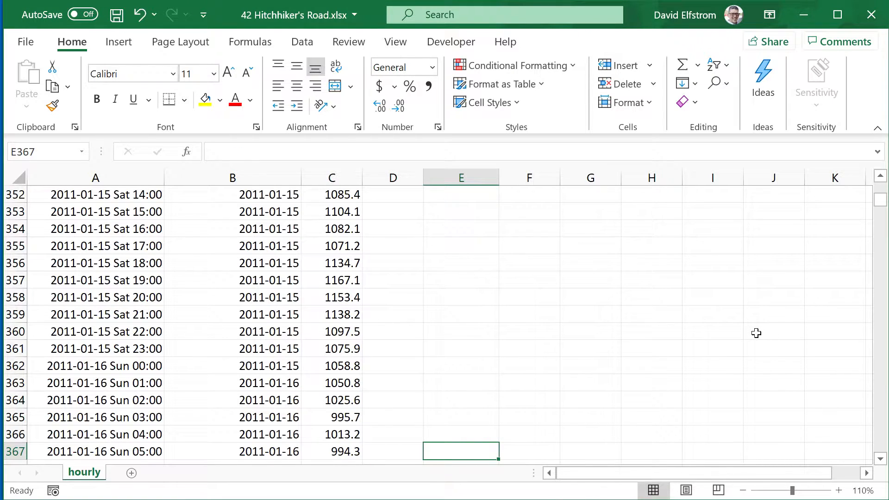
key(ctrl+shift+Up)
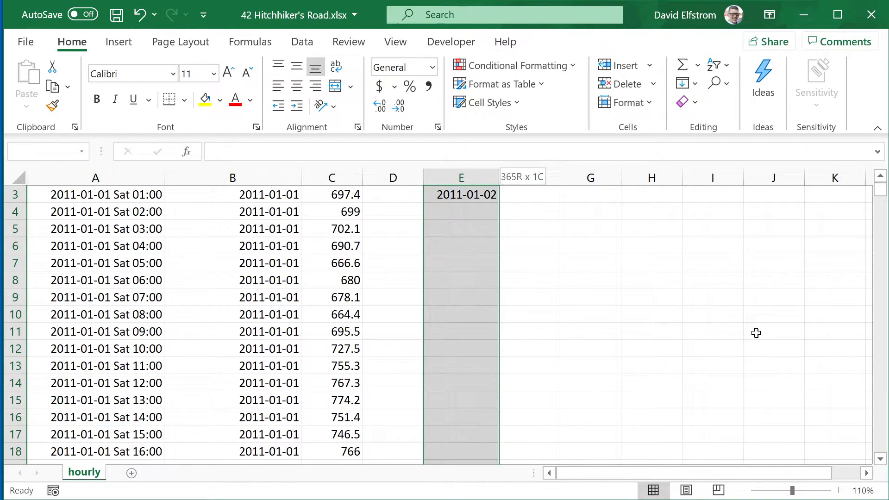
key(ctrl+d)
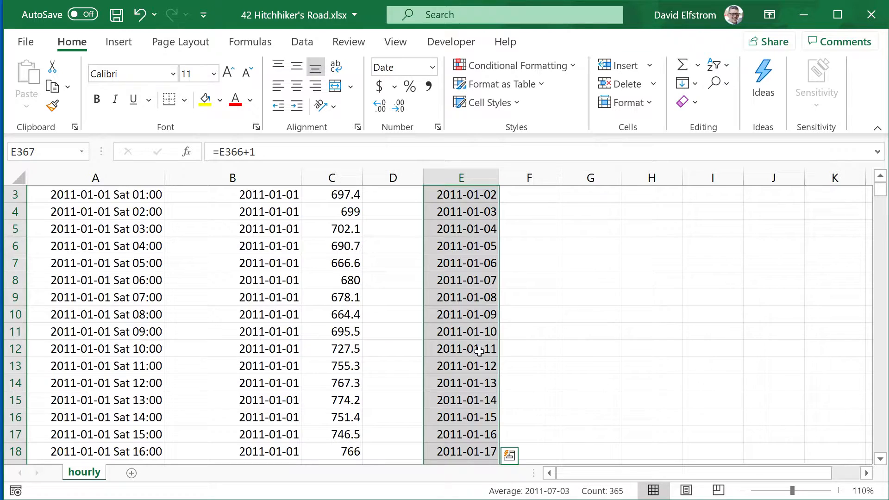
- Delete the surplus date in E367 and return to F2 beside the first daily date
click(477, 351)
key(ctrl+Down)
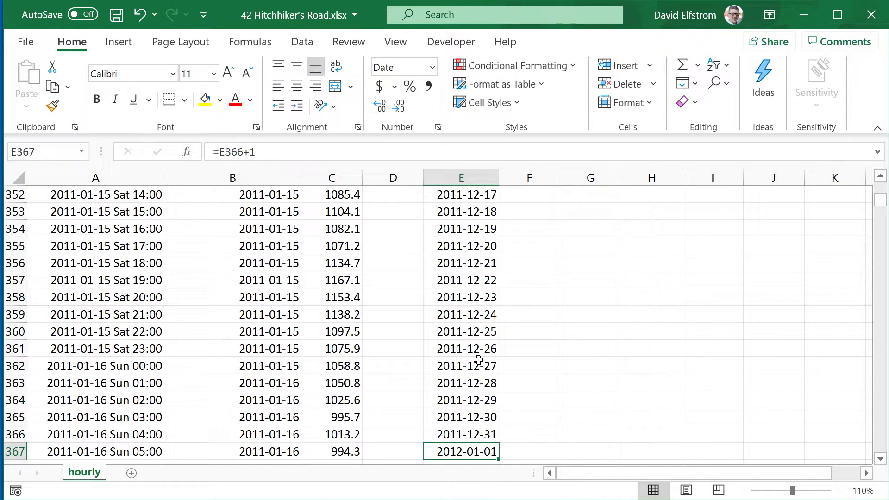
key(Delete)
key(Up)
key(Right)
drag(880, 200, 879, 186)
click(526, 214)
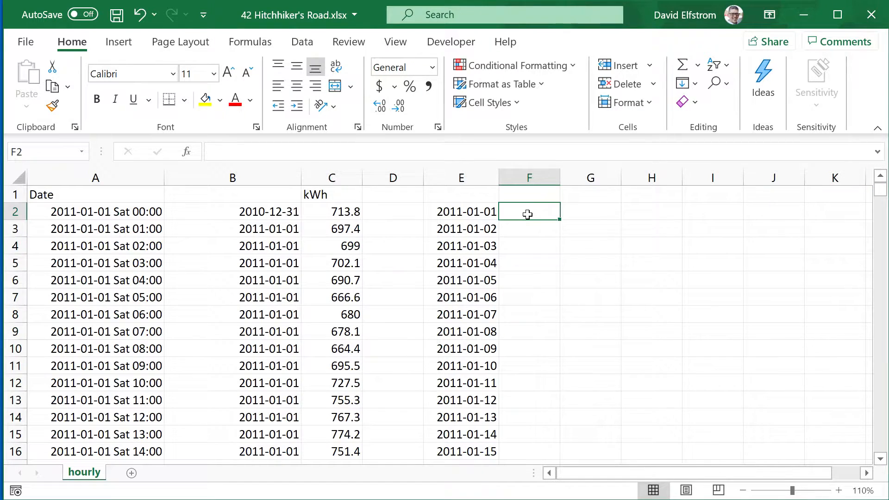
- Enter the column headers End Date in E1 and Electricity in F1
click(458, 179)
click(459, 189)
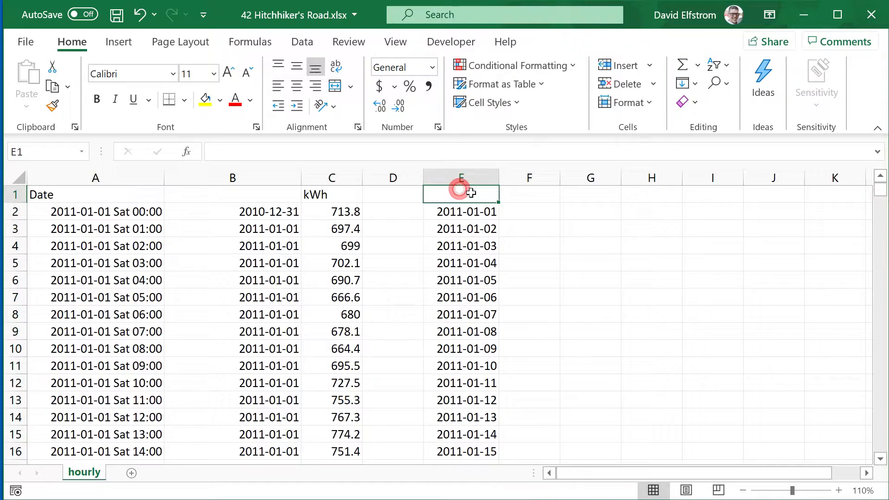
text(End Date)
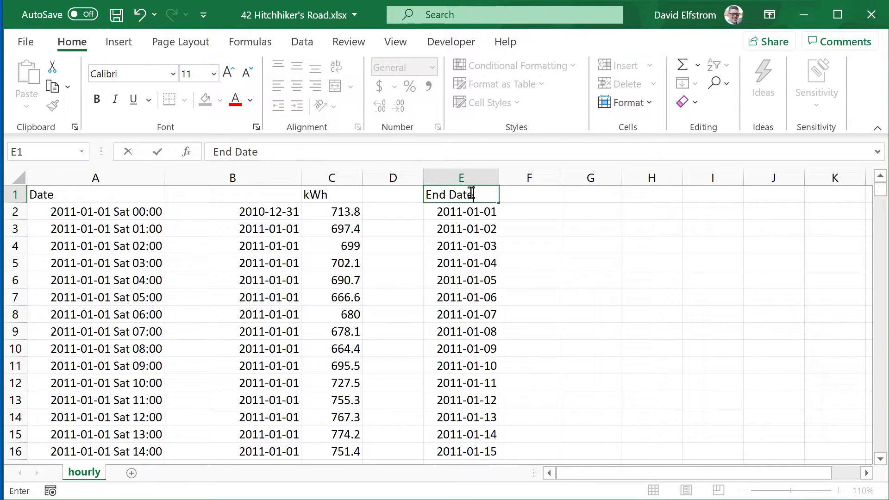
key(Tab)
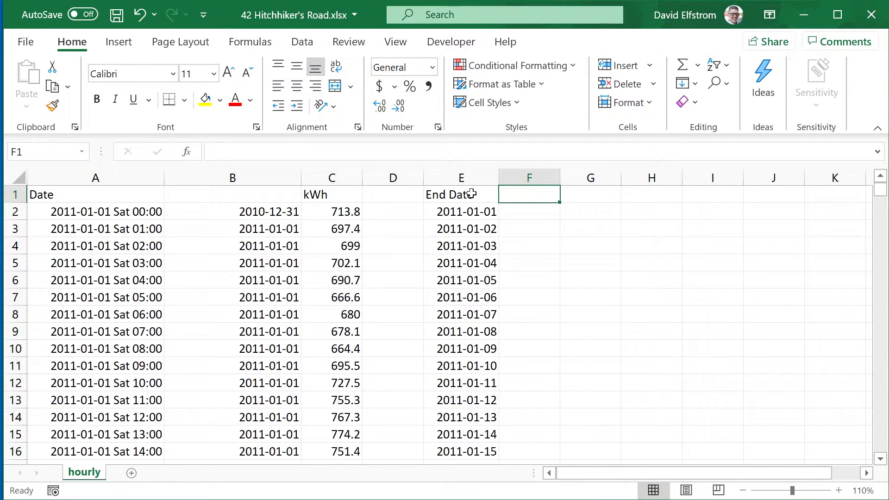
text(Electricity)
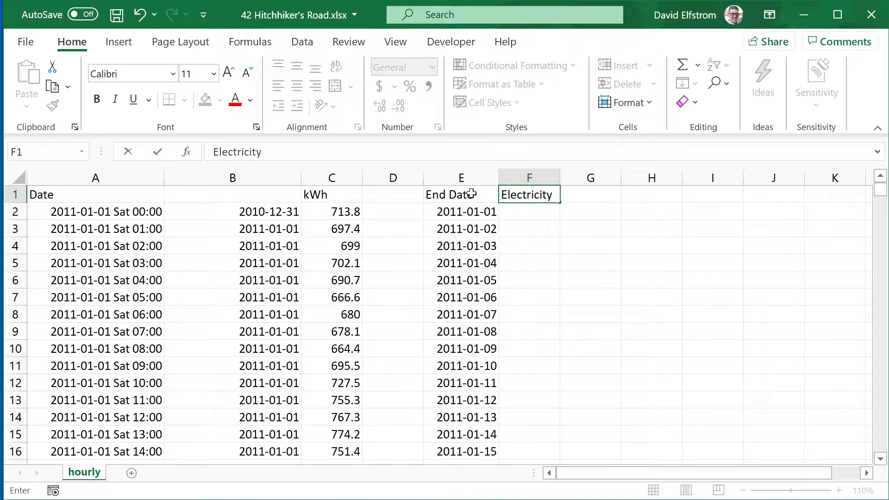
key(Return)
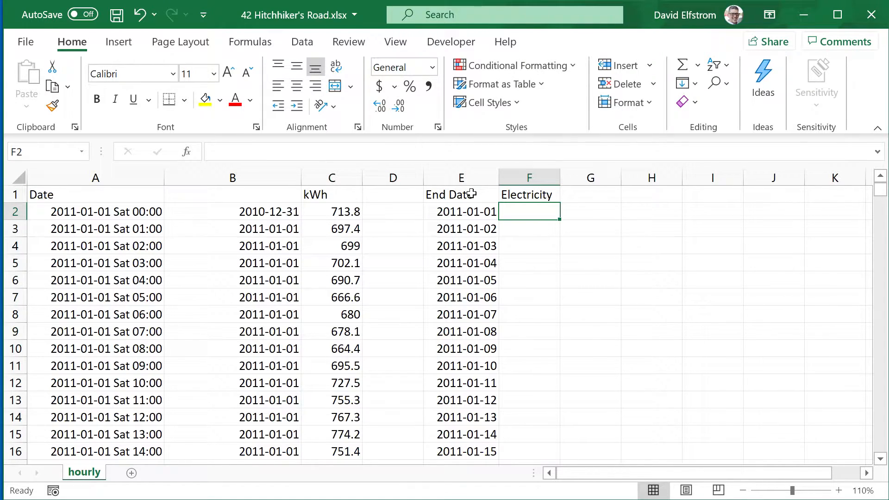
- Begin a SUMIFS formula in F2 with the absolute kWh range $C$2:$C$8762 as its sum range
text(=)
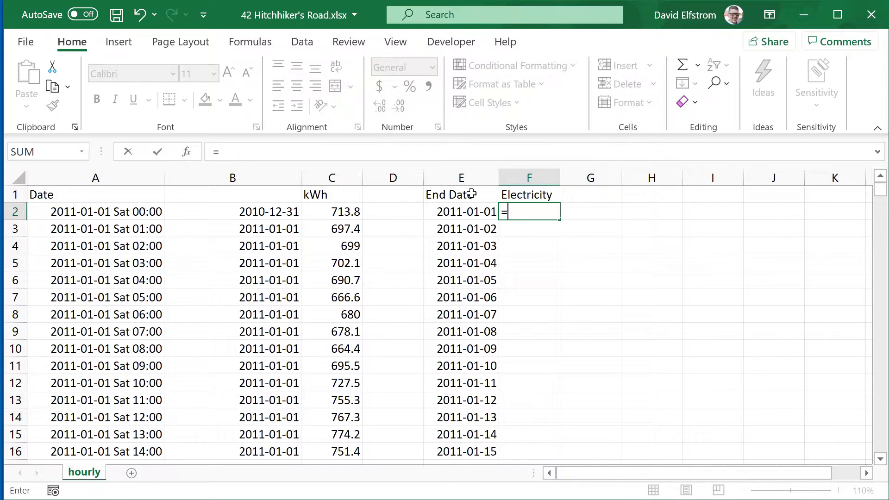
text(sumifs()
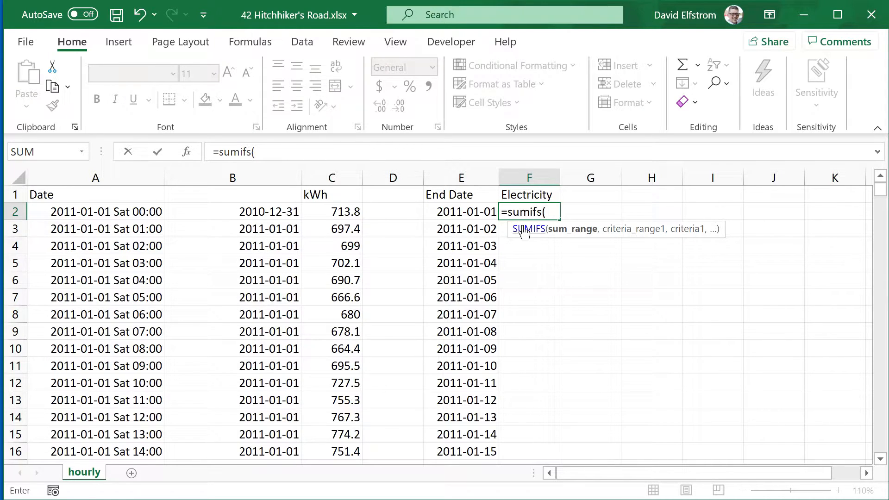
click(326, 212)
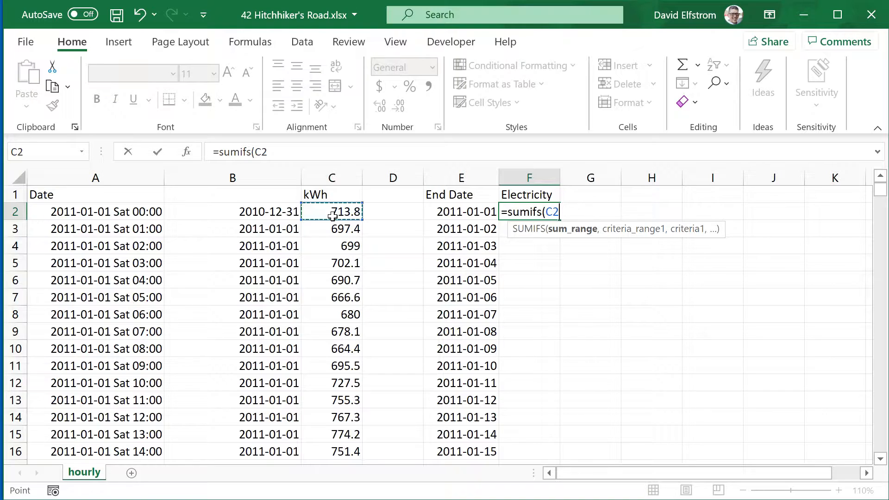
key(ctrl+shift+Down)
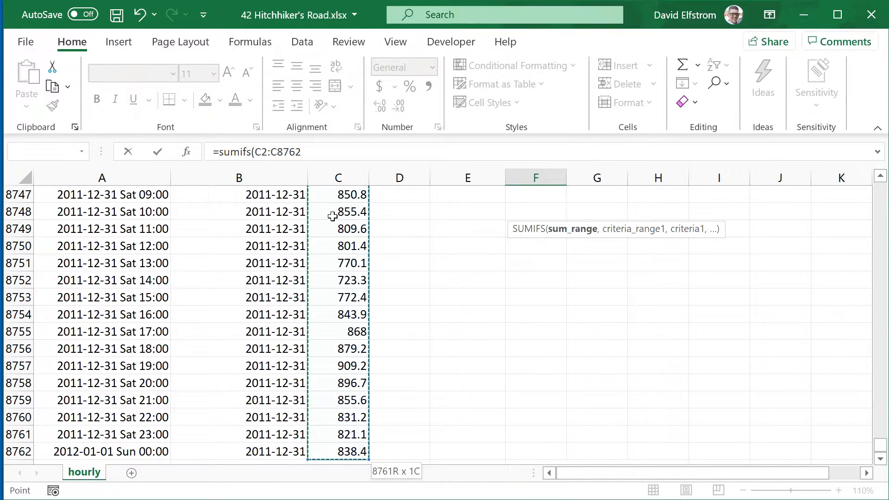
key(F4)
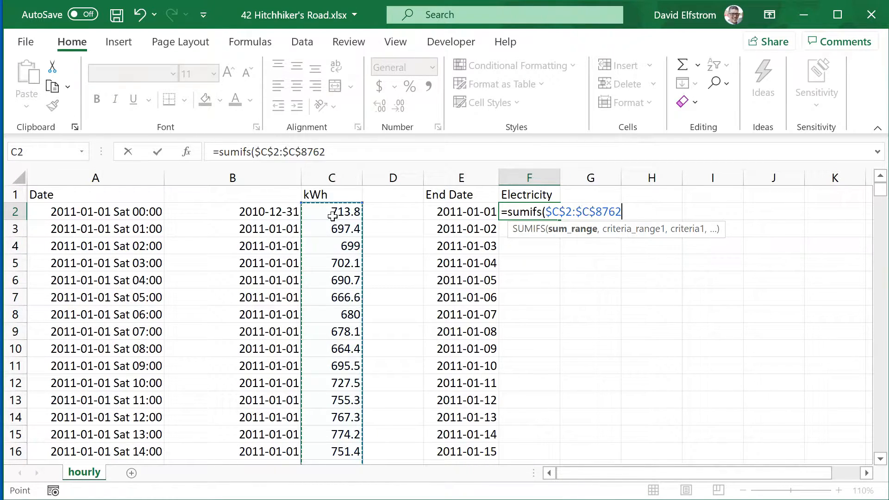
text(,)
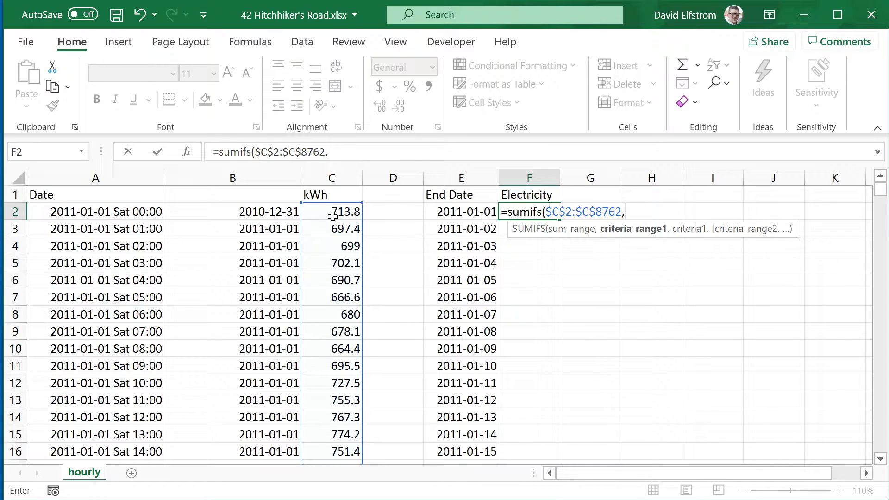
- Complete the F2 formula with $B$2:$B$8762 as criteria range and E2 as the criterion, keeping F2 selected
click(249, 211)
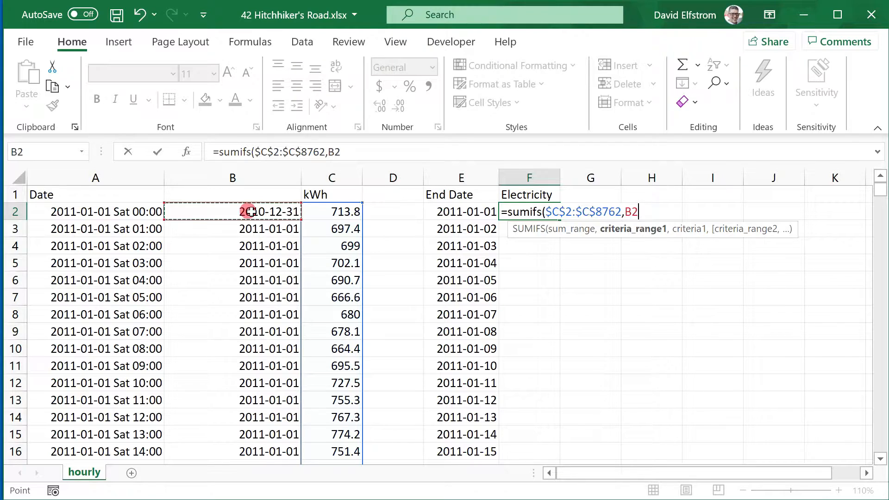
key(ctrl+shift+Down)
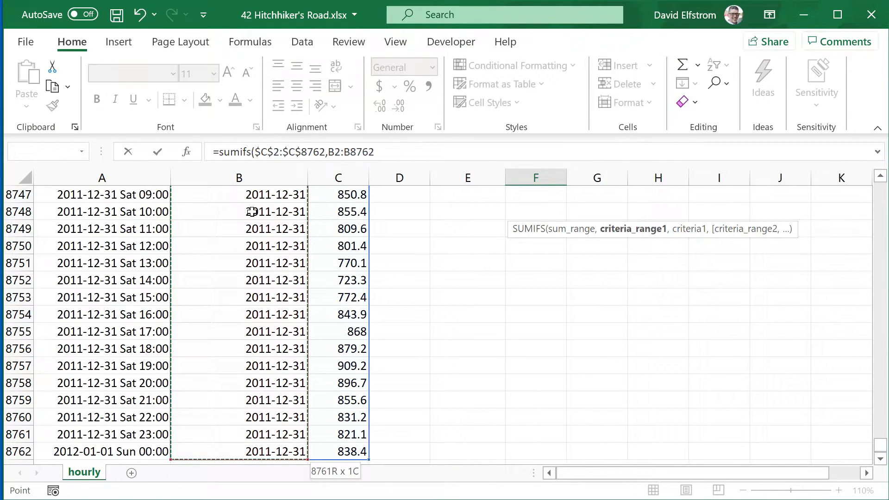
key(F4)
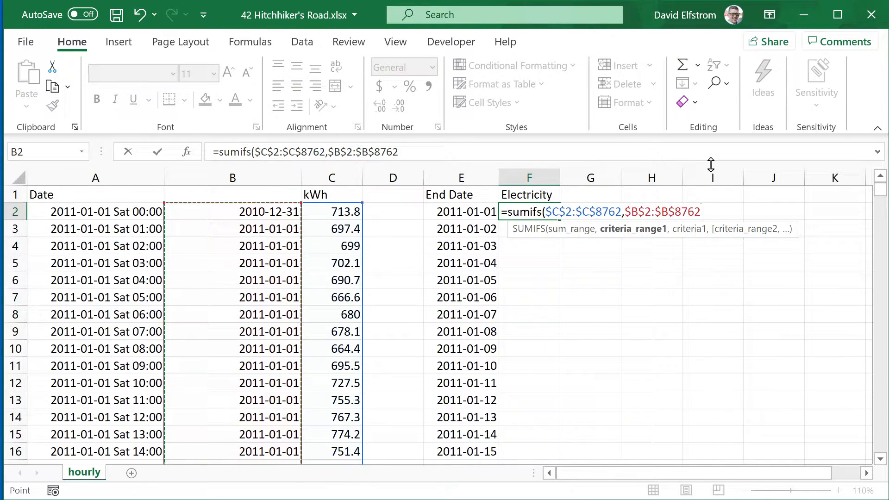
text(,)
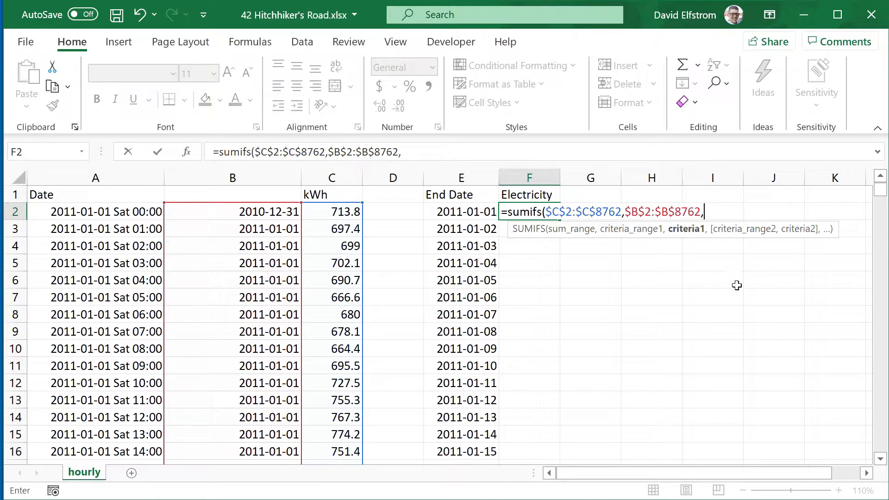
click(446, 211)
click(446, 211)
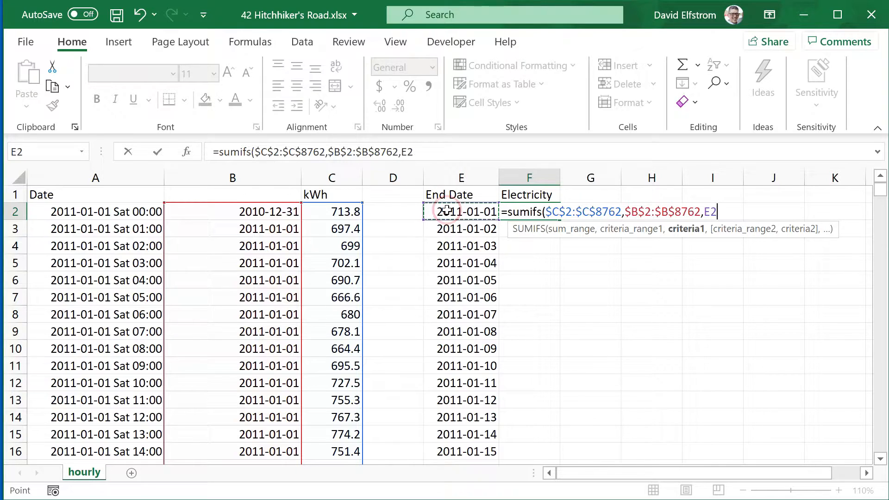
text())
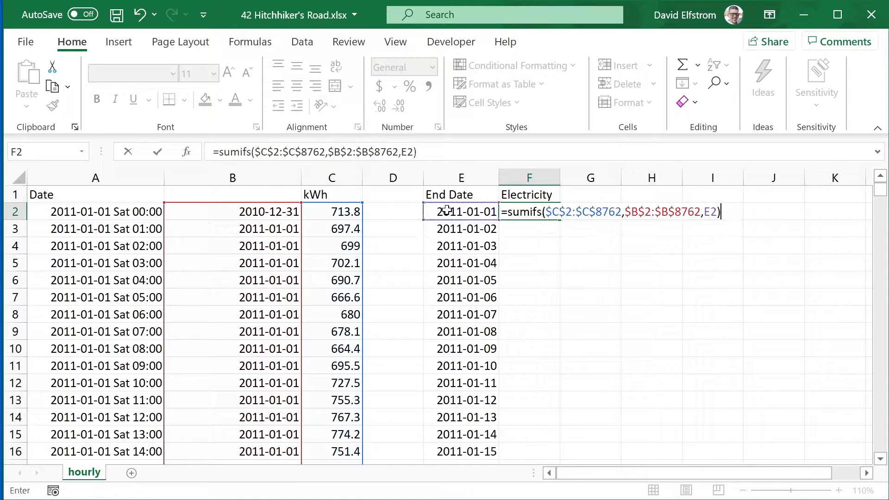
key(Return)
key(Up)
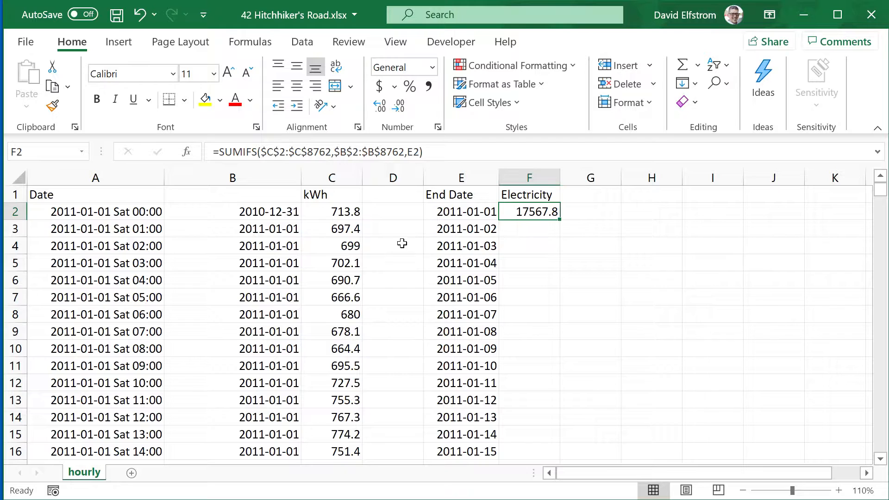
- Select the hourly kWh readings for 2011-01-01 in C3:C26 to check their sum against F2
drag(336, 230, 343, 450)
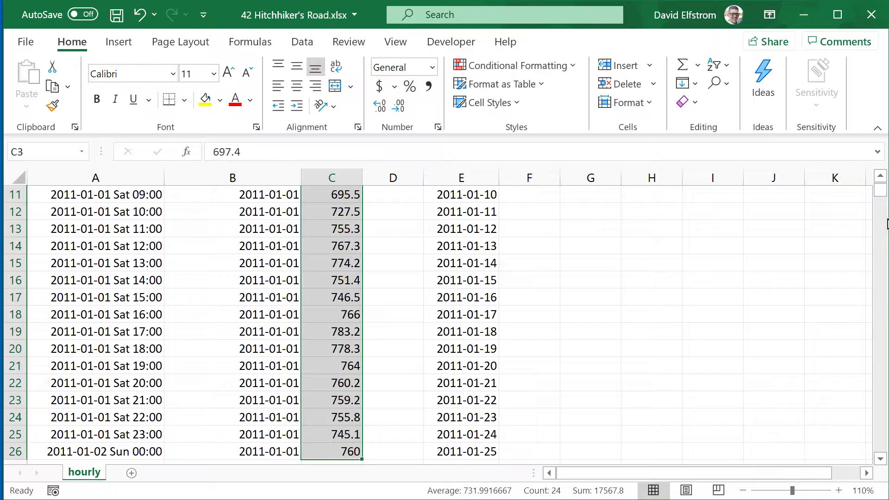
drag(881, 197, 879, 188)
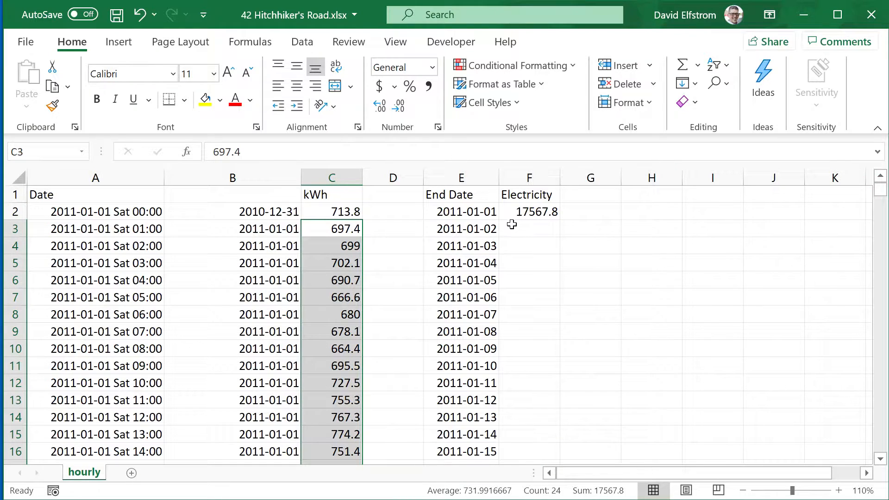
click(531, 224)
- Fill the SUMIFS formula from F2 down column F to F366, alongside the last daily date
click(483, 212)
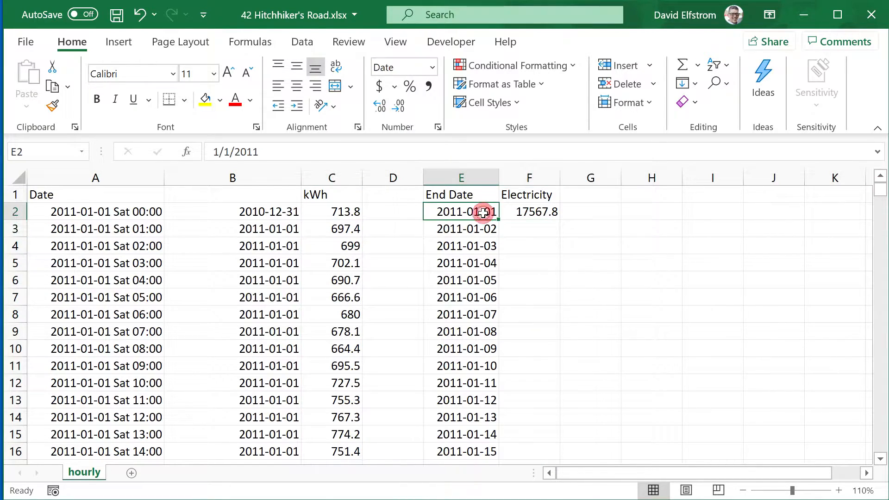
key(ctrl+Down)
key(Right)
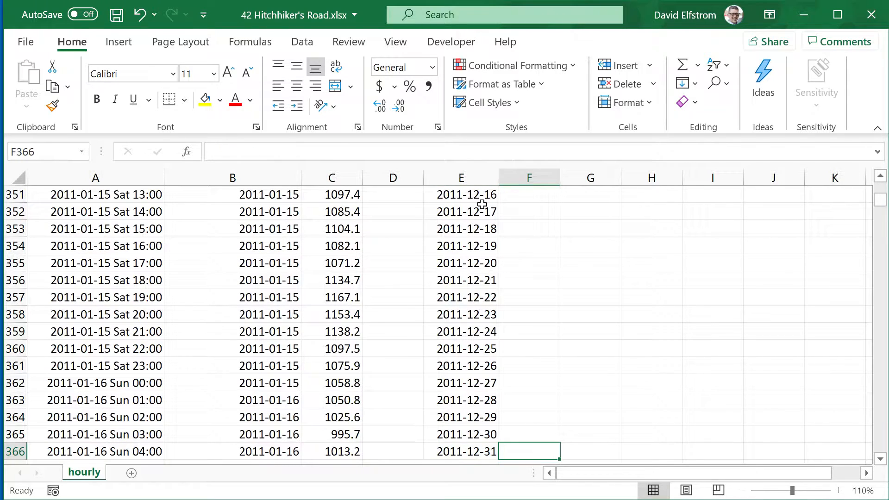
key(ctrl+shift+Up)
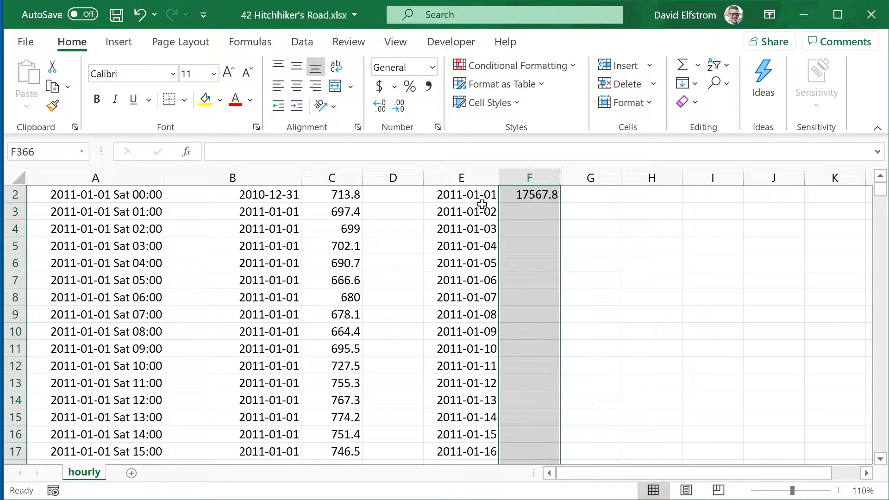
key(ctrl+d)
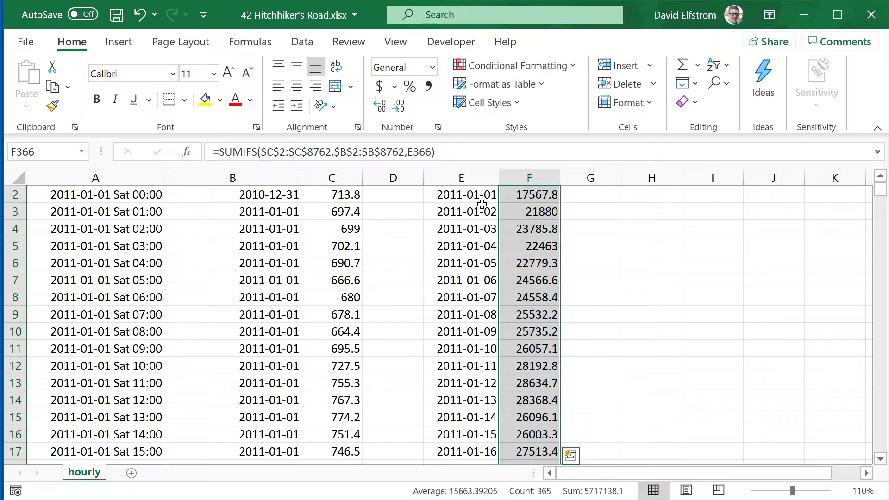
drag(880, 196, 879, 182)
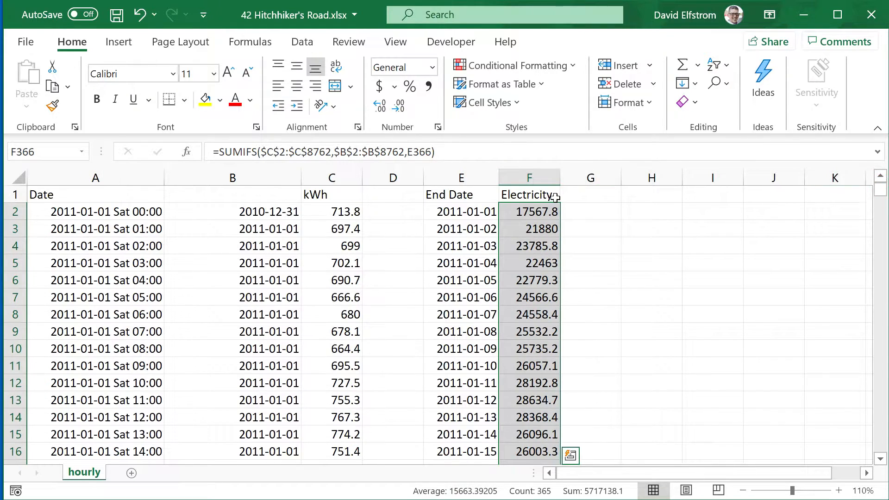
click(466, 207)
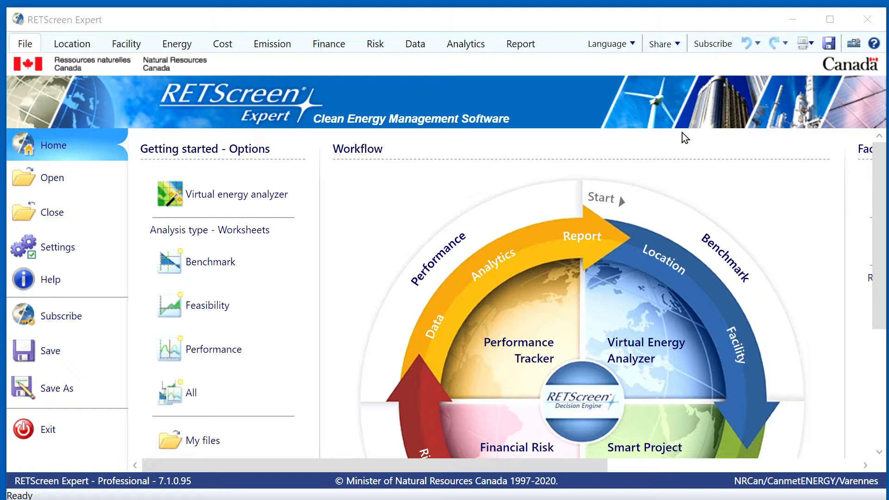
- In RETScreen Expert, import the workbook's End Date and Electricity columns as electricity consumption, setting columns A, B and C to Do not import
click(418, 48)
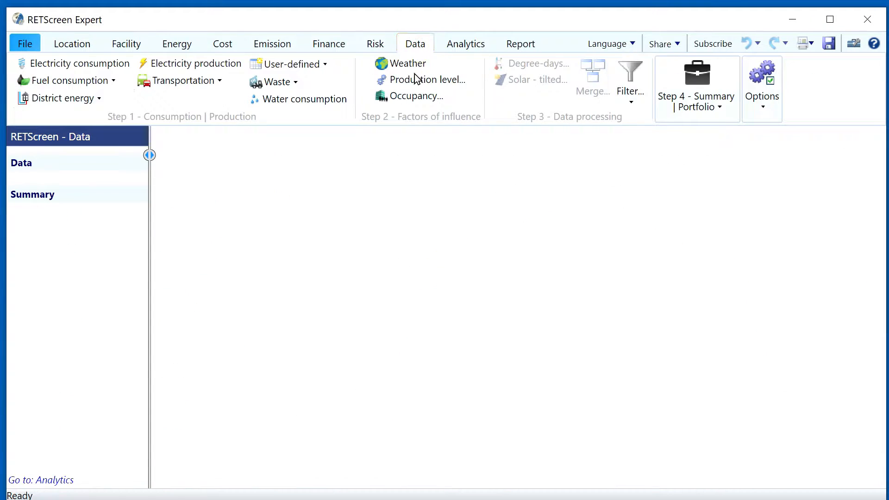
click(87, 68)
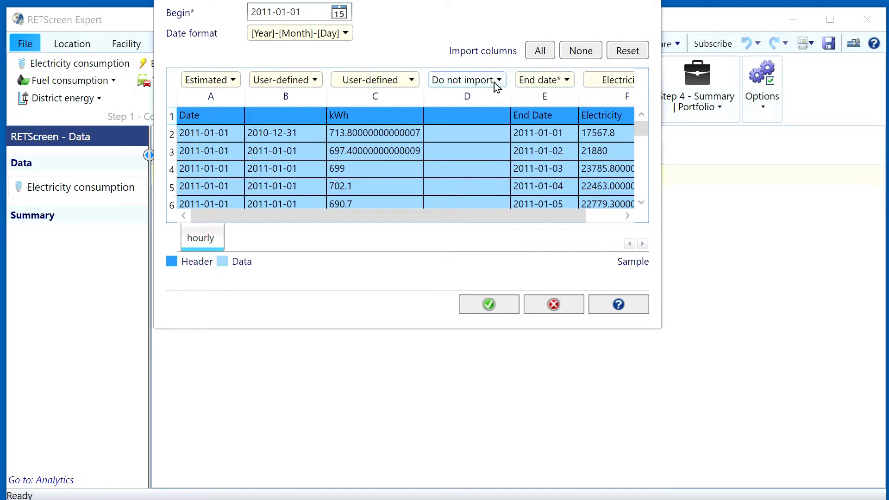
click(393, 81)
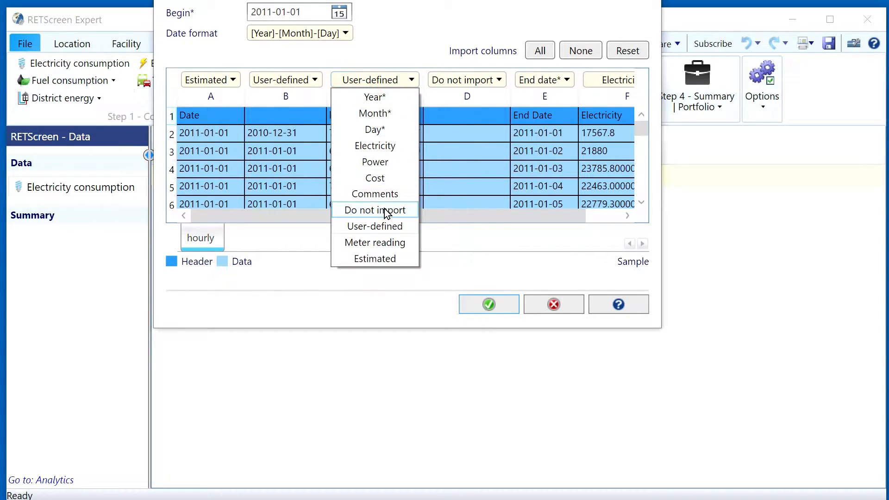
click(380, 206)
click(301, 82)
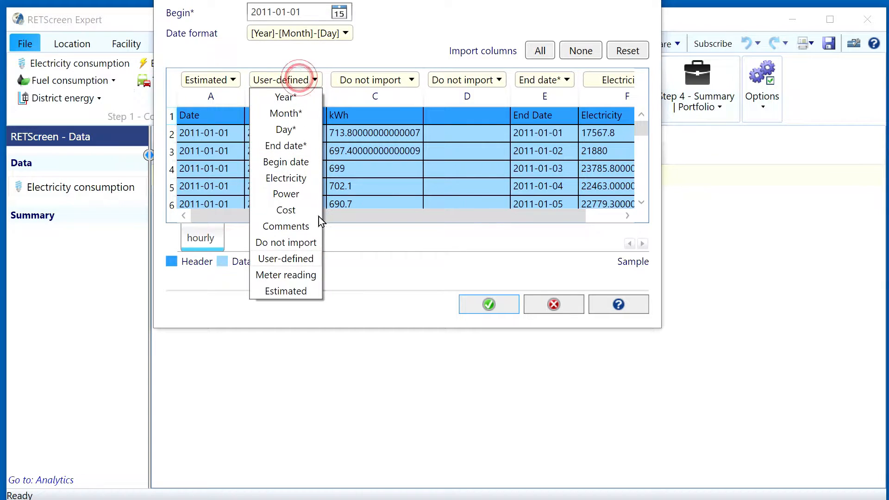
click(303, 243)
click(234, 81)
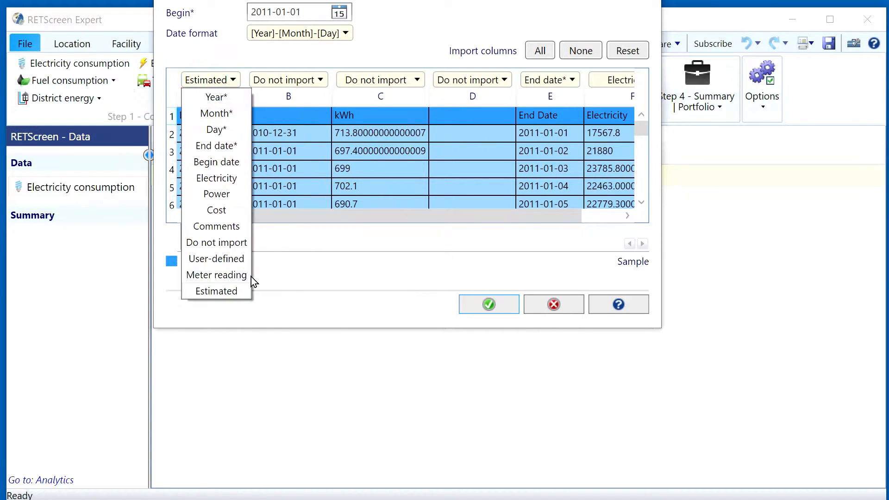
click(230, 241)
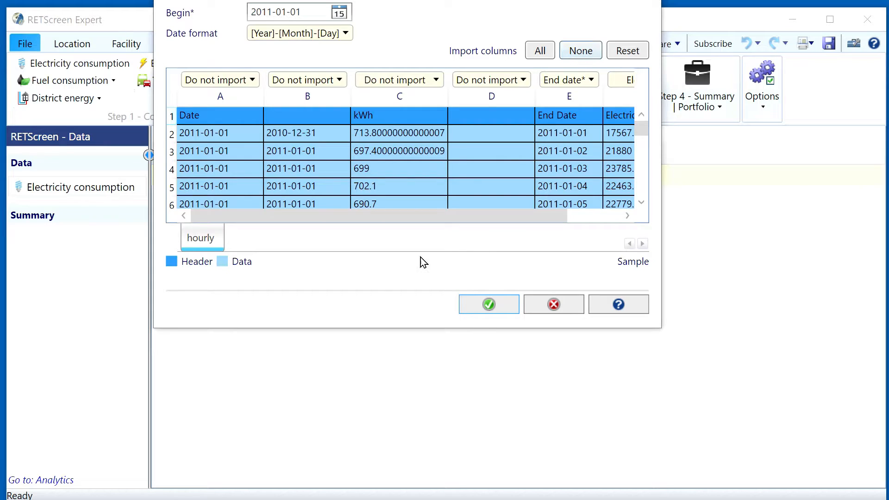
drag(418, 215, 601, 218)
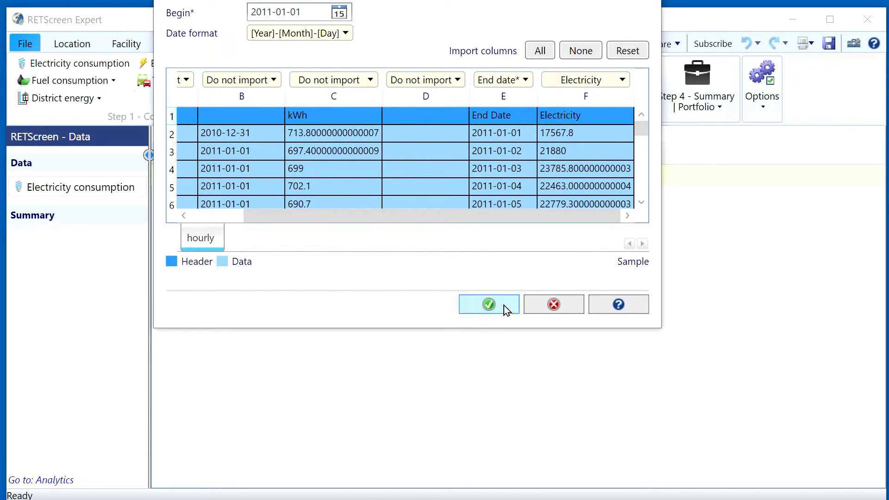
click(490, 304)
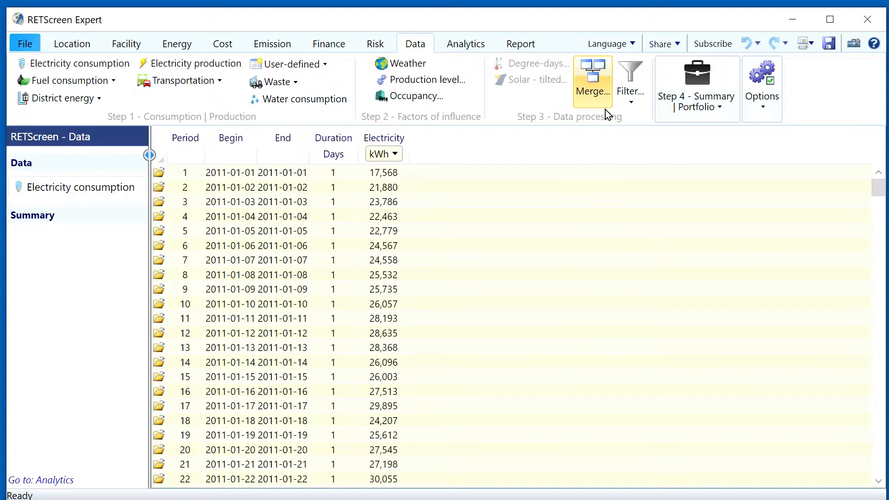
- Group the electricity consumption data by week, with each week beginning on Wednesday
click(621, 83)
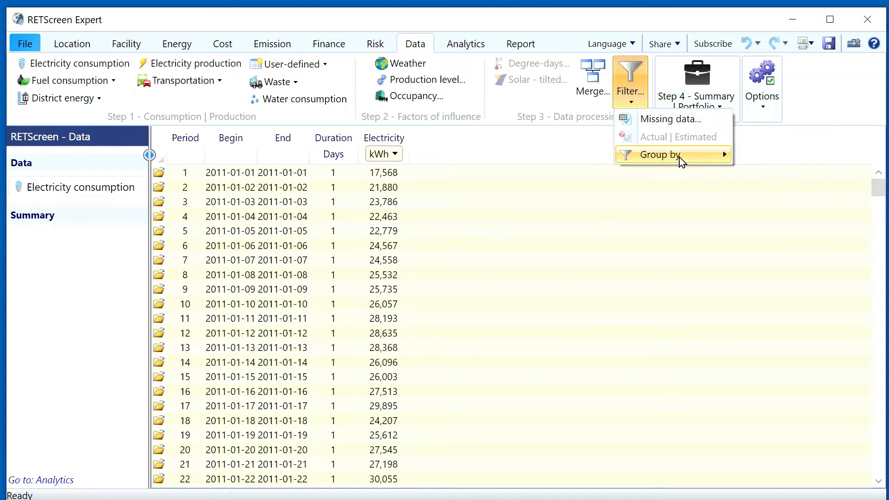
mouse_move(680, 157)
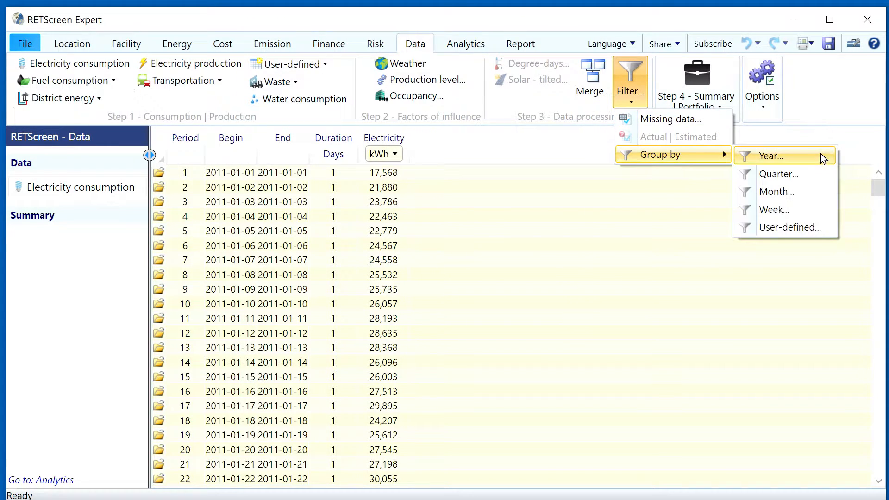
click(795, 216)
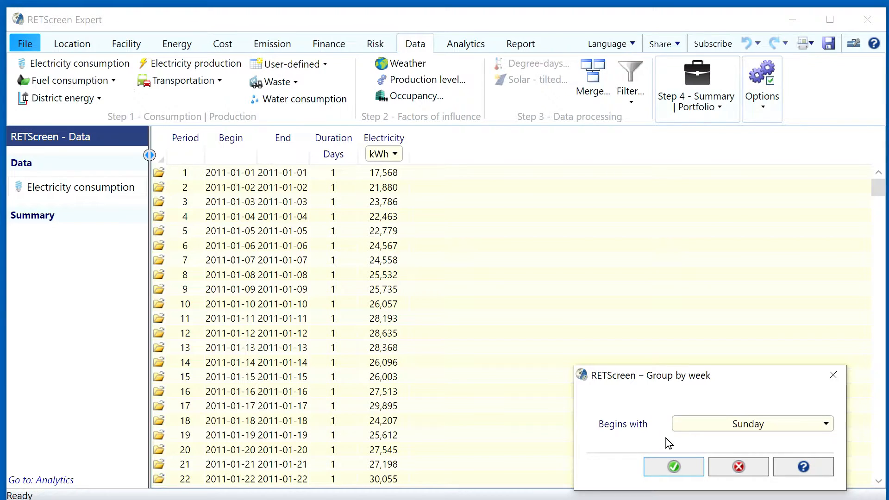
drag(721, 381, 577, 227)
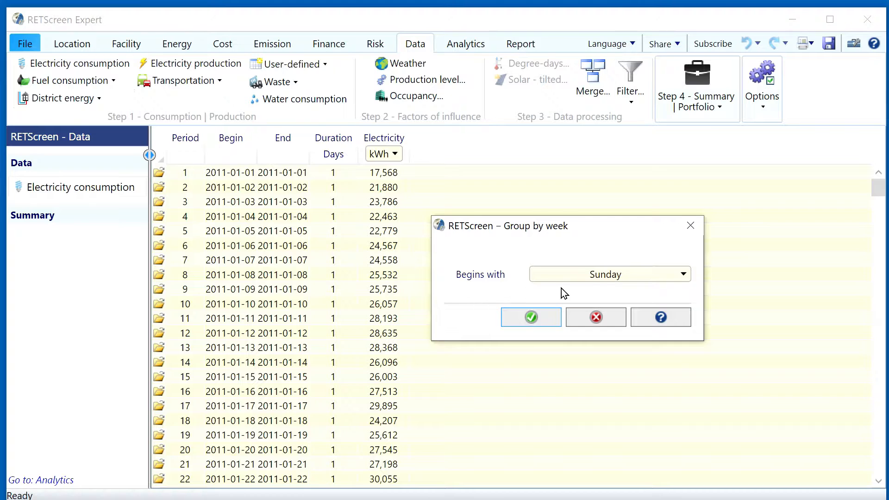
click(596, 280)
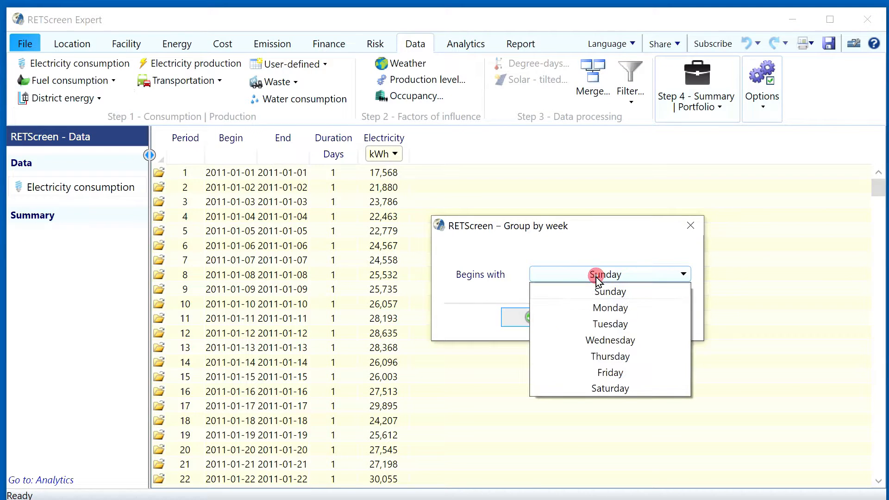
click(641, 340)
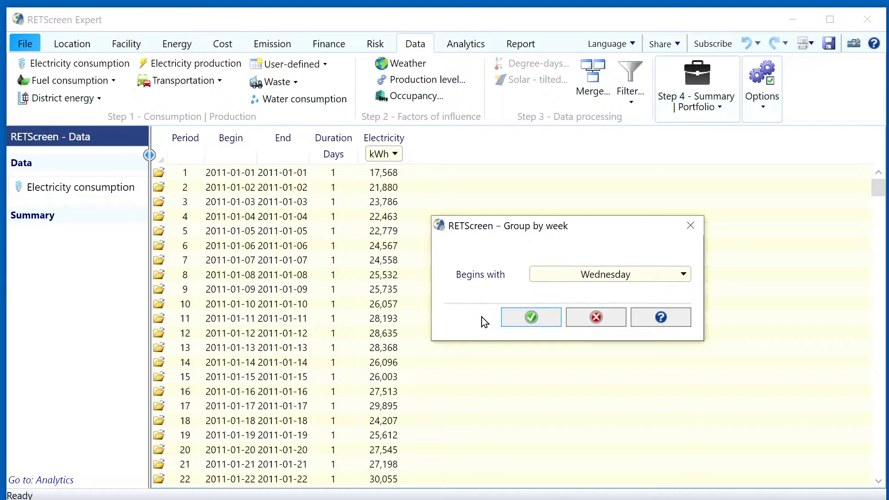
click(524, 318)
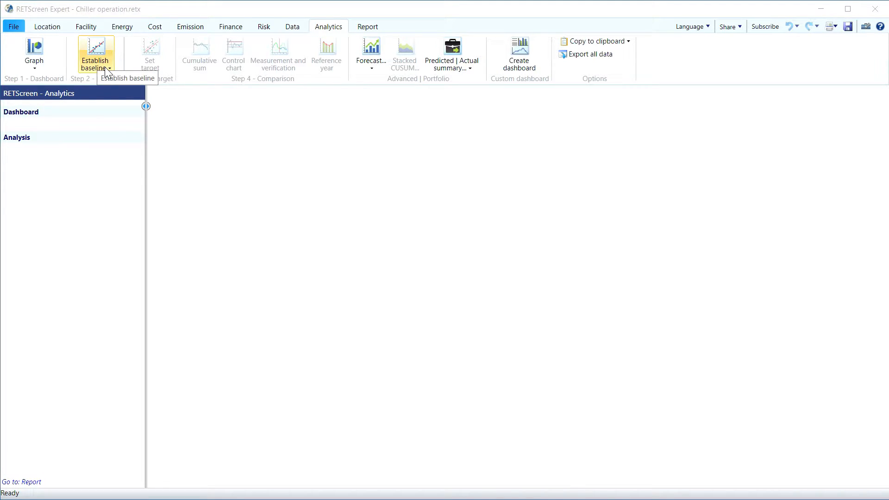
- Set up a time series graph in the Chiller operation file with Electricity and Cooling degree-days 12°C as selected series
click(106, 69)
click(36, 64)
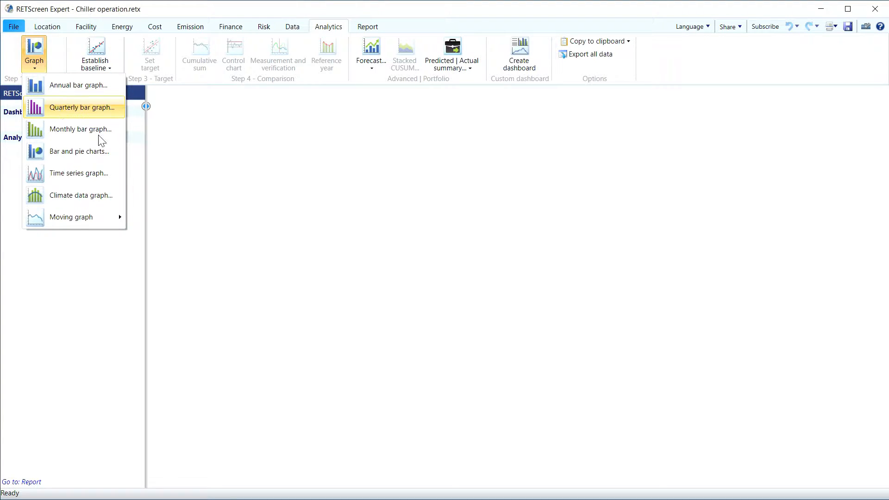
click(106, 176)
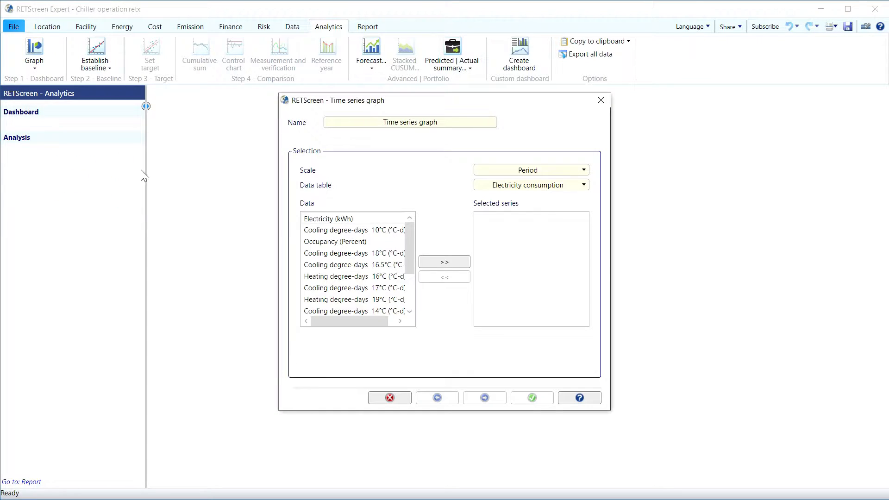
click(443, 262)
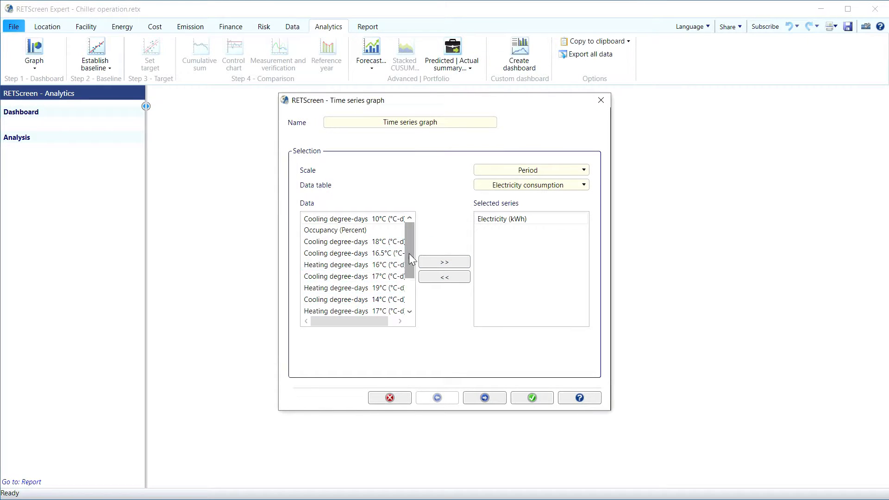
drag(409, 254, 409, 281)
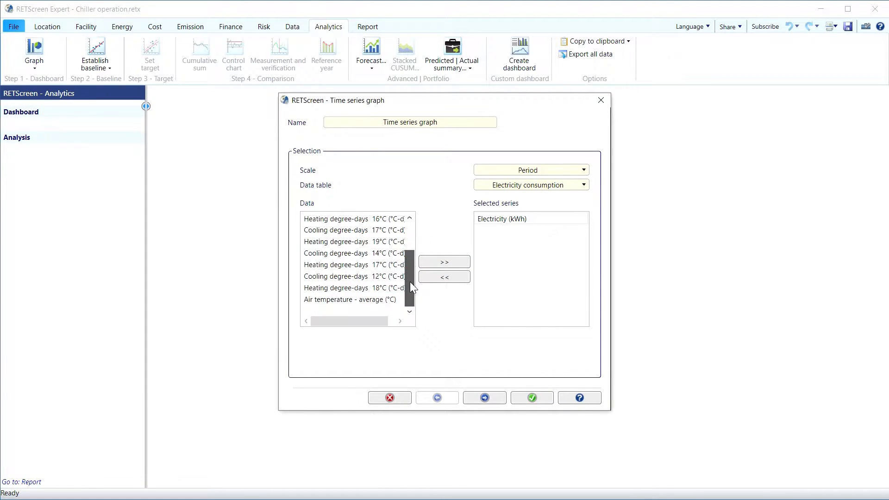
click(356, 276)
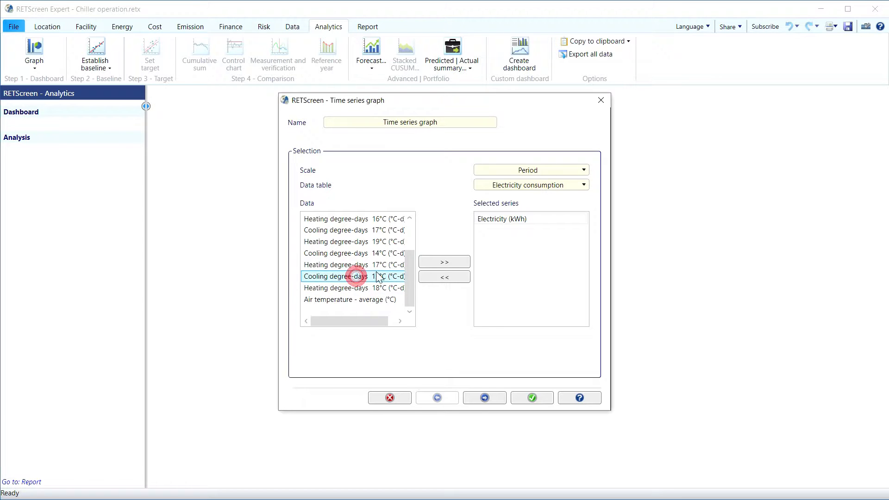
click(441, 261)
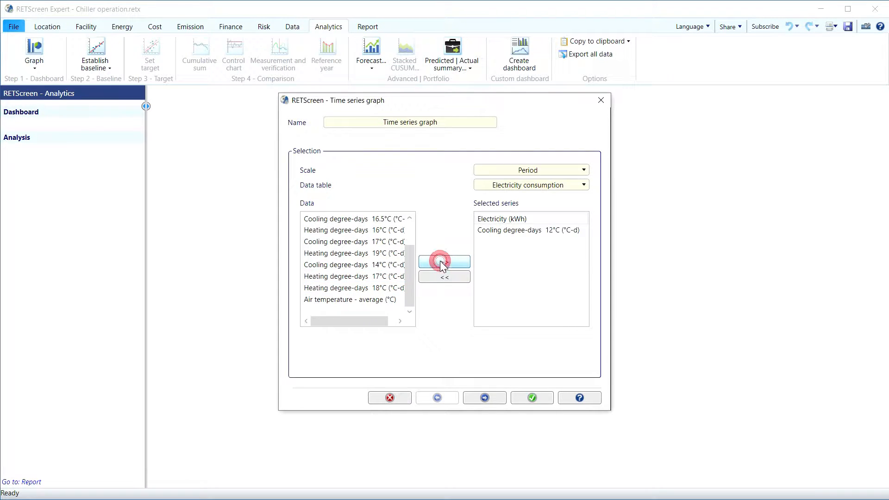
- Add Heating degree-days 18°C to the selected series, remove Cooling degree-days 10°C and generate the time series graph
click(390, 288)
click(443, 261)
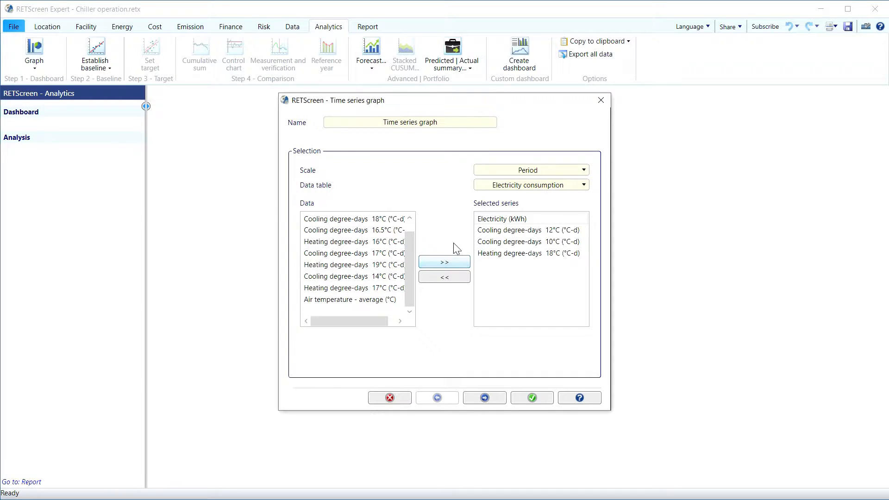
click(507, 241)
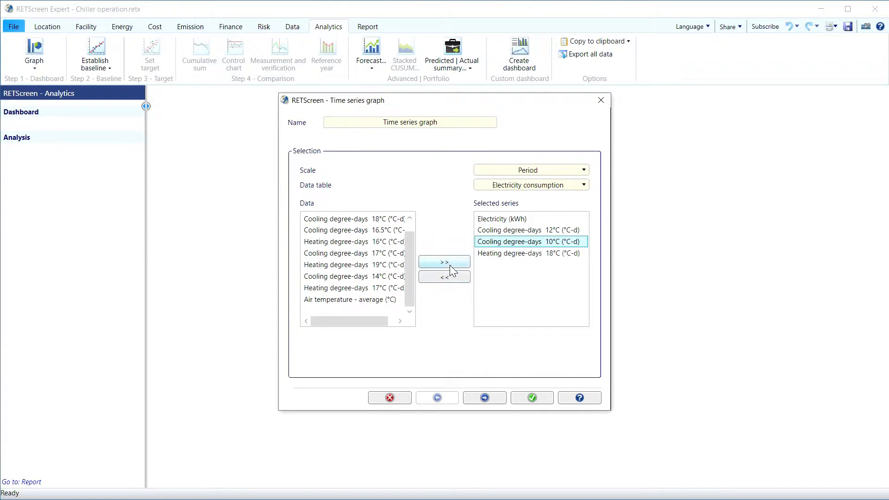
click(451, 277)
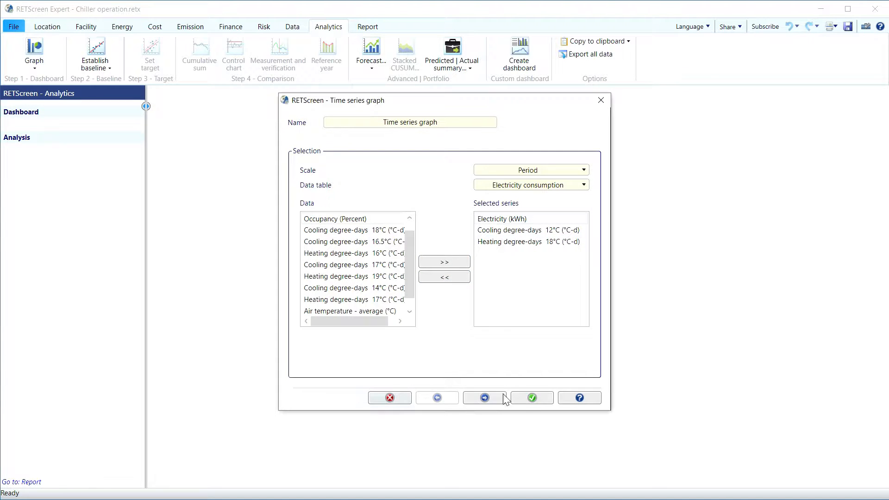
click(532, 397)
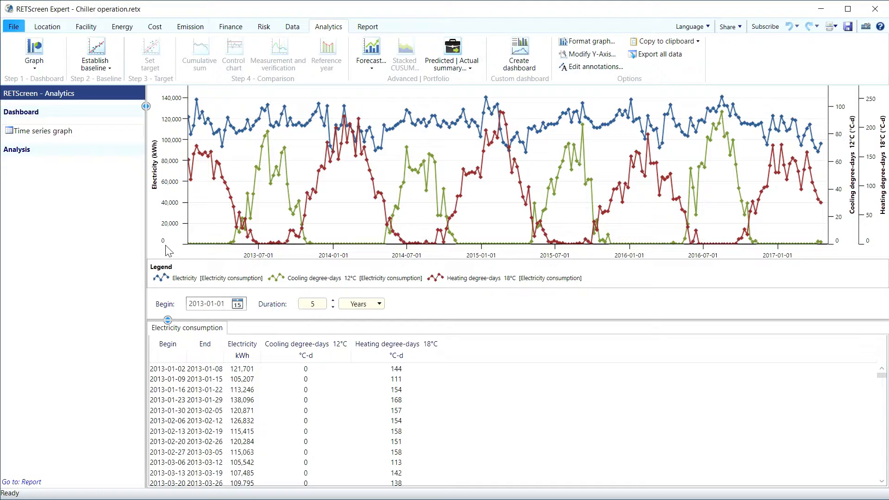
- Establish a baseline by daily regression analysis of Electricity against Cooling degree-days 12°C and Heating degree-days 18°C
mouse_move(216, 141)
mouse_move(215, 184)
mouse_move(374, 159)
mouse_move(433, 160)
click(98, 63)
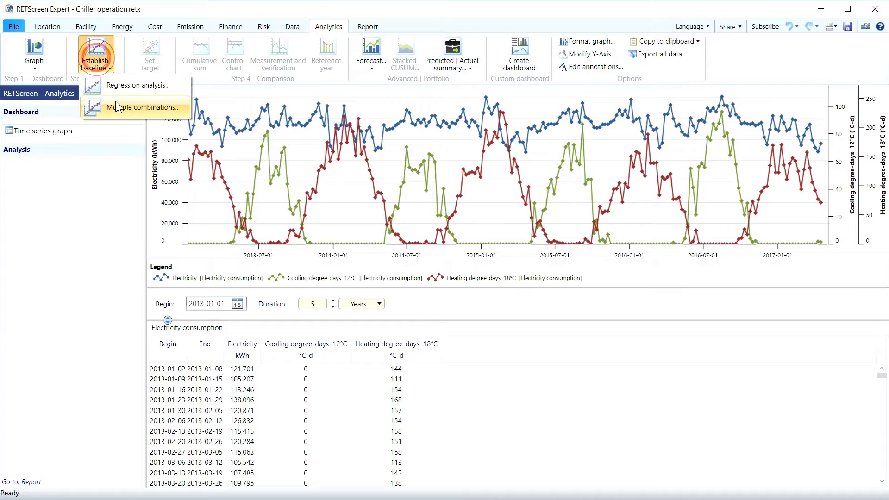
click(115, 87)
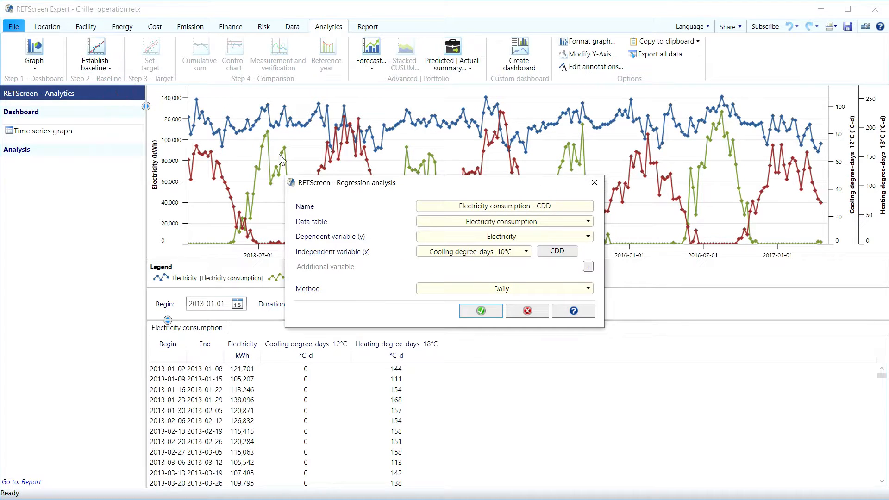
click(526, 252)
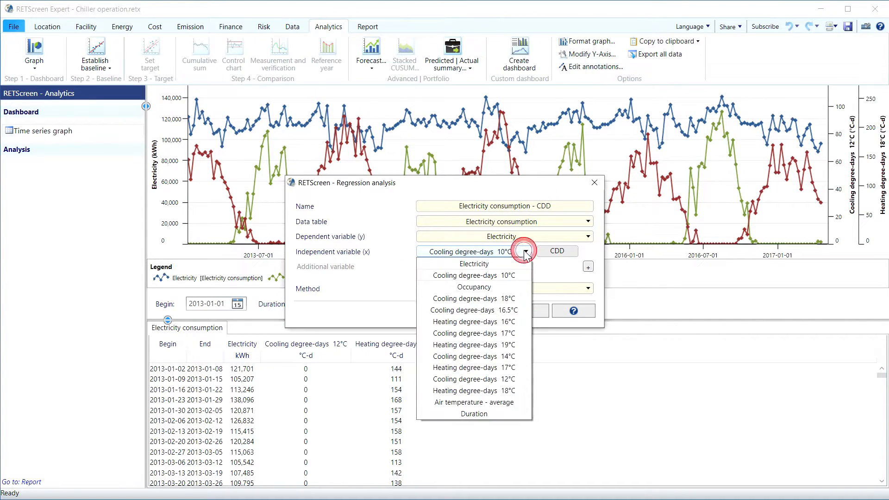
click(509, 379)
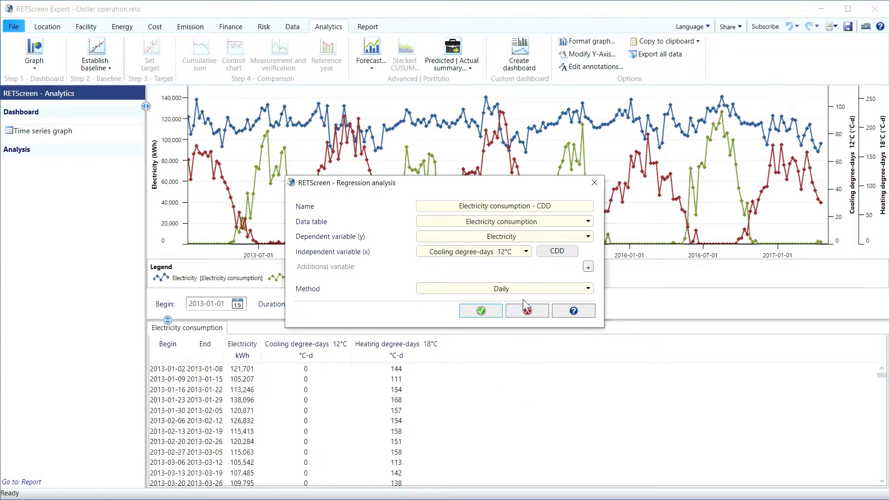
click(588, 267)
click(512, 267)
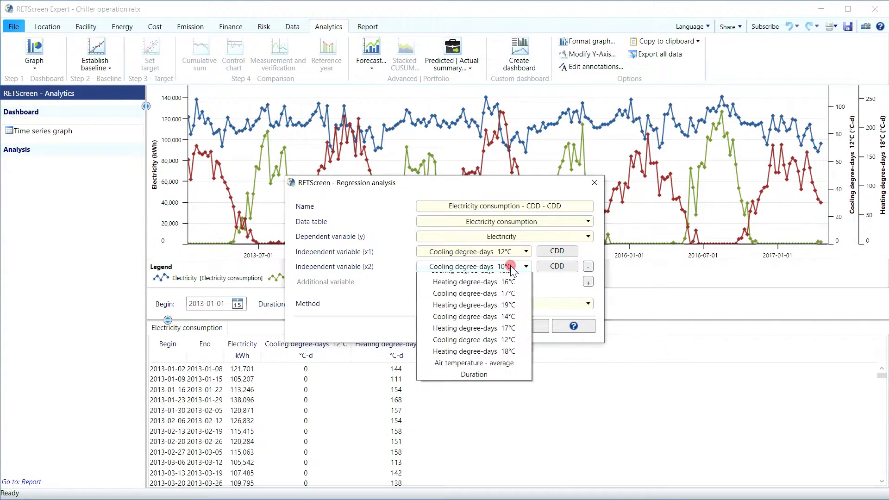
click(508, 406)
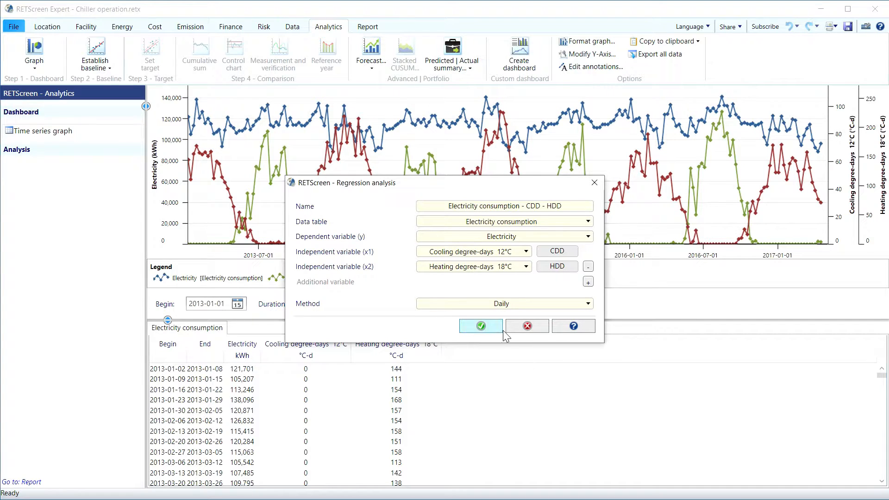
click(481, 328)
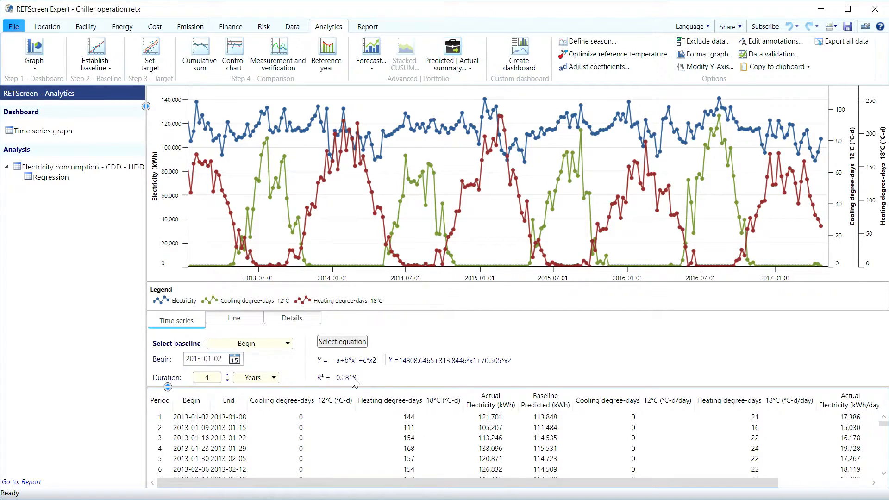
- Set the baseline duration to 1 year in the regression's line view and display the regression details
click(199, 376)
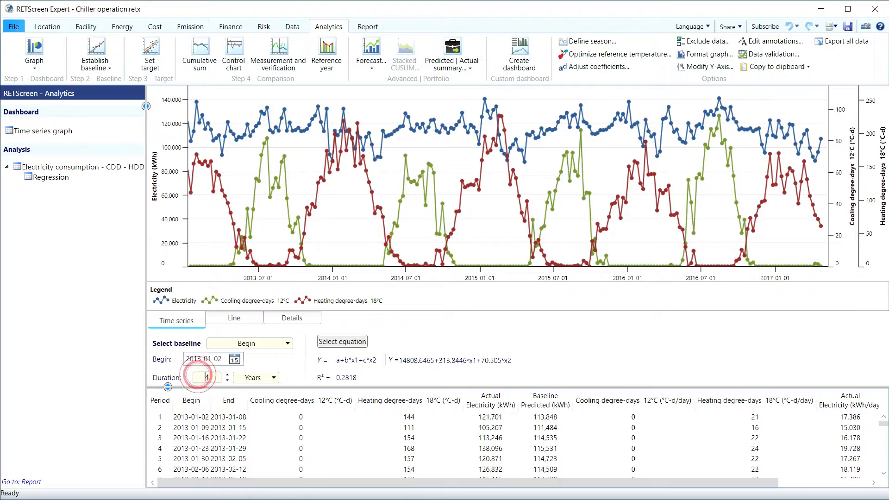
click(228, 319)
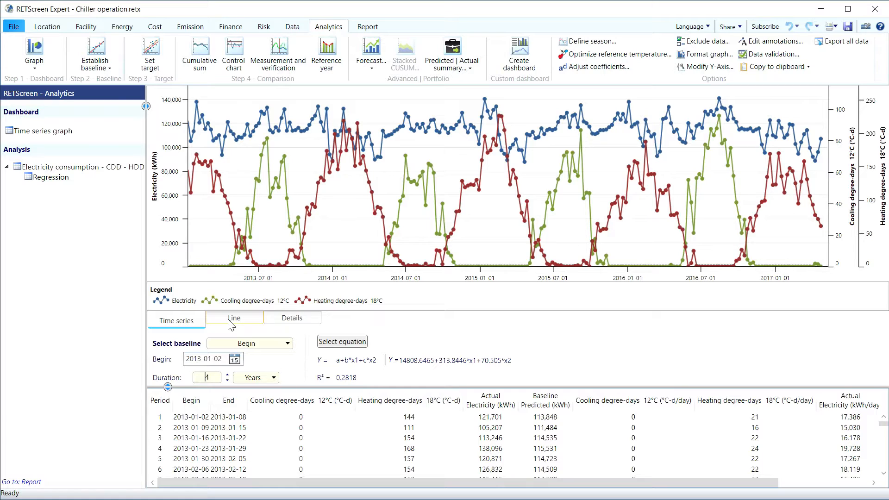
click(228, 319)
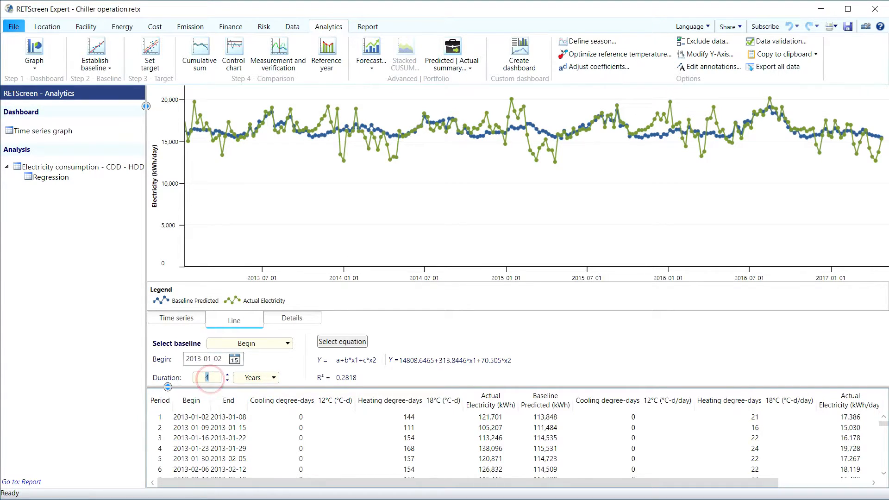
double_click(208, 377)
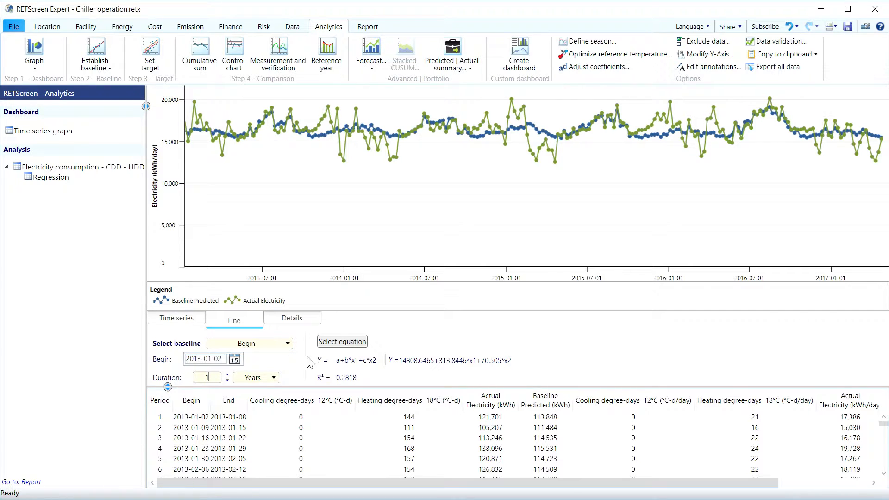
text(1)
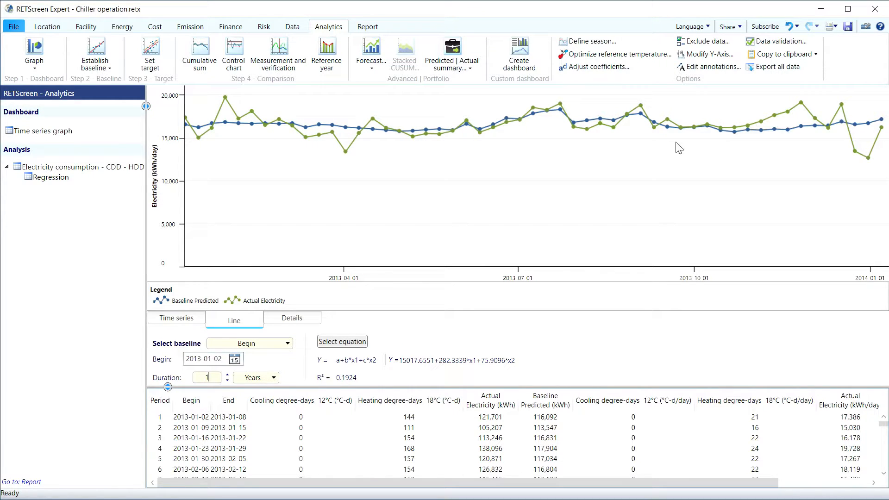
click(297, 320)
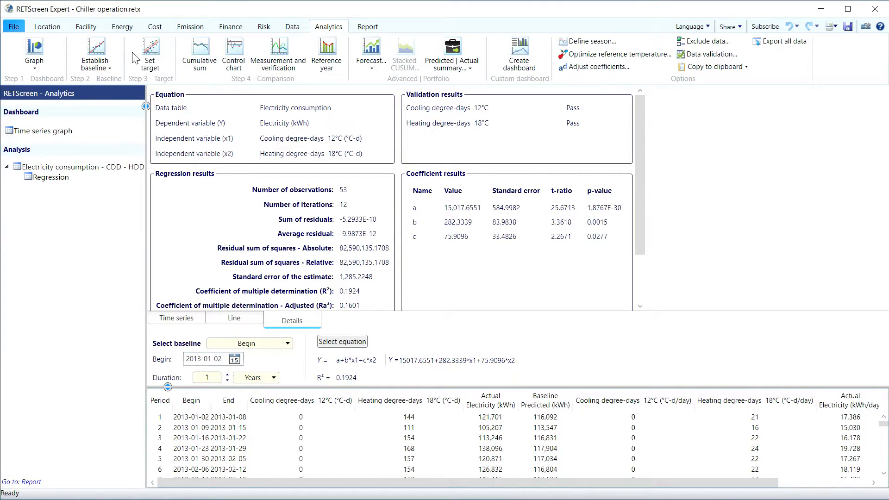
- Generate the cumulative sum and control chart for the baseline, and return to the CUSUM graph to examine its trend changes
click(201, 51)
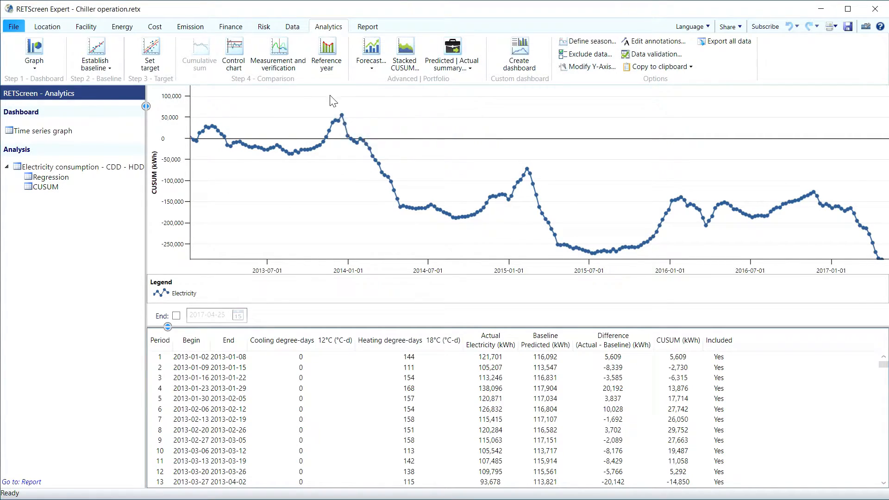
click(241, 65)
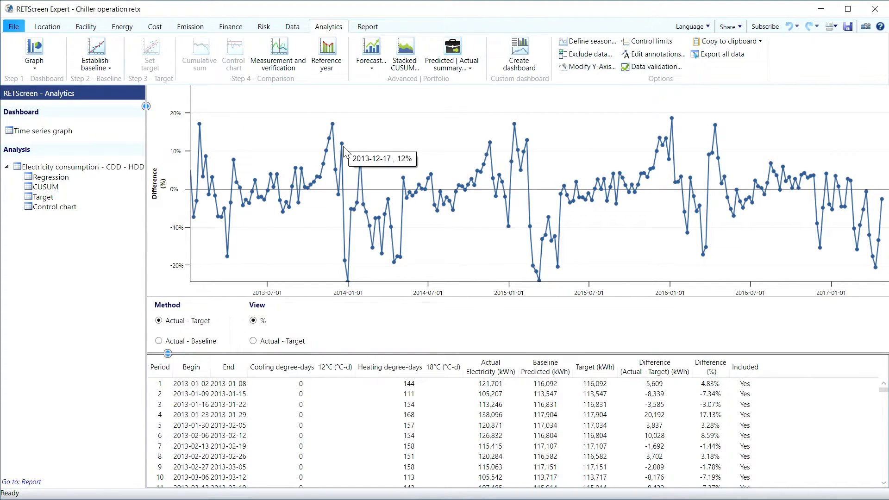
click(46, 186)
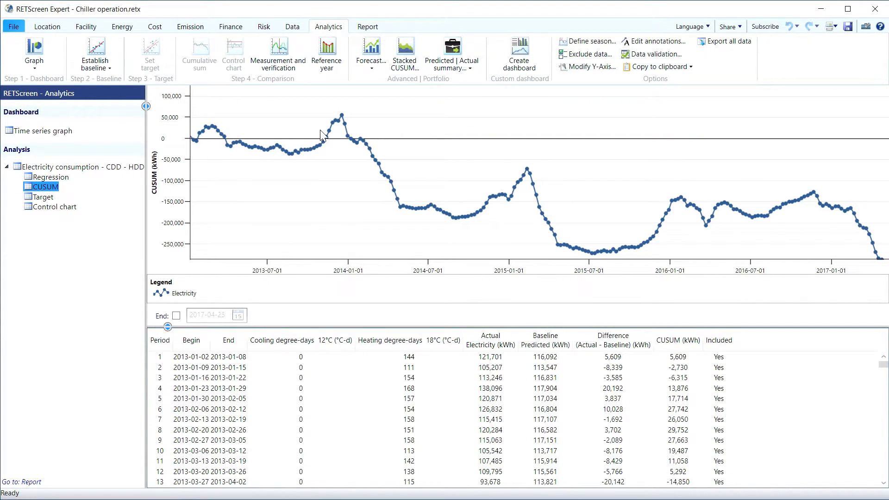
mouse_move(193, 144)
mouse_move(353, 141)
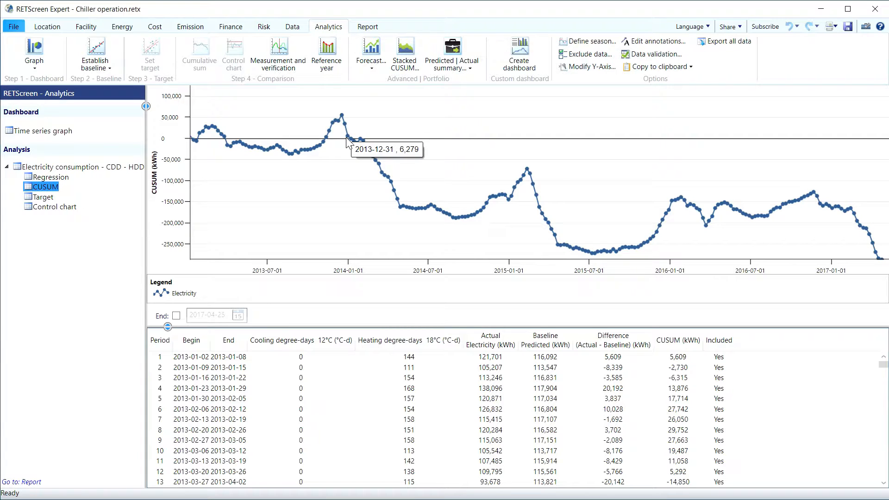
mouse_move(425, 208)
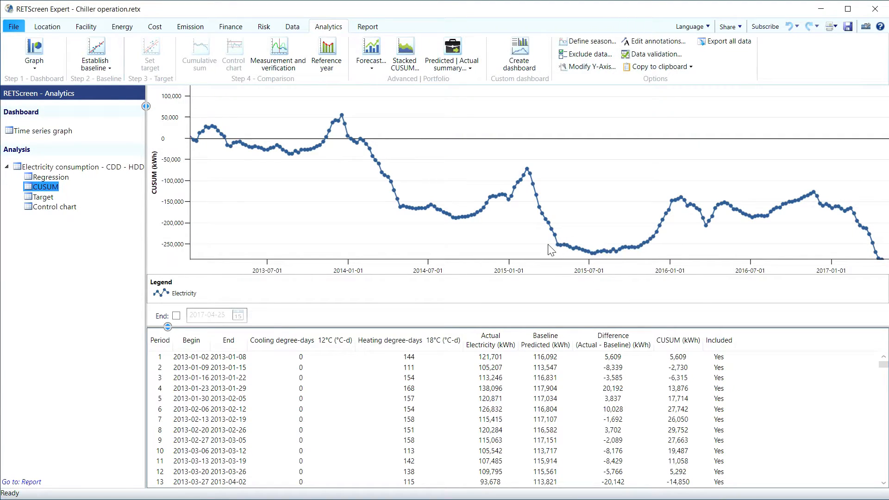
- Return to the regression and set the baseline's begin date to 2015-04-02
mouse_move(559, 249)
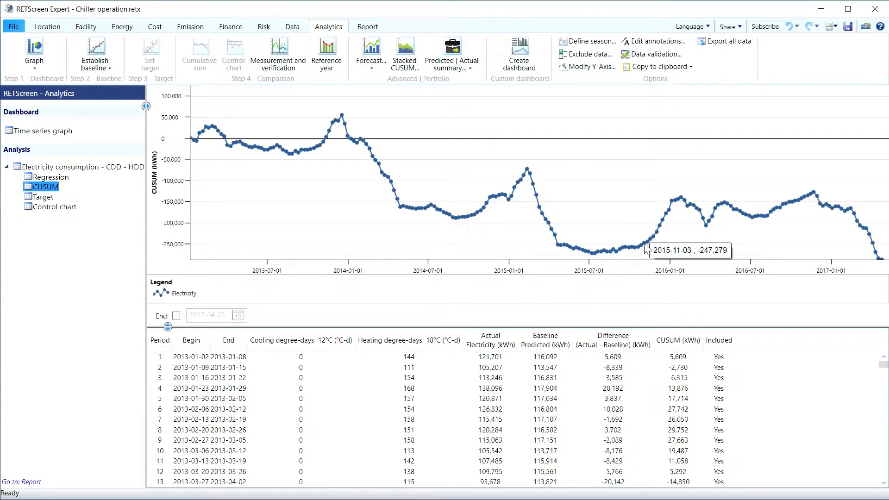
click(42, 178)
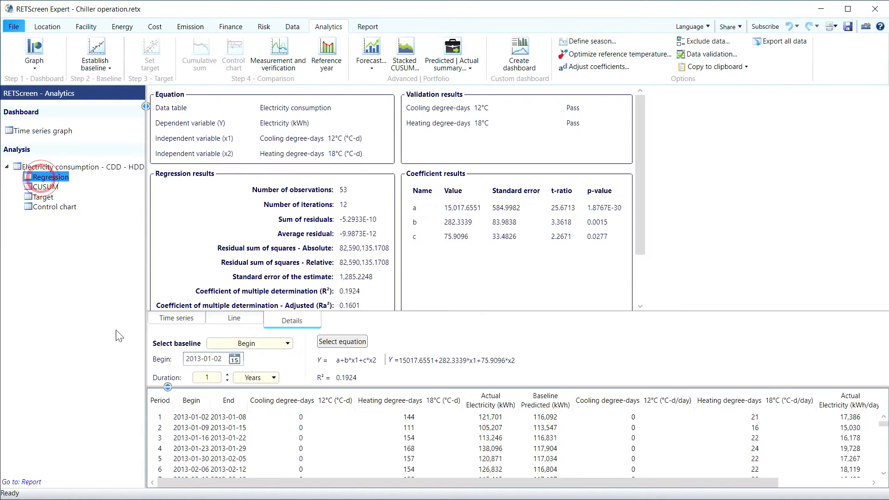
click(196, 356)
click(197, 357)
drag(201, 358, 196, 359)
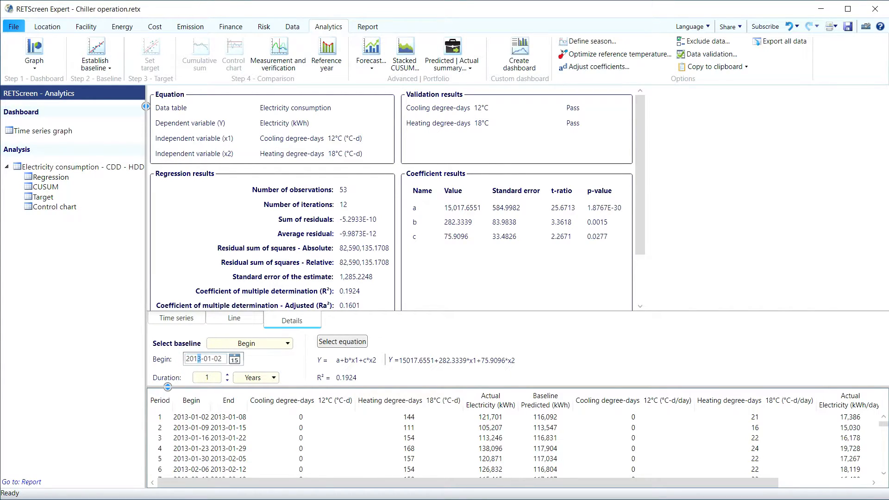
drag(208, 359, 212, 359)
text(4)
- Set the baseline duration to 40 weeks
click(253, 377)
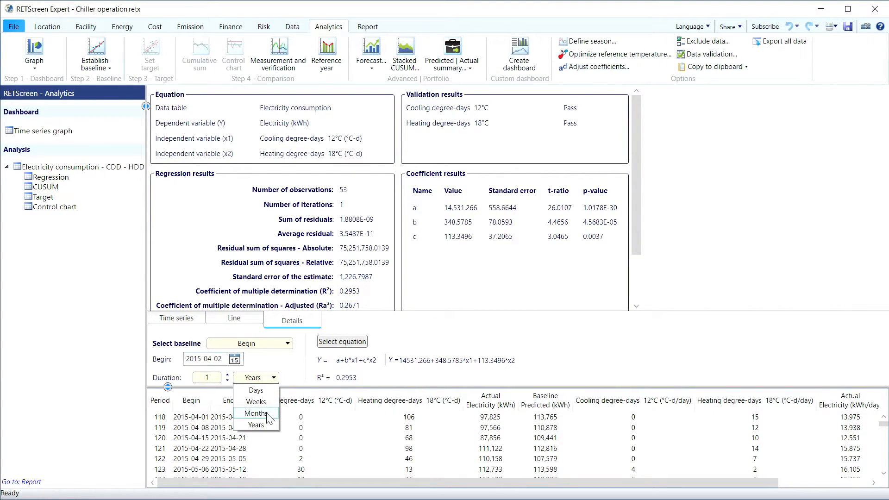
click(267, 406)
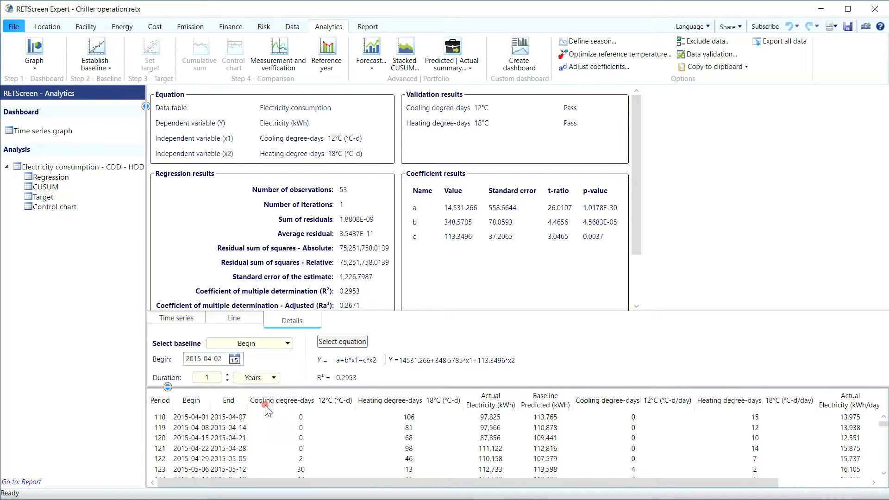
double_click(211, 377)
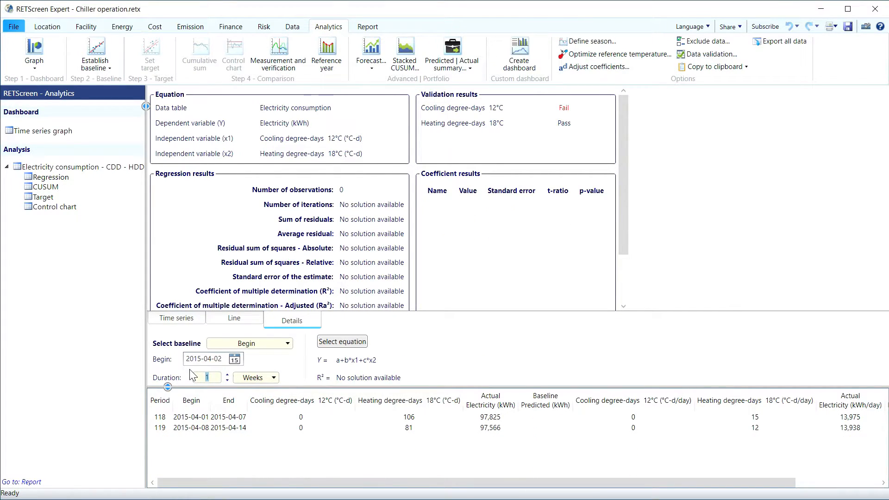
text(40)
click(285, 441)
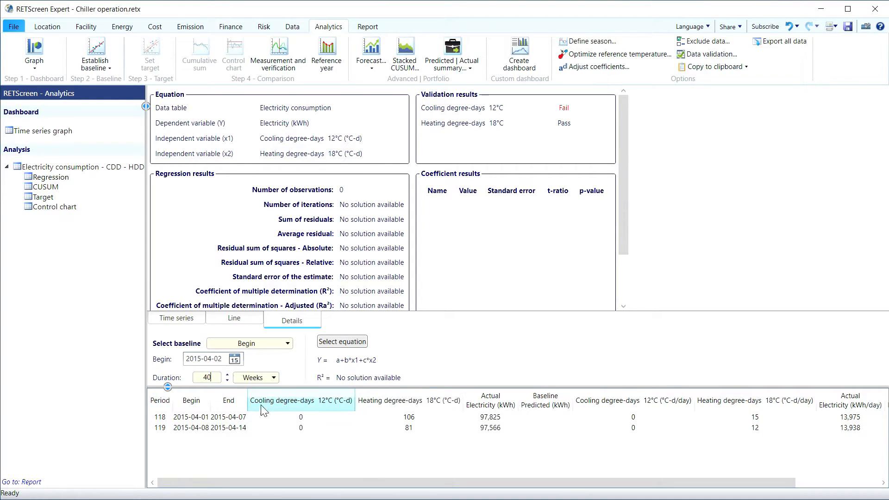
click(228, 376)
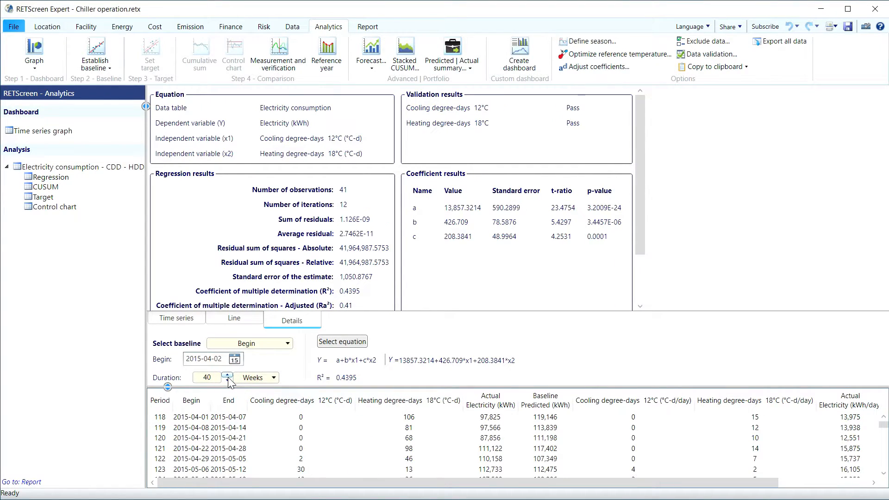
- Check the regression's line view, then show its time series view and set the baseline's begin date to 2015-04-30
click(219, 324)
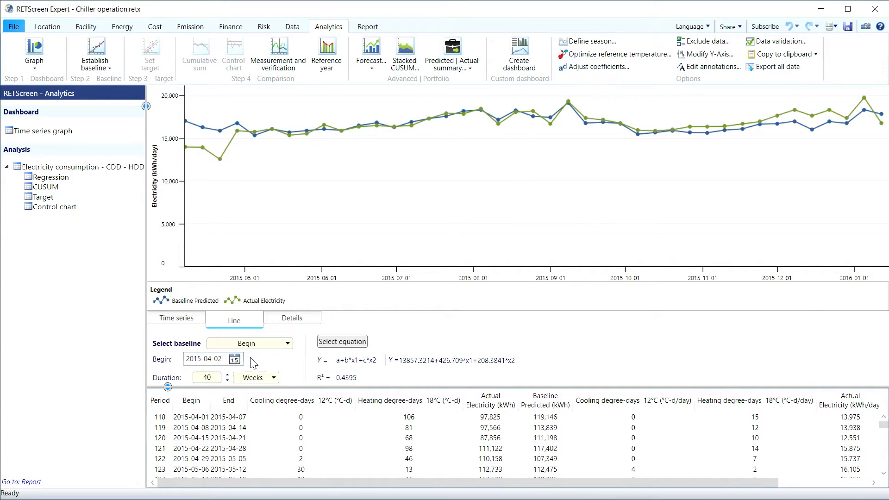
click(234, 359)
click(195, 320)
click(191, 319)
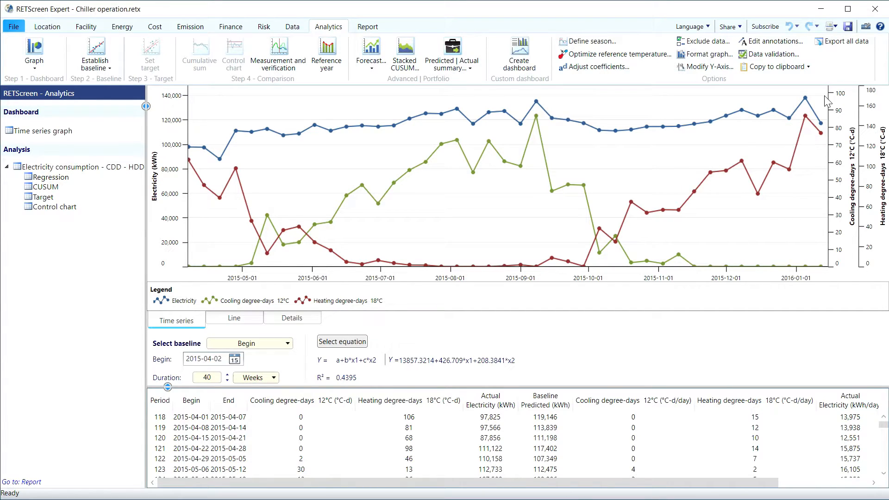
click(234, 359)
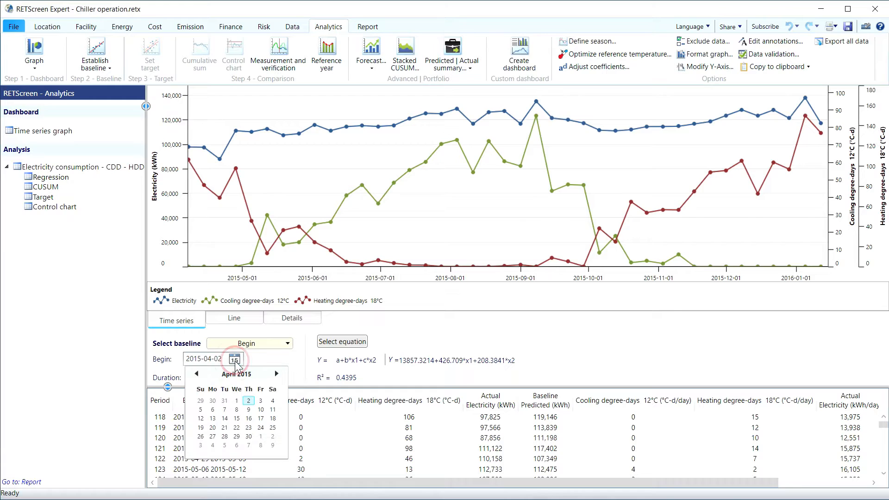
click(249, 437)
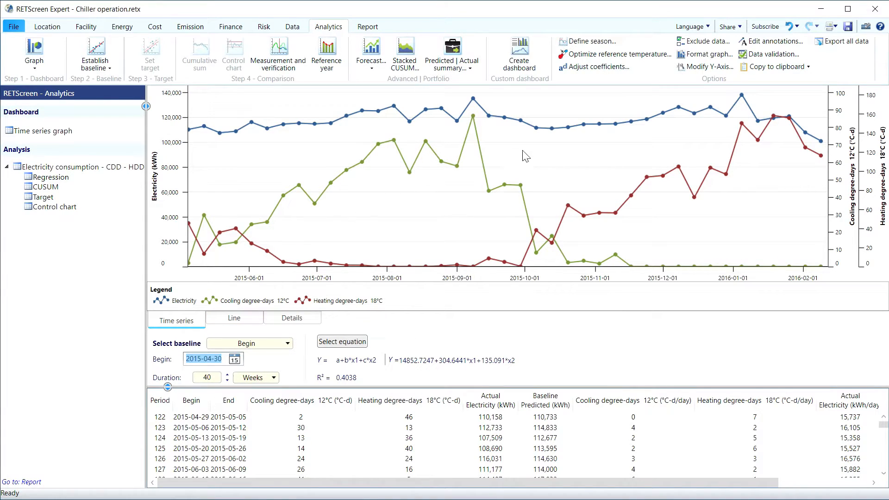
- Set the baseline duration to 35 weeks and check the resulting R² value
mouse_move(522, 184)
key(Tab)
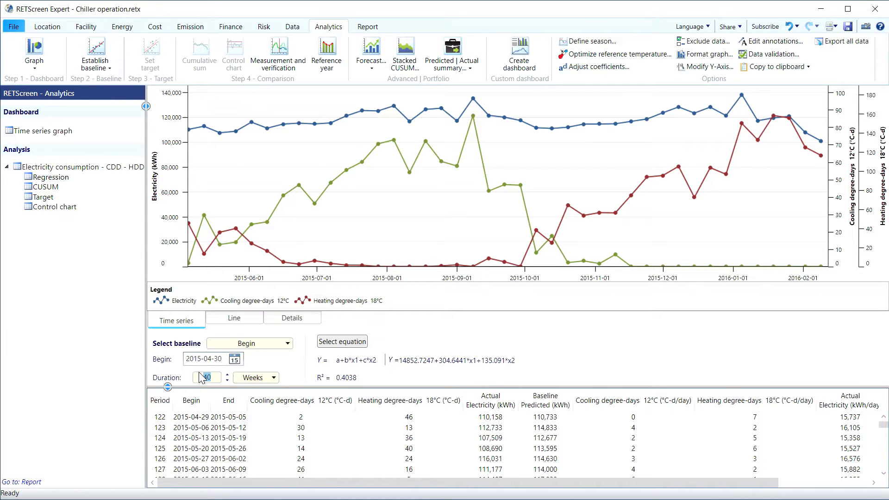
text(35)
click(430, 433)
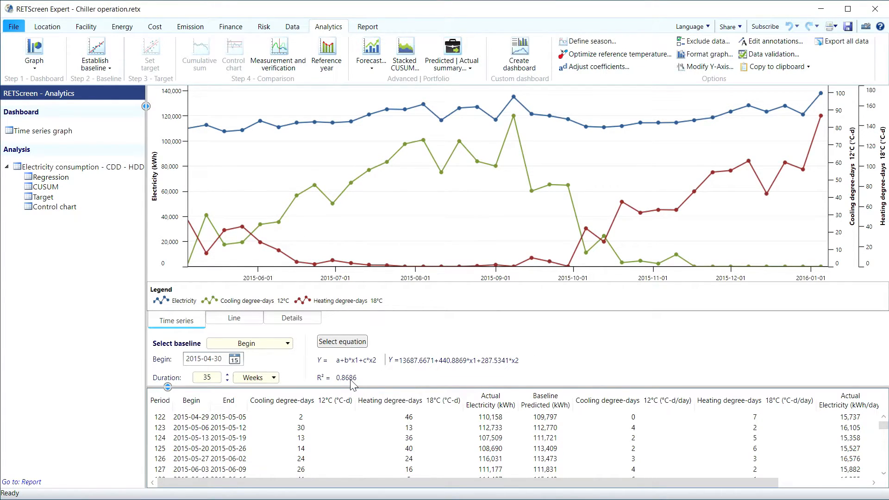
mouse_move(357, 384)
- Examine where the recalculated CUSUM graph changes slope, and recheck the regression's baseline period against it
click(46, 187)
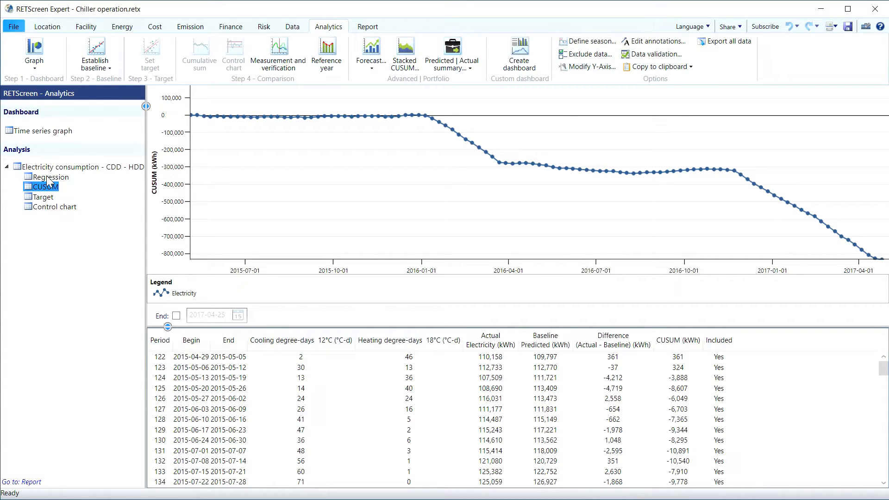
mouse_move(193, 119)
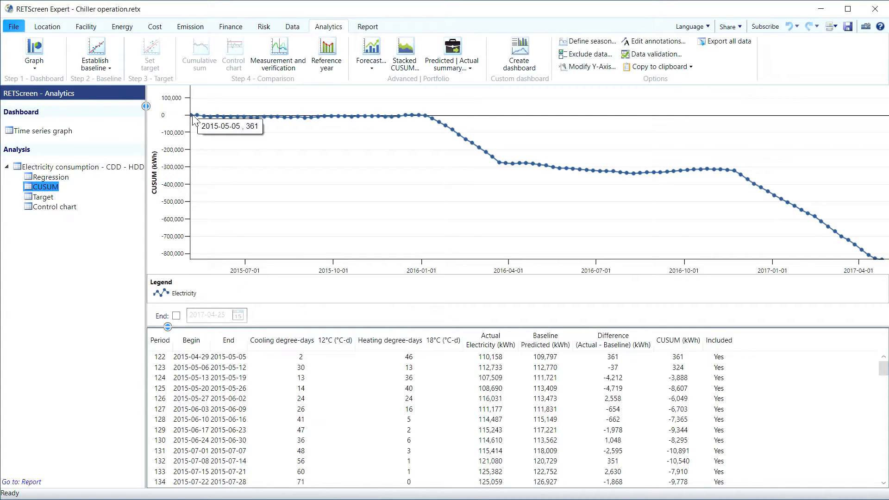
mouse_move(426, 118)
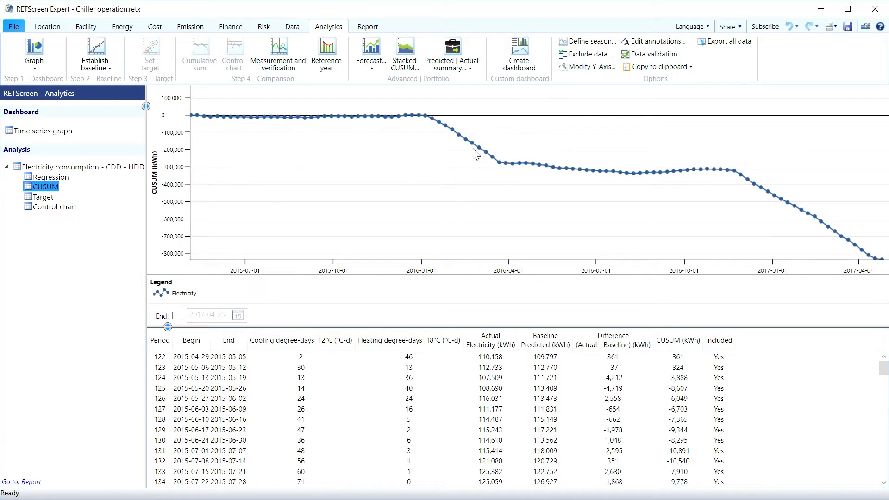
mouse_move(499, 164)
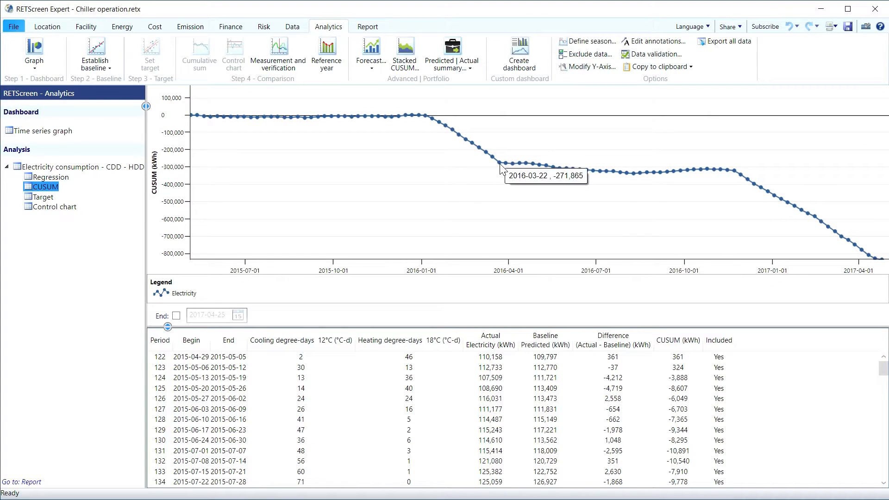
mouse_move(735, 172)
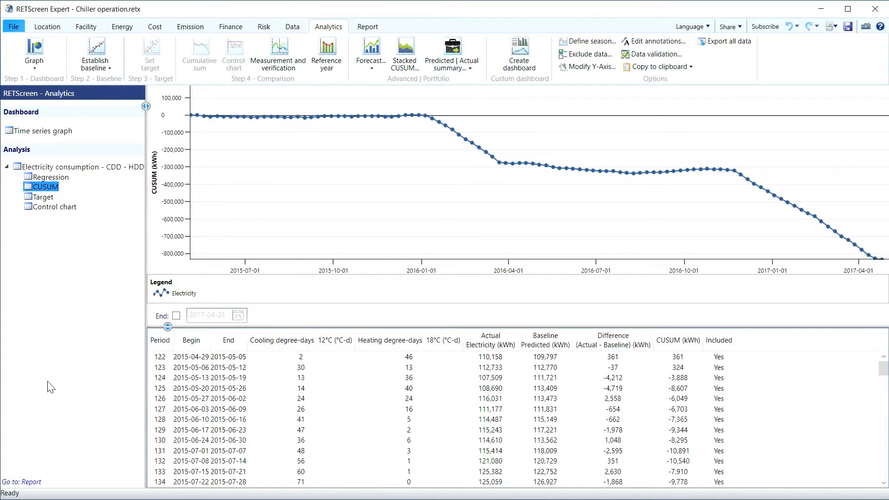
click(48, 177)
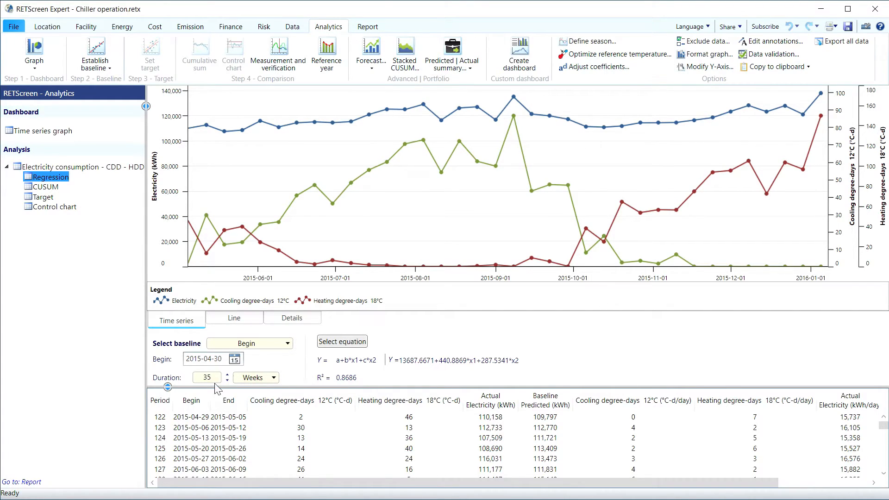
click(49, 188)
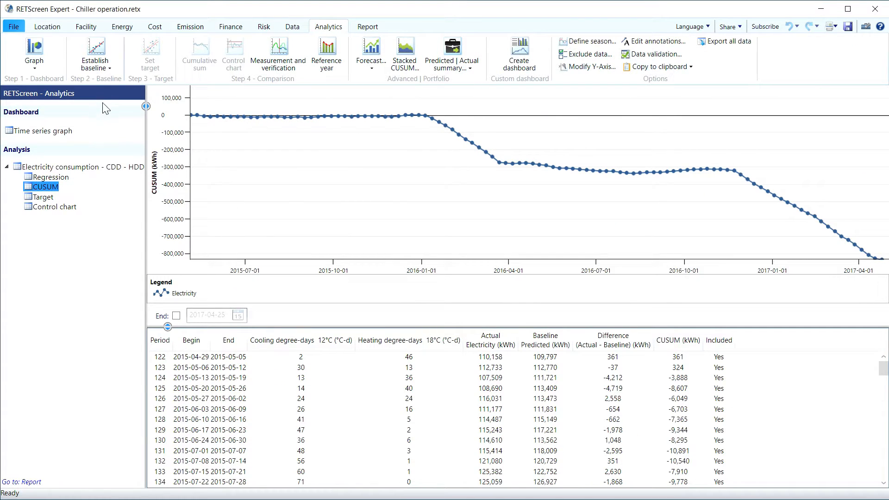
mouse_move(434, 125)
- Display the dashboard's time series graph from 2015-01-01 with a duration of 2 years
click(50, 167)
click(44, 130)
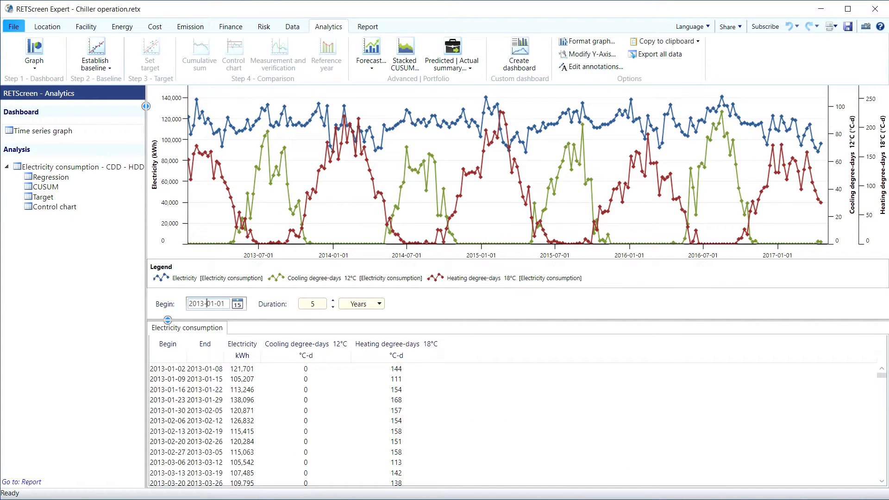
click(197, 304)
text(15)
click(312, 306)
double_click(312, 304)
click(332, 308)
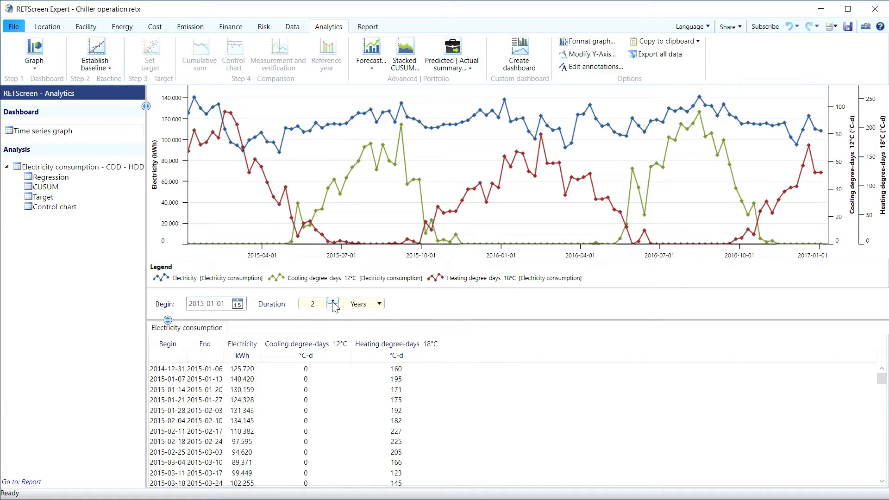
click(333, 308)
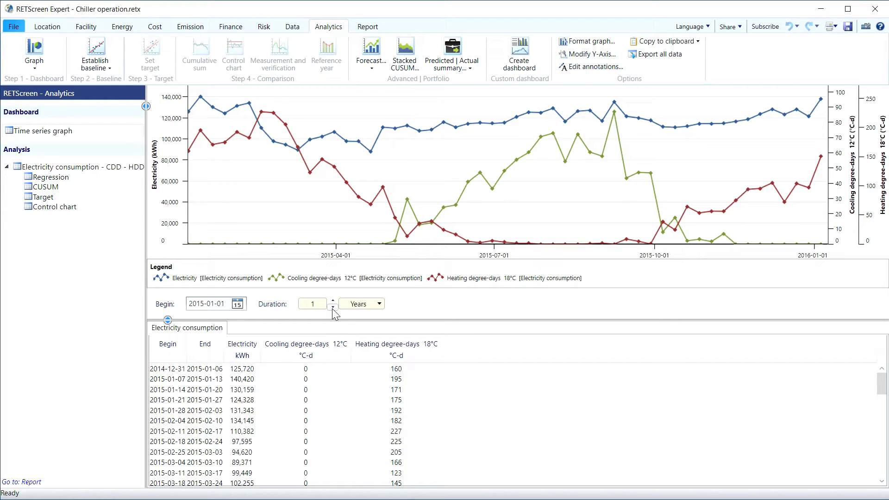
click(333, 301)
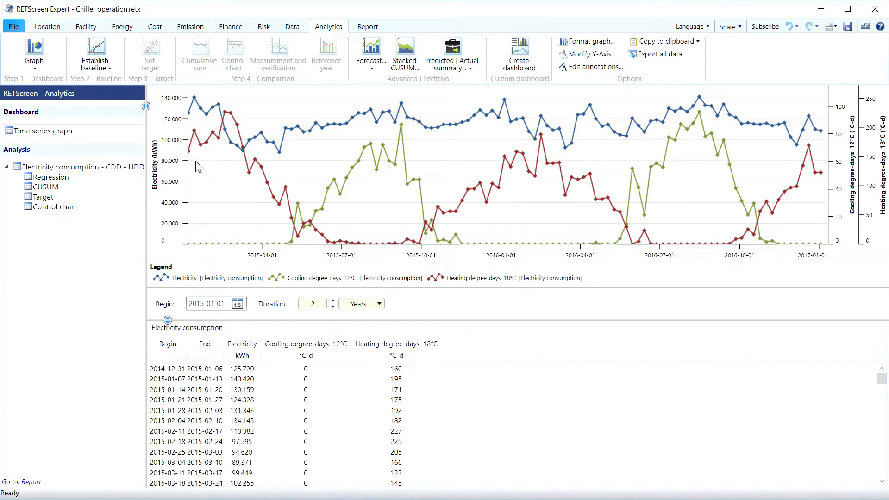
- Examine how electricity follows heating and cooling degree-days in the time series graph, comparing early 2015 with the first half of 2016
mouse_move(239, 134)
mouse_move(572, 147)
mouse_move(579, 120)
mouse_move(519, 127)
mouse_move(572, 186)
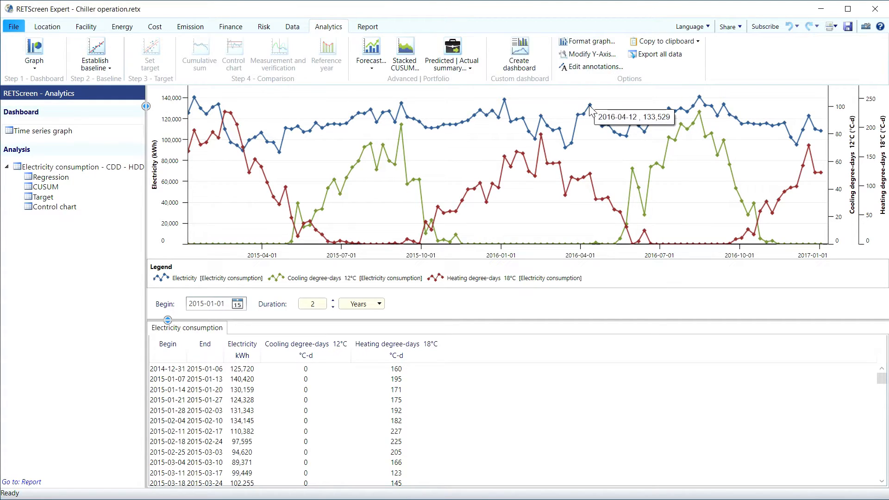
mouse_move(615, 141)
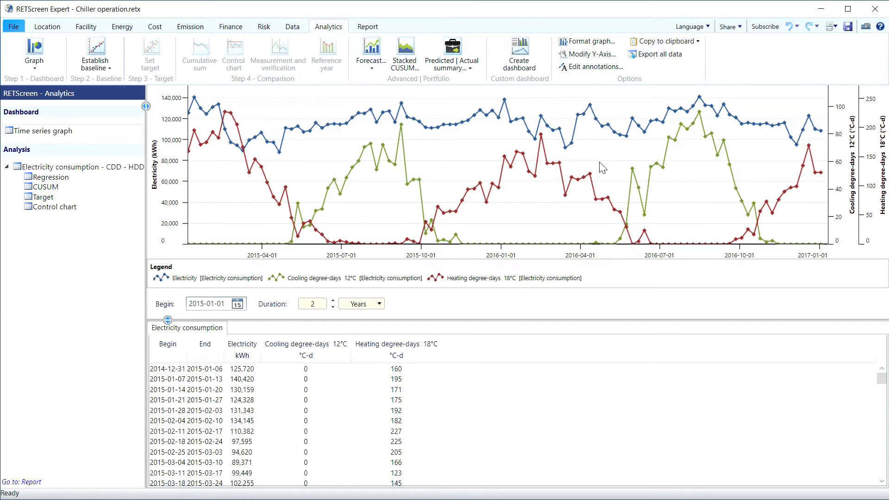
mouse_move(646, 216)
mouse_move(638, 190)
mouse_move(660, 173)
- Return to the CUSUM graph and read the start and end dates of the steep decline in early 2016
click(45, 187)
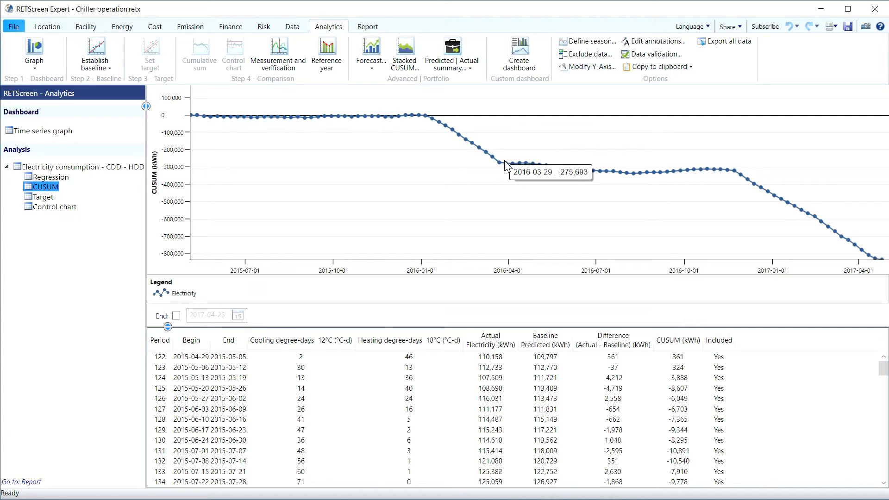
mouse_move(431, 121)
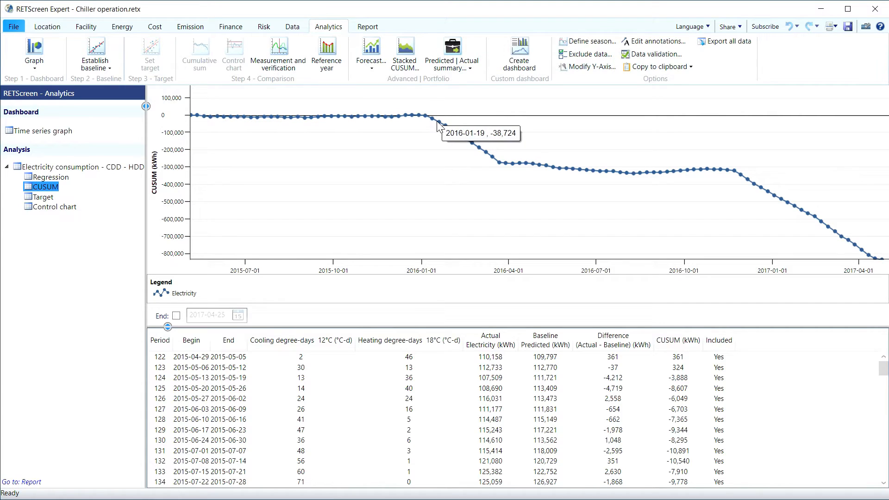
mouse_move(501, 166)
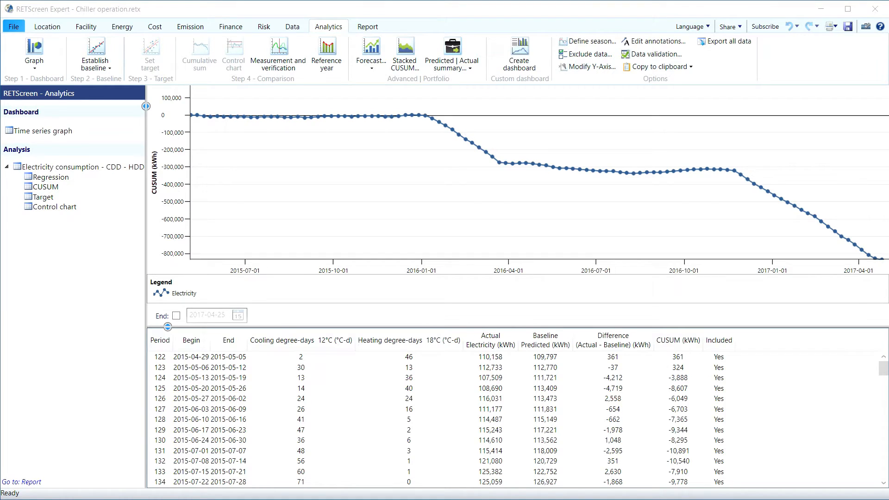
- Bring up a blank Excel workbook and record the decline's start date, 2016-01-05, in cell A1
drag(667, 499, 888, 282)
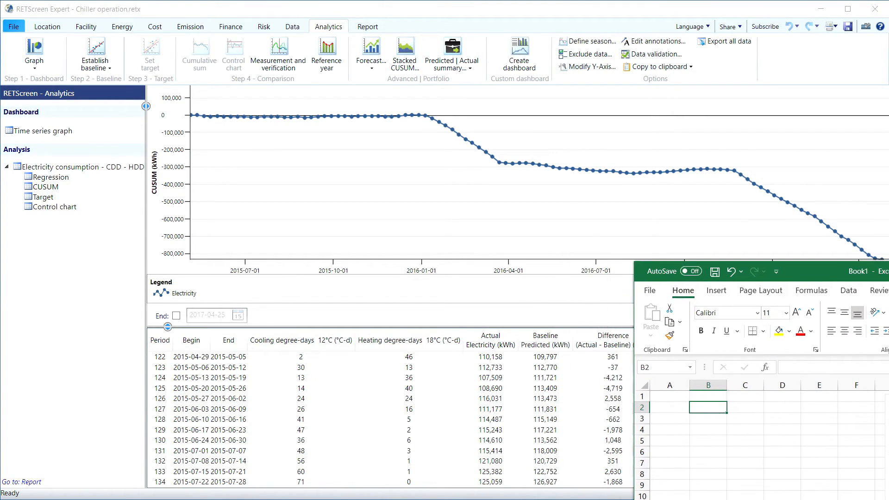
mouse_move(434, 127)
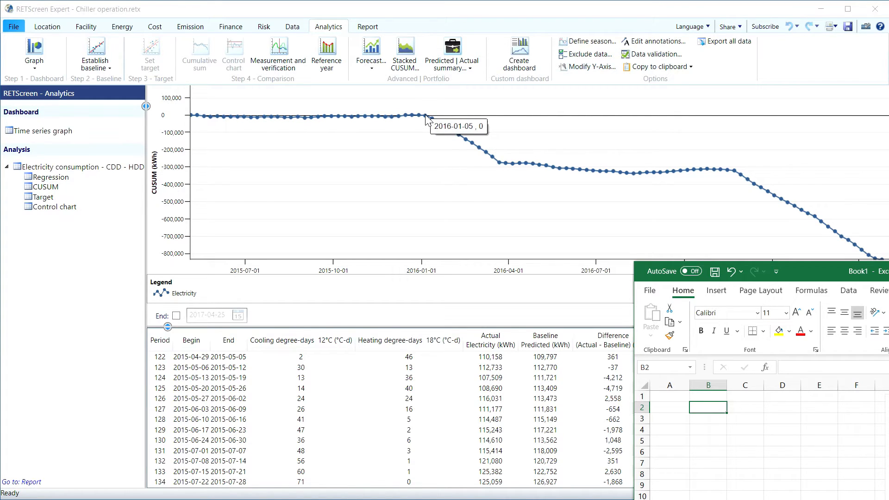
click(669, 397)
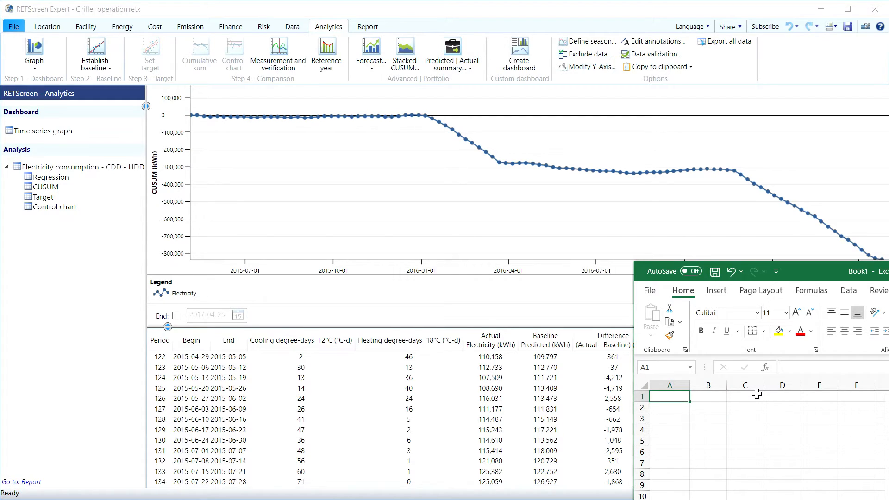
text(2016-01-05)
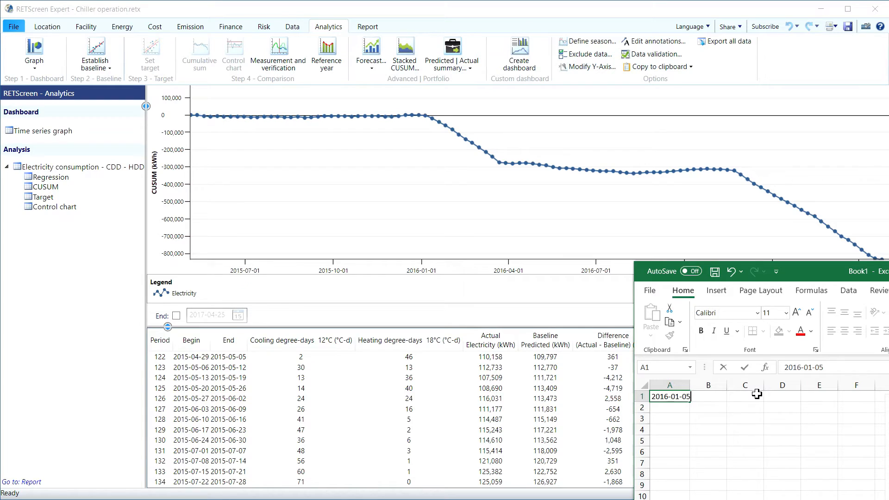
key(Return)
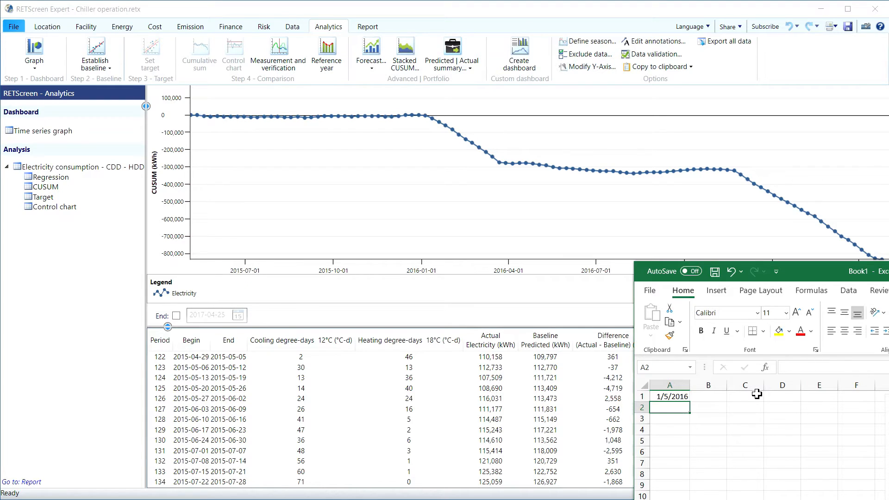
- Record the decline's end date, 2016-03-22, in cell A2 and calculate the days between both dates in A3 with =A2-A1
mouse_move(499, 169)
text(2016-03-22)
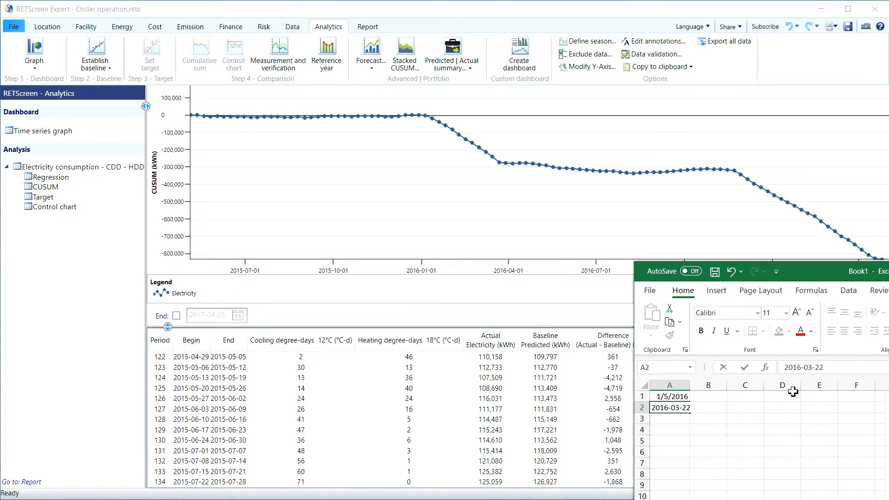
key(Return)
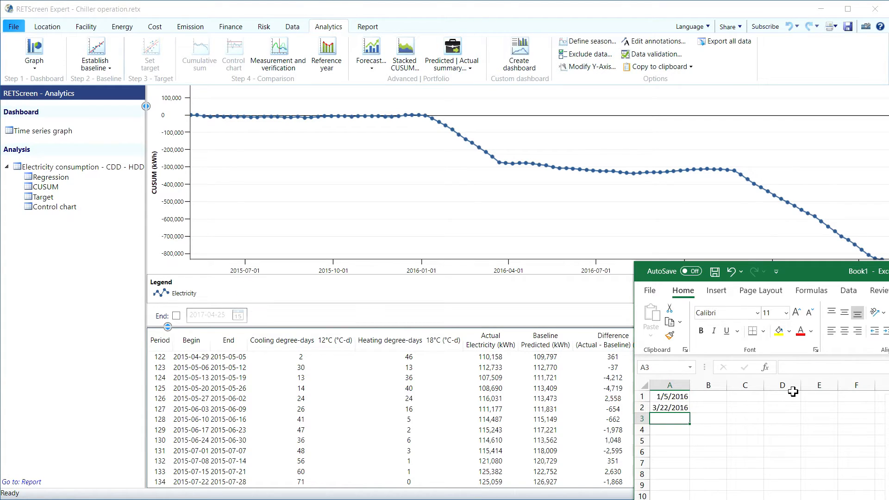
text(=A2)
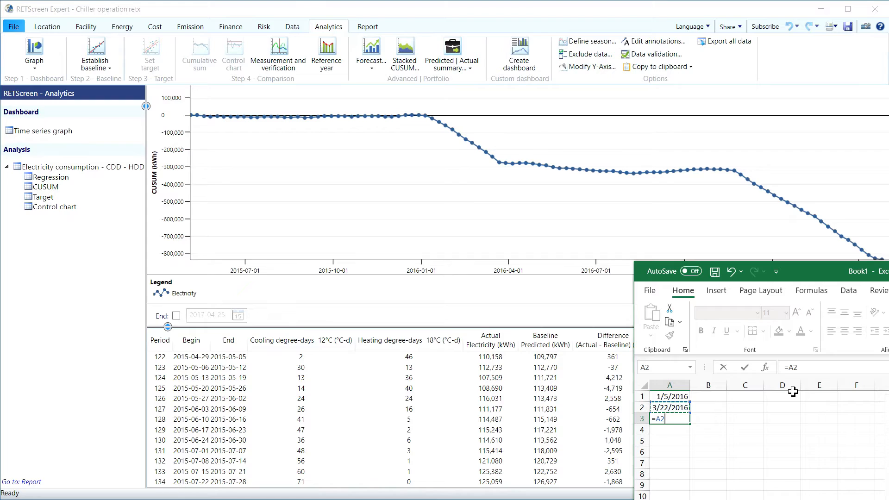
text(-A1)
key(Return)
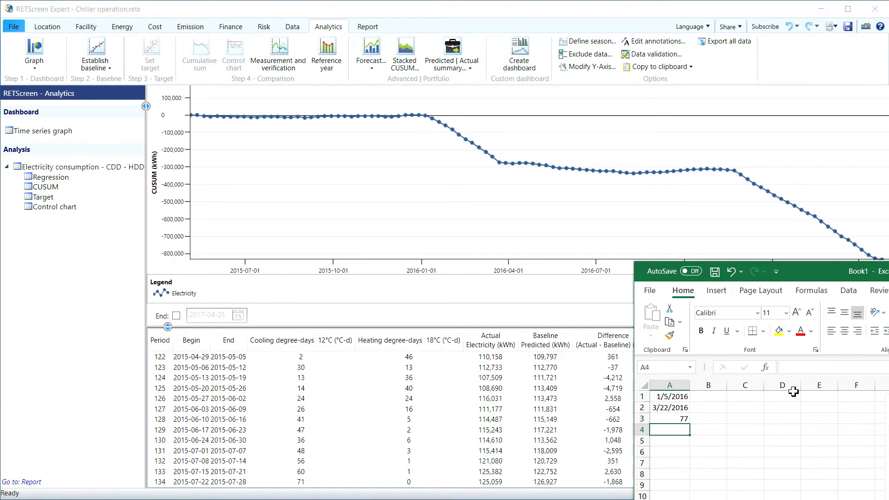
- Convert the number of days to hours in cell A4 with the formula =A3*24
text(=)
key(Up)
text(*24)
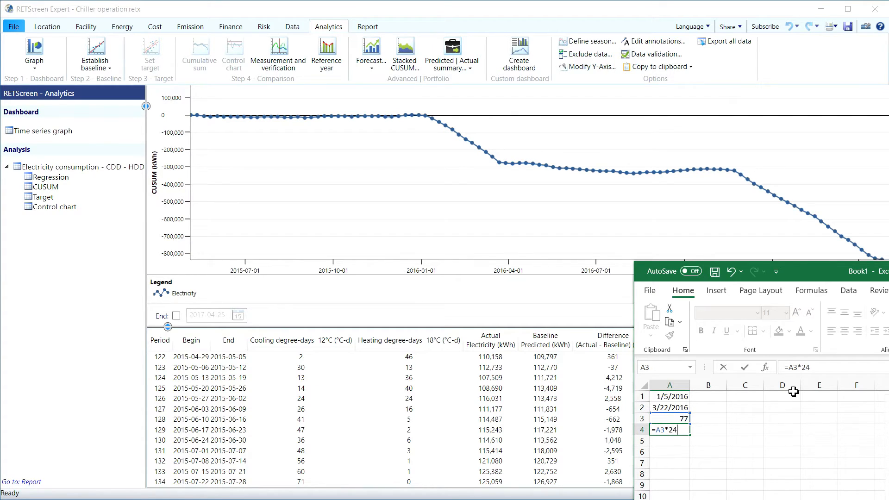
key(Return)
- Read the CUSUM values at the decline's start and end, and record the 271865 kWh savings in cell C4
key(Up)
key(Right)
key(Up)
key(Up)
key(Up)
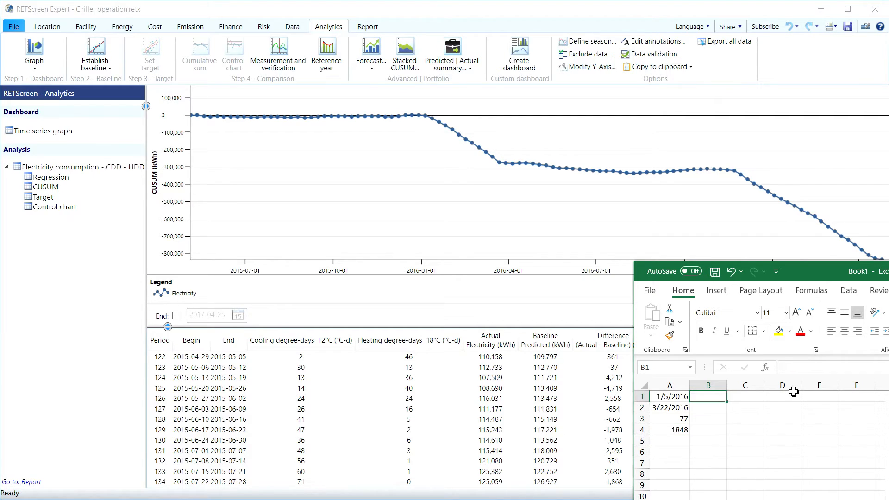
mouse_move(427, 119)
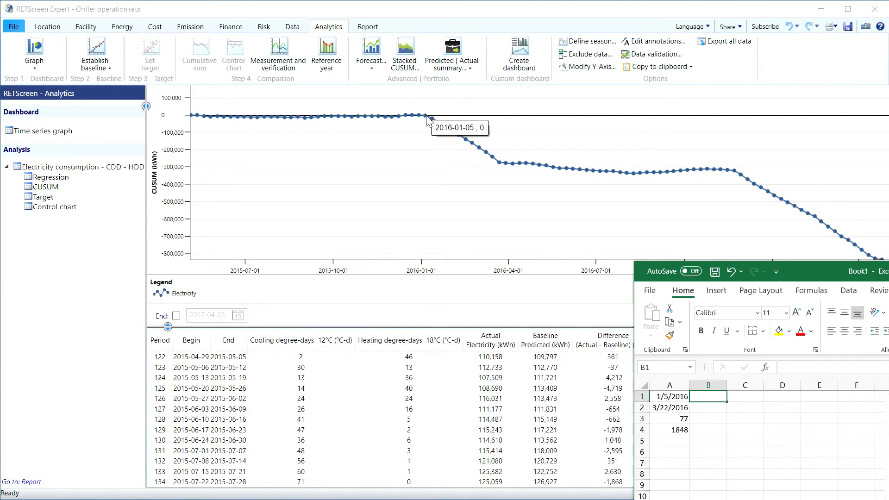
mouse_move(500, 165)
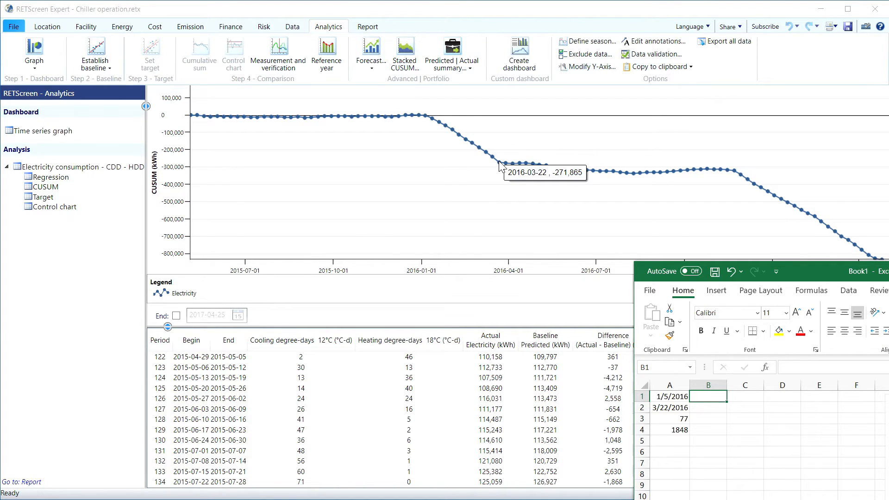
click(743, 396)
click(733, 431)
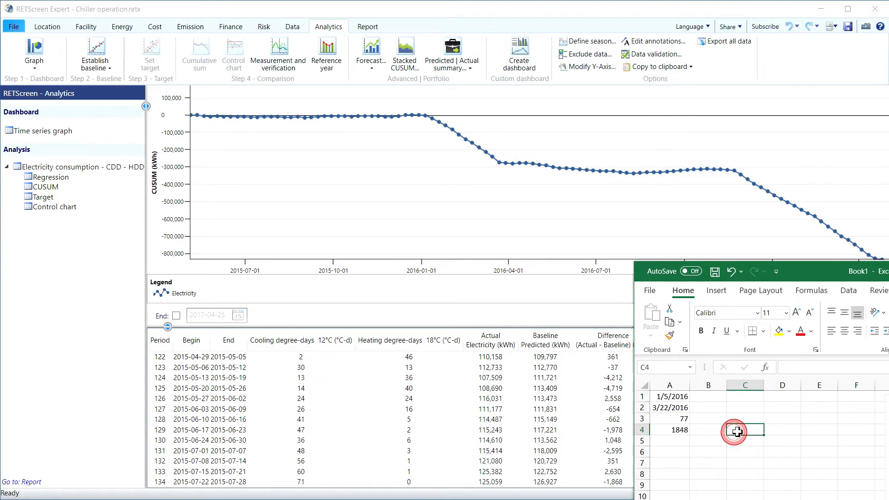
text(271865)
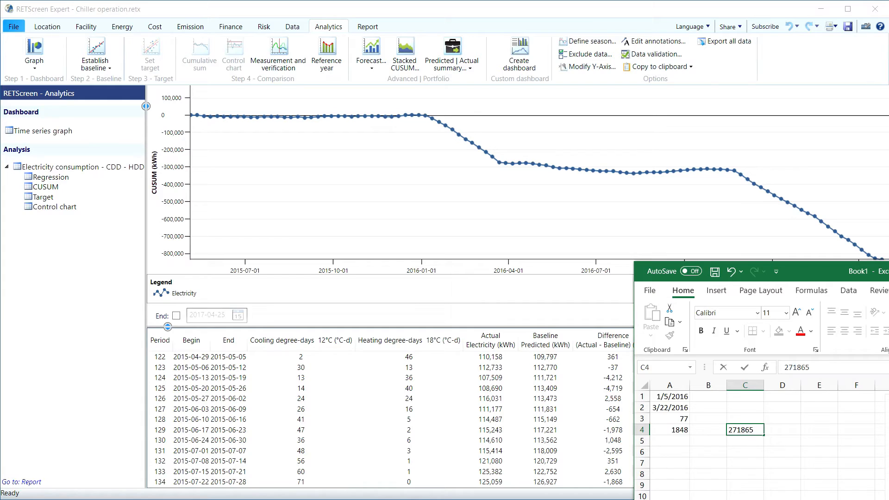
key(Return)
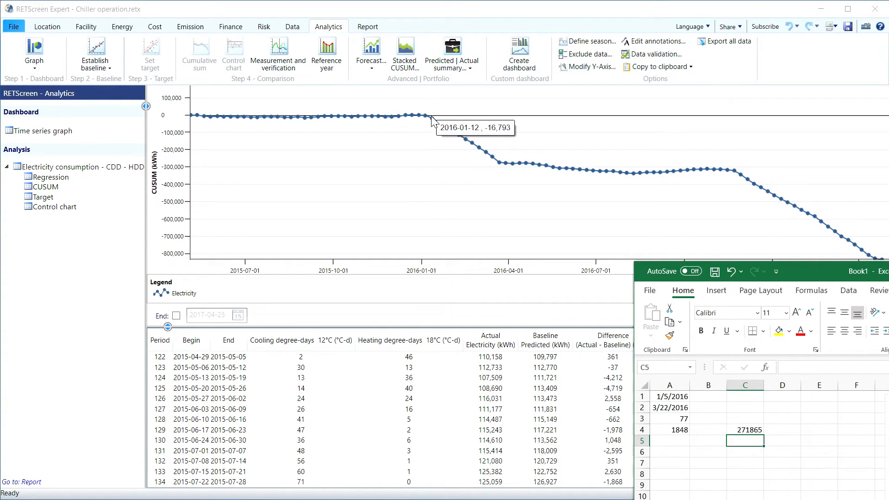
- Calculate the average hourly savings in cell C5 by dividing the kWh in C4 by the hours in A4
click(754, 430)
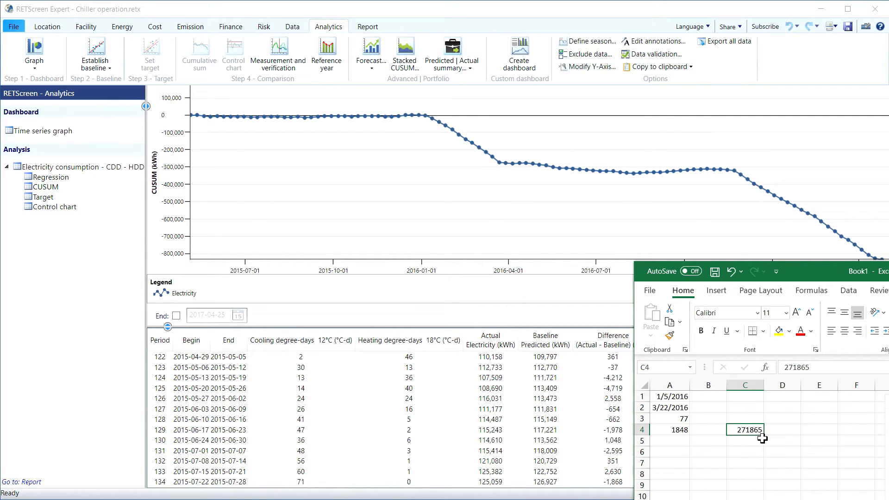
text(=)
key(Escape)
click(763, 441)
text(=C4)
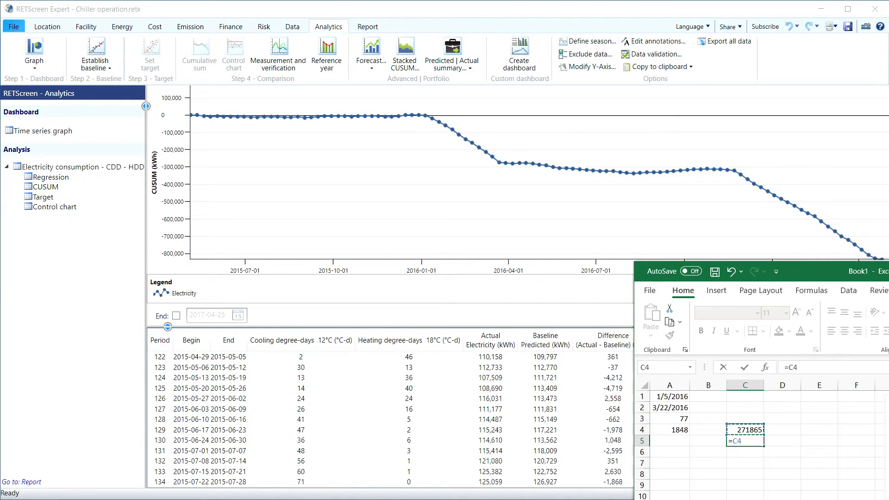
text(/)
key(Left)
key(Left)
key(Return)
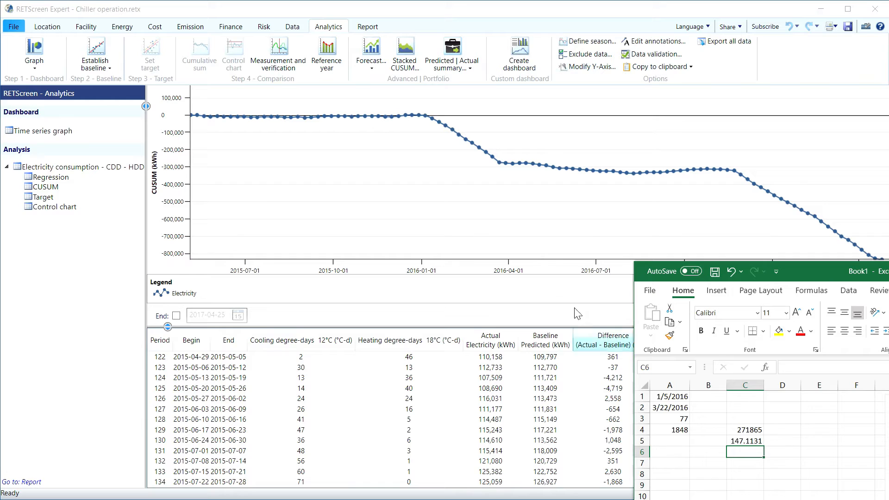
- Reposition the Excel window so that the whole Hourly data chart is in view
mouse_move(425, 117)
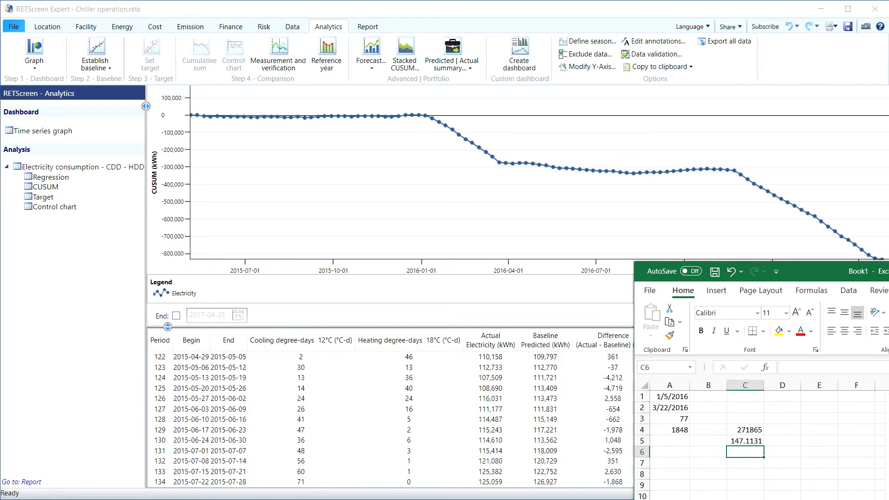
drag(888, 266, 579, 211)
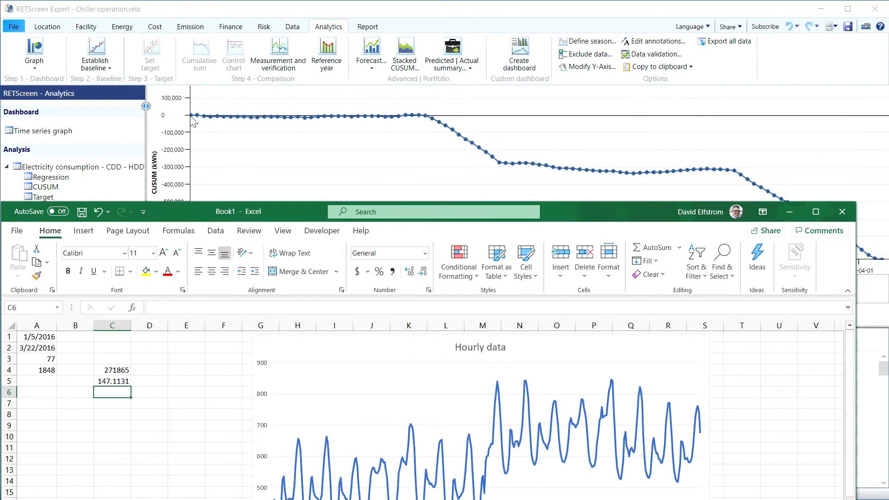
drag(591, 218, 612, 83)
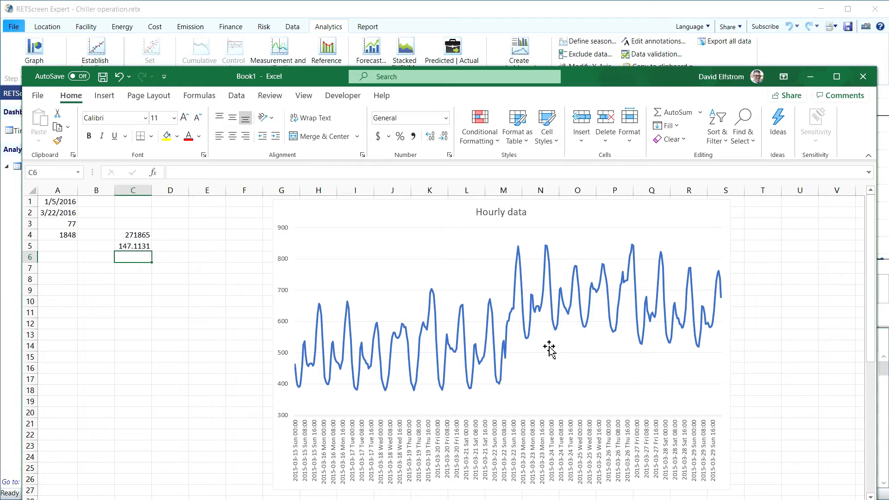
mouse_move(500, 387)
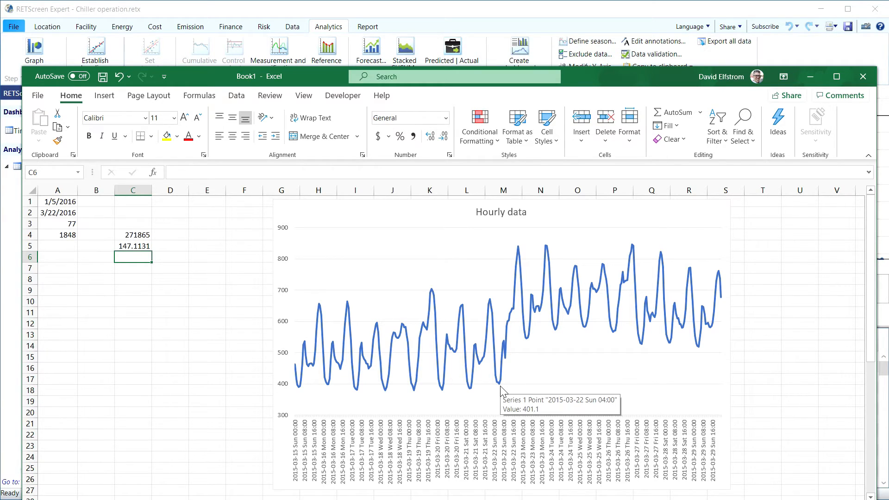
click(192, 233)
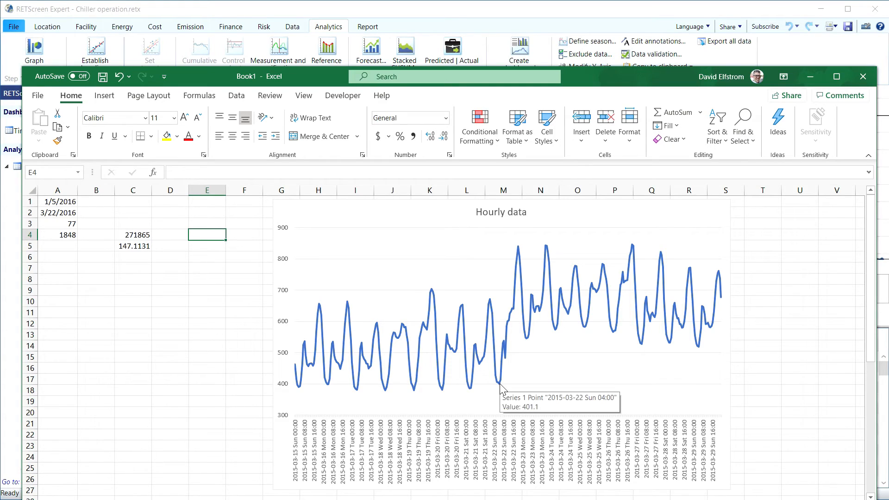
mouse_move(470, 389)
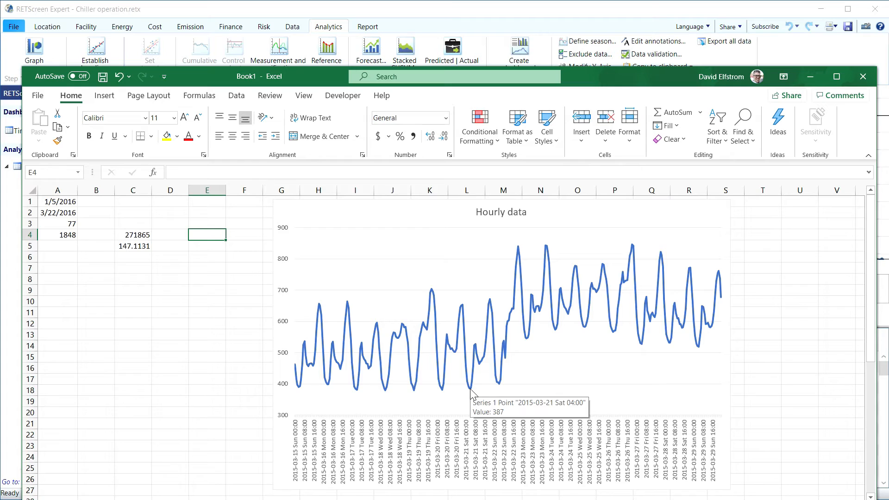
click(471, 388)
click(470, 388)
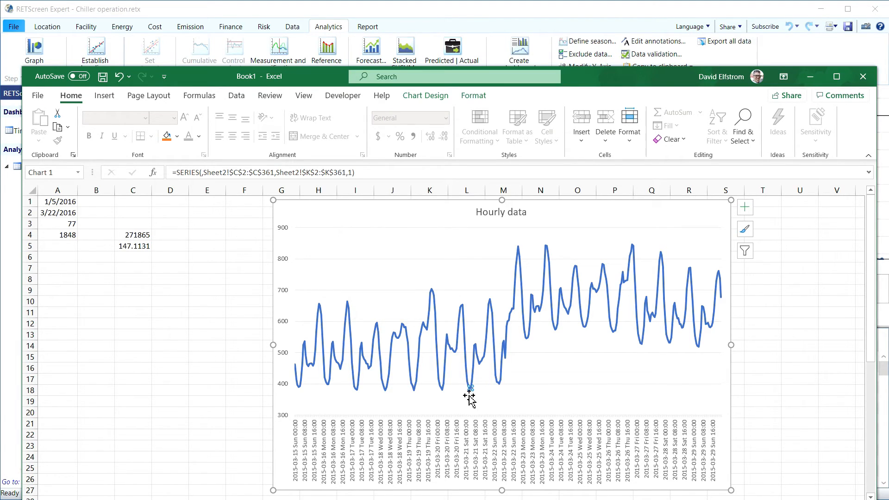
mouse_move(469, 388)
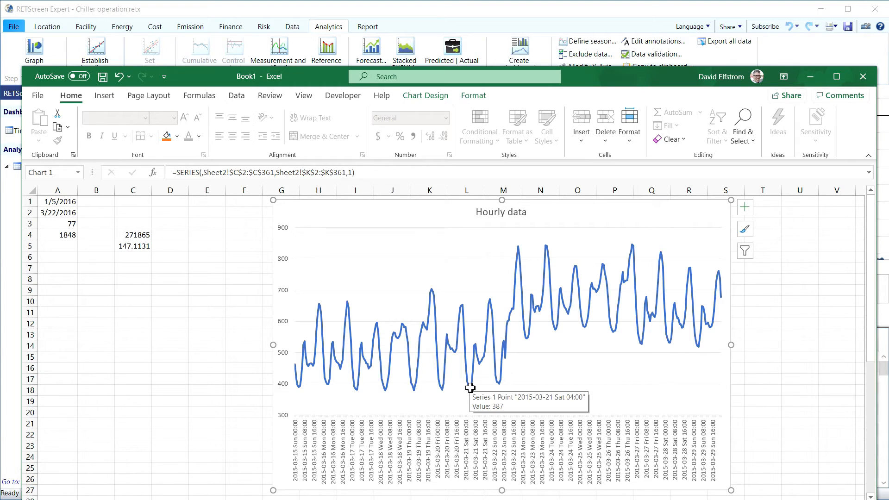
click(215, 213)
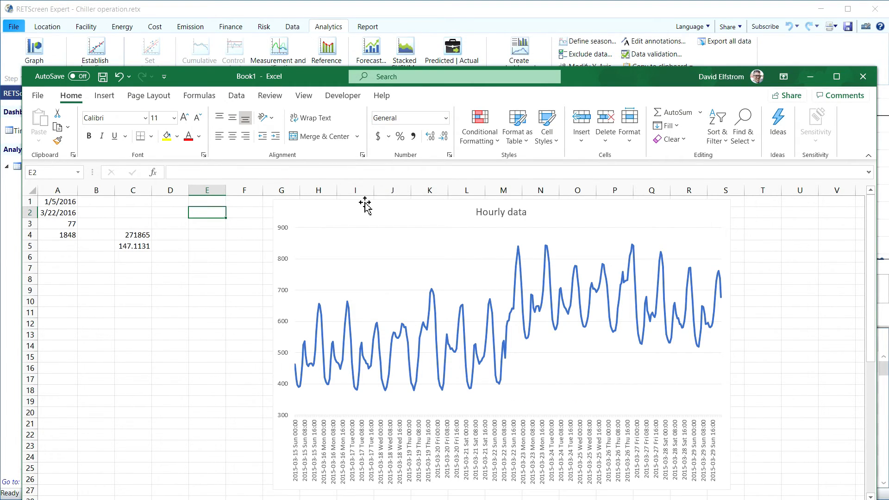
text(387)
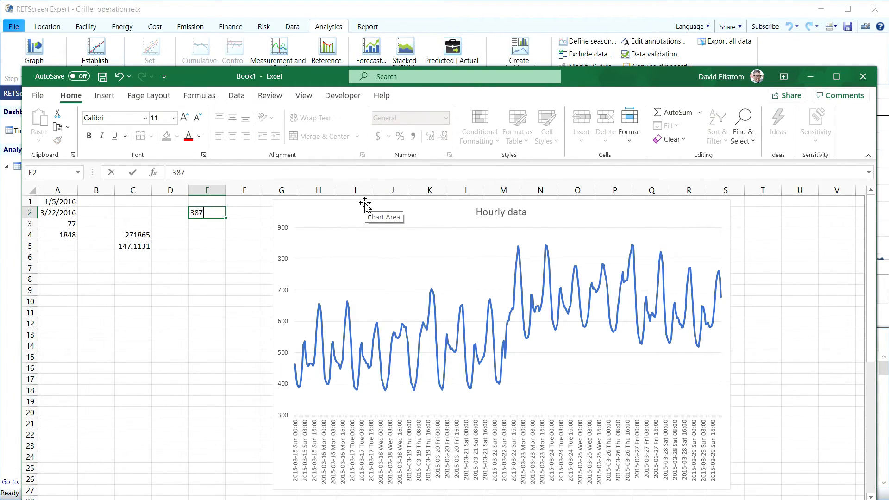
key(Return)
key(Up)
key(Up)
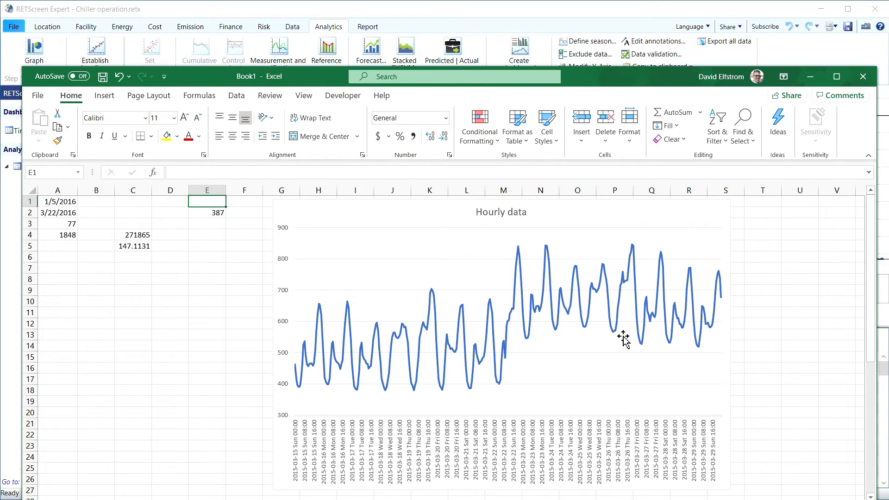
click(640, 345)
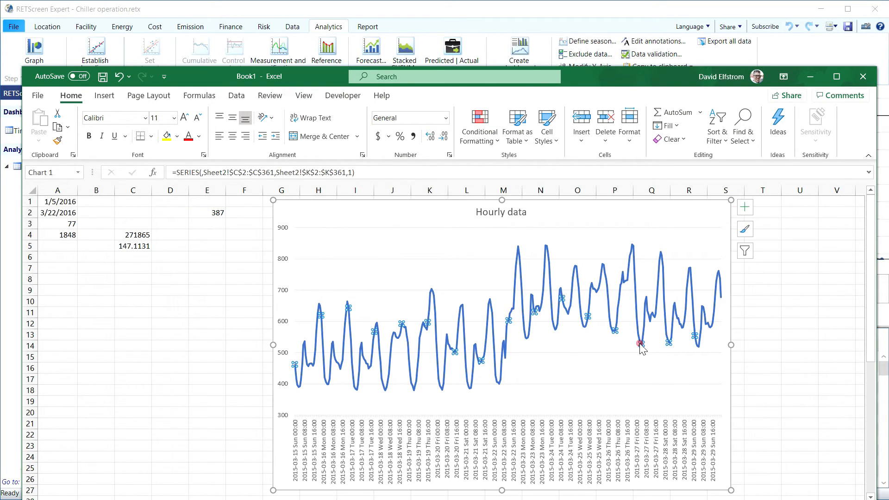
mouse_move(640, 343)
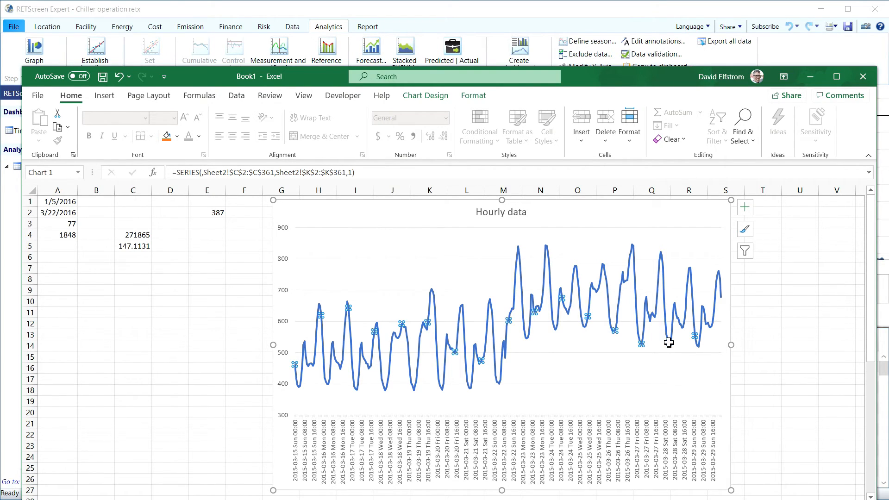
mouse_move(668, 343)
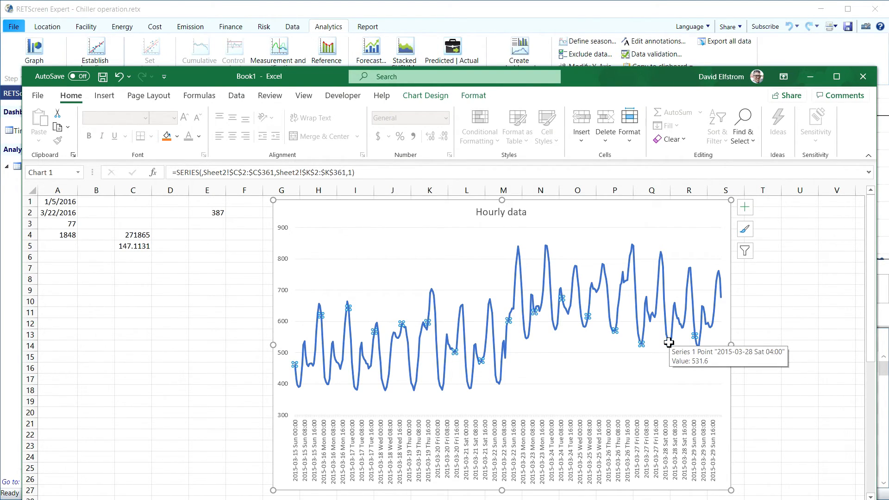
click(216, 204)
text(531.6)
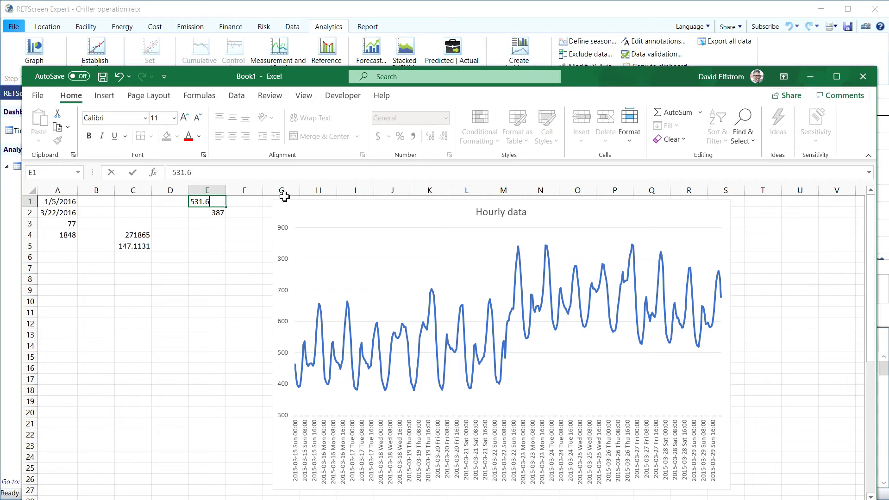
key(Return)
key(Return)
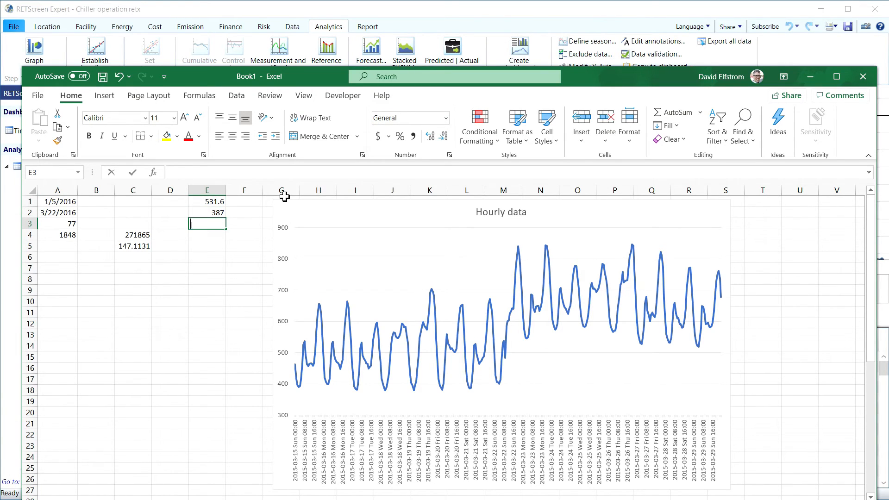
- Calculate the difference between the two Saturday low points in cell E3 by subtracting E2 from E1
text(=)
key(Up)
key(Up)
text(-)
key(Up)
key(Return)
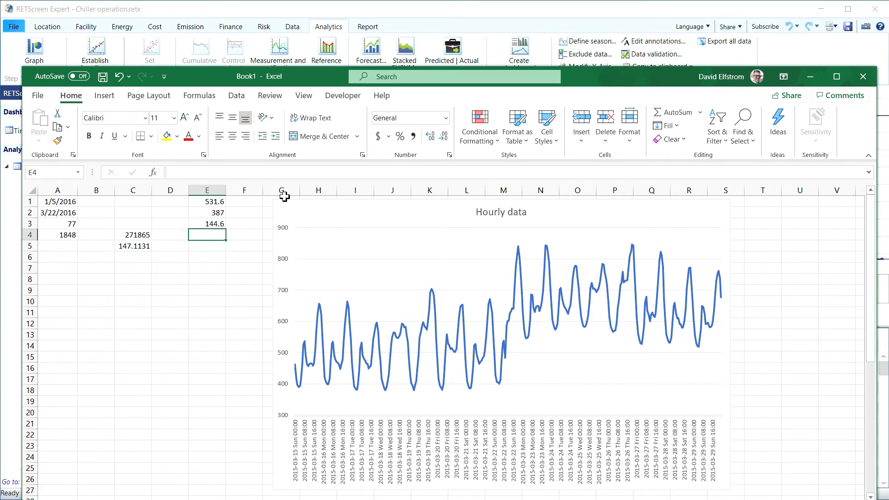
click(499, 384)
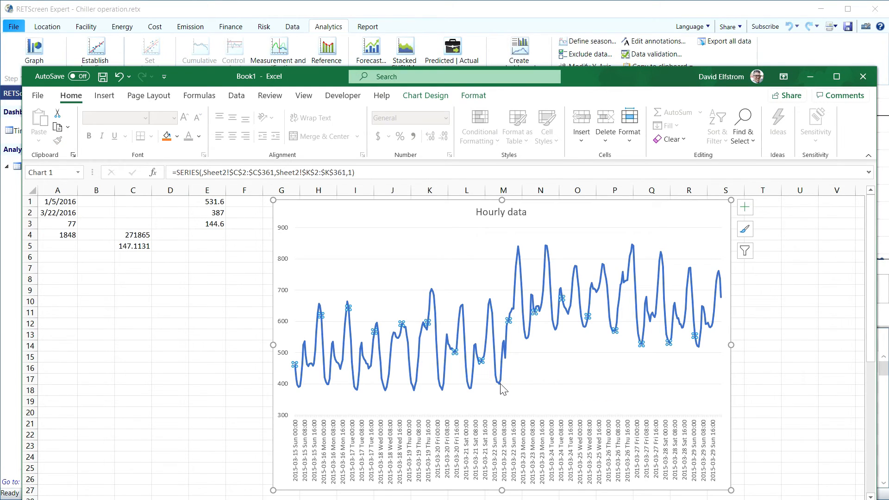
click(499, 382)
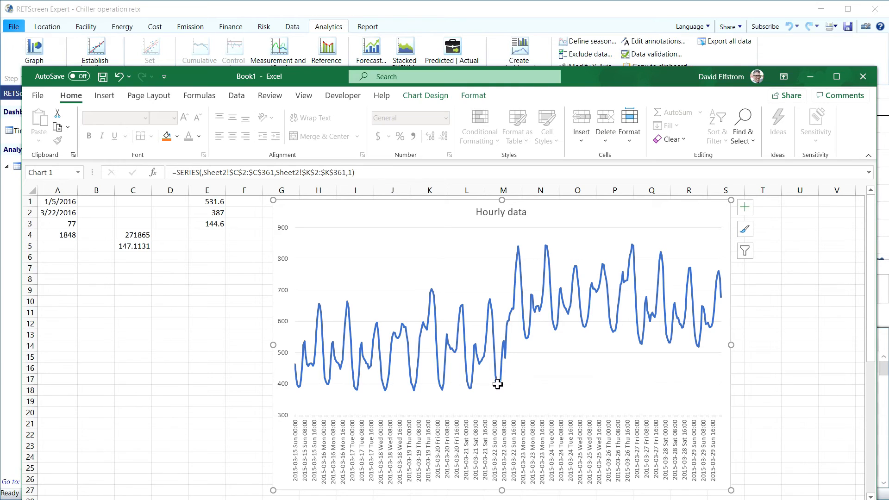
click(500, 389)
click(500, 382)
click(499, 384)
mouse_move(497, 381)
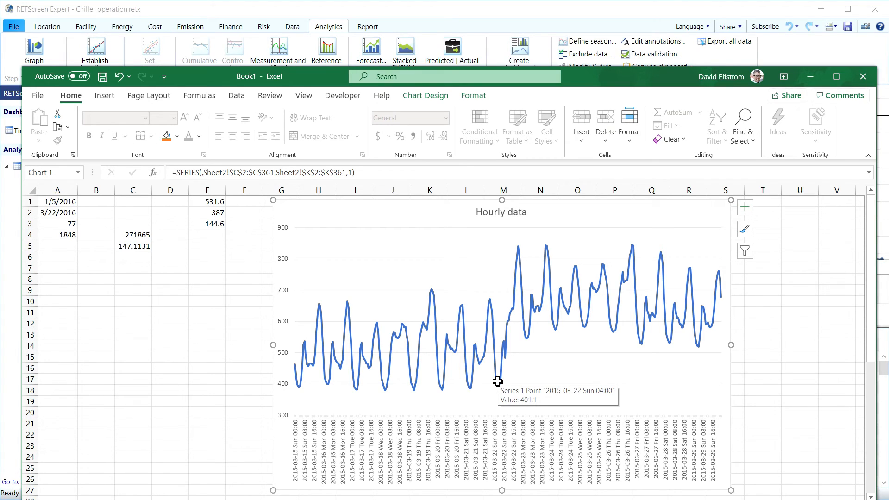
click(237, 214)
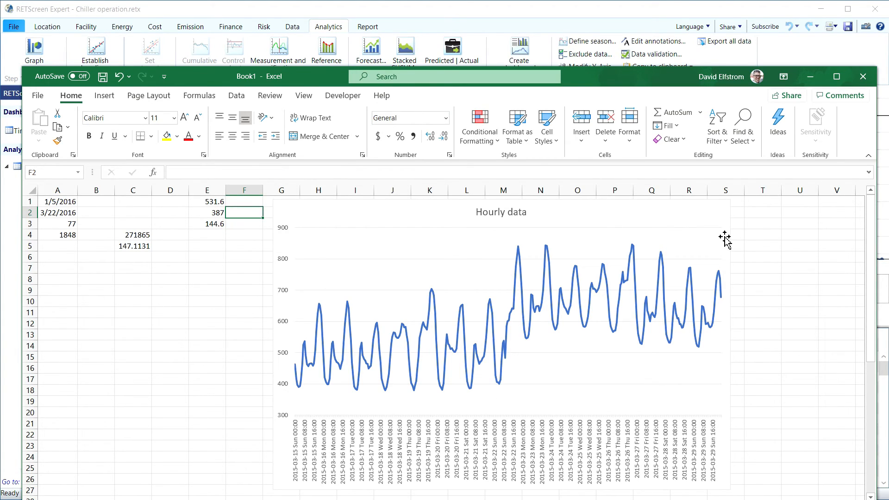
text(401.1)
key(Up)
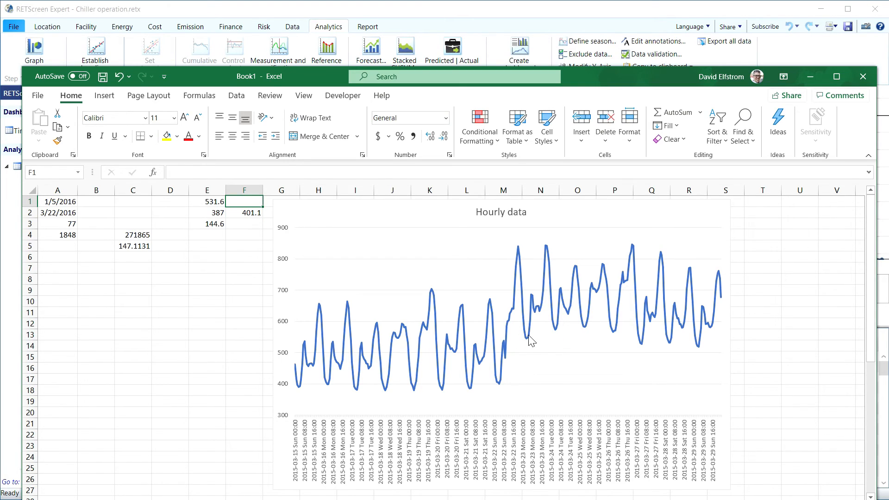
- Read the early-Monday 2015-03-23 low point on the Hourly data chart and record 545.4 in cell F1
mouse_move(526, 340)
text(545.4)
key(Return)
- Copy the difference formula from cell E3 into F3 to subtract F2 from F1
key(Down)
key(Left)
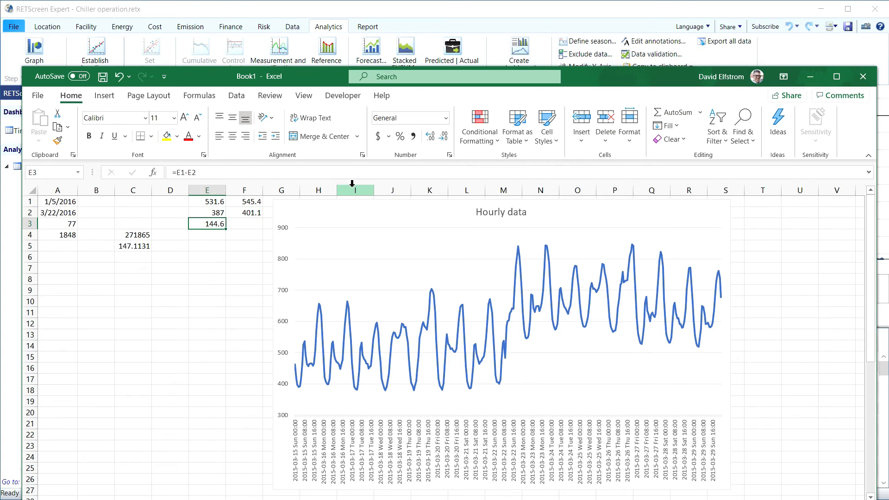
key(ctrl+c)
key(Right)
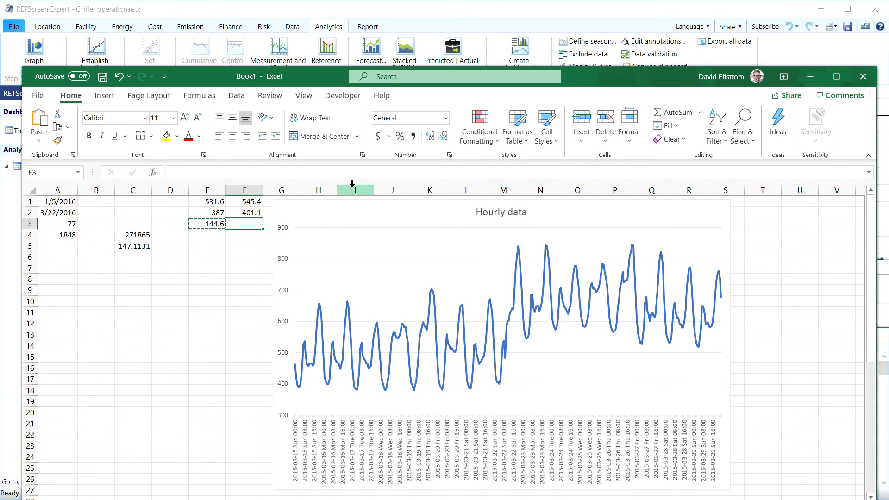
key(ctrl+v)
key(ctrl)
key(Escape)
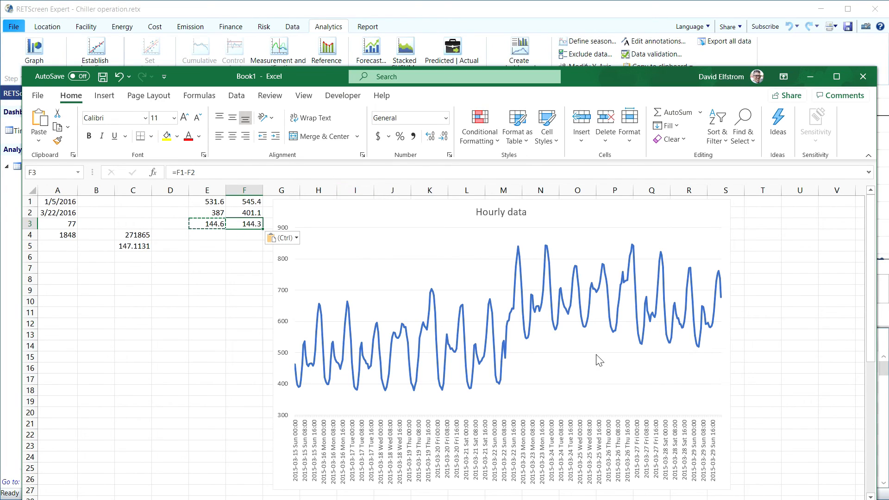
- Compare the load differences in E3 and F3 with the average hourly savings in C5 and the load jump on the chart
click(203, 236)
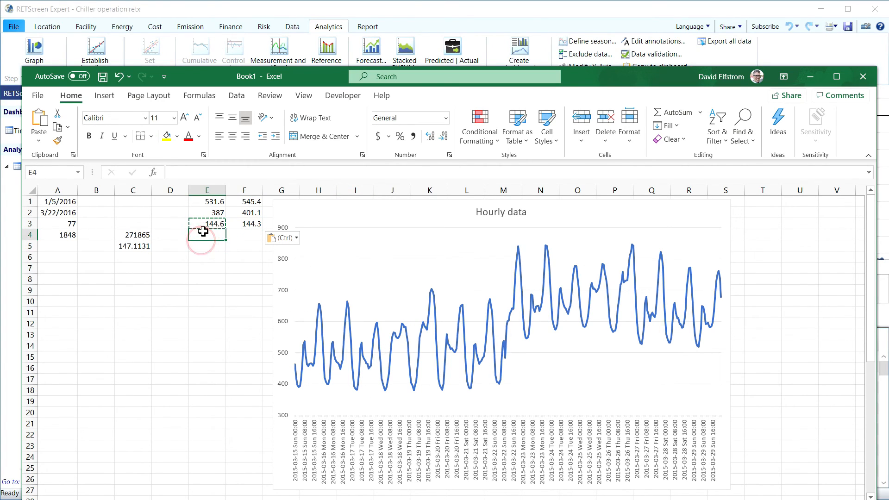
click(126, 248)
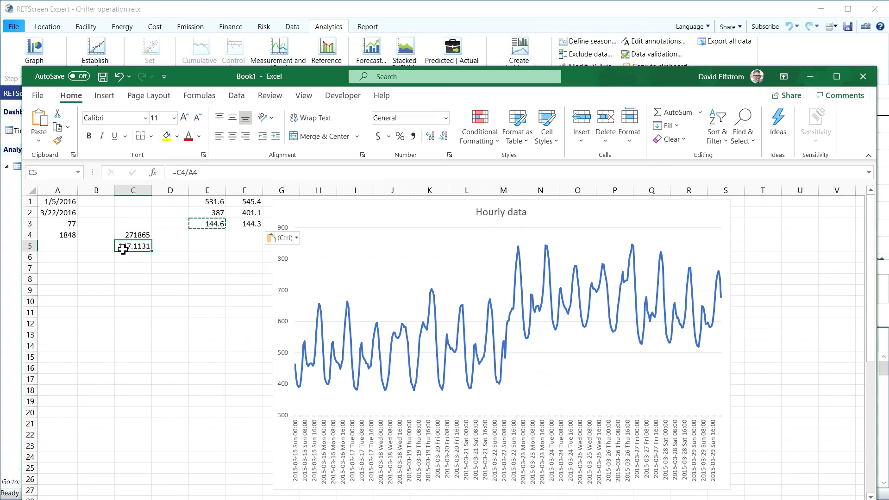
click(240, 235)
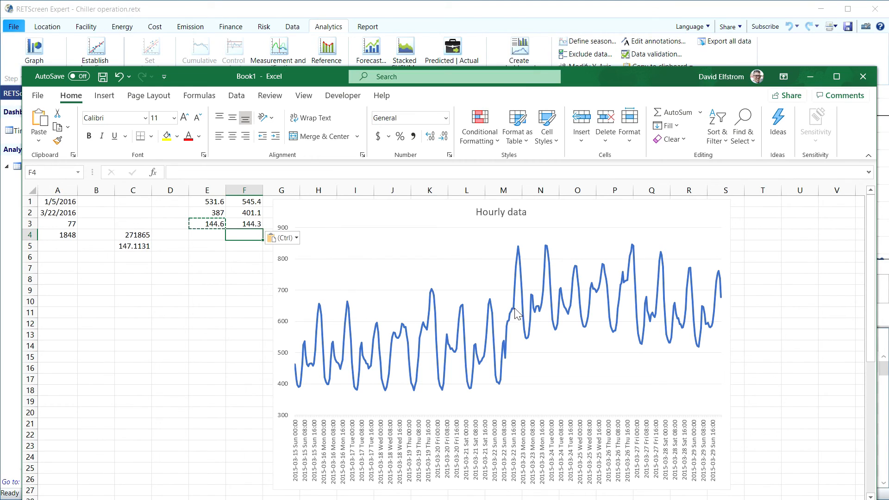
mouse_move(527, 319)
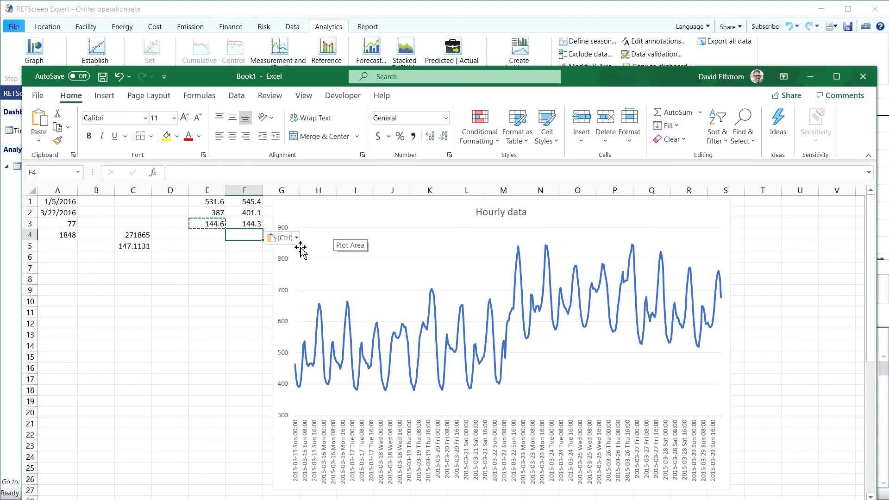
click(162, 247)
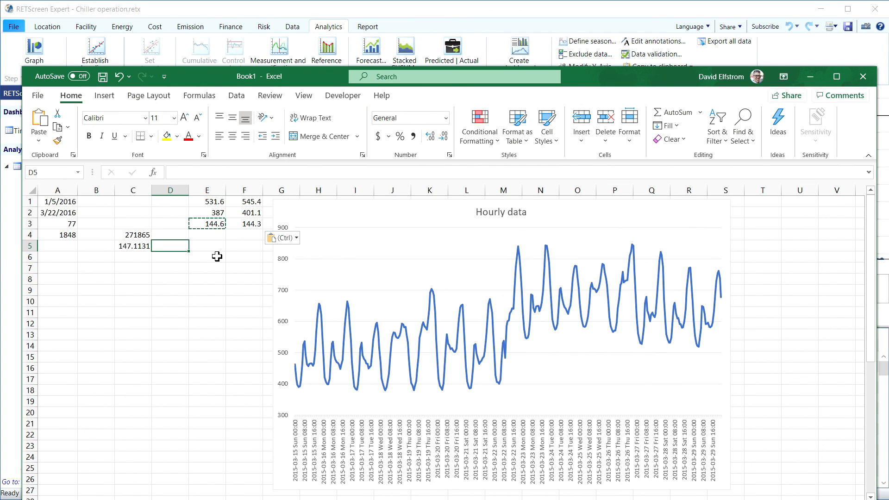
click(138, 246)
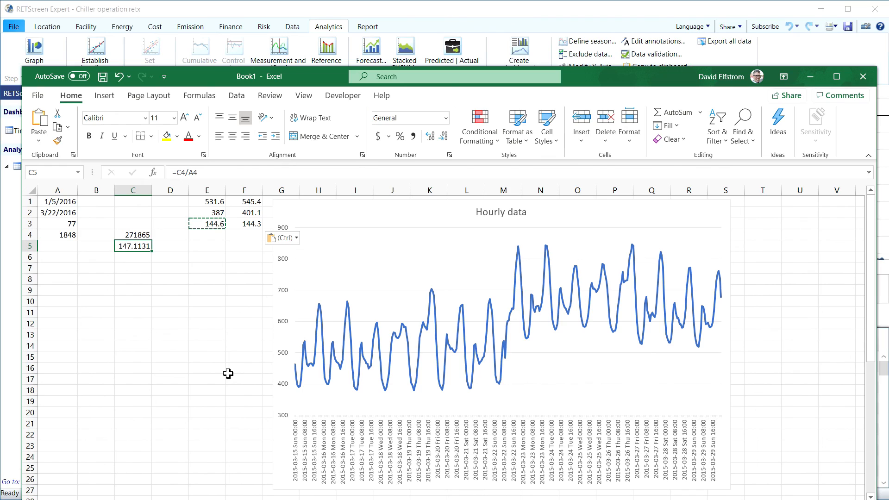